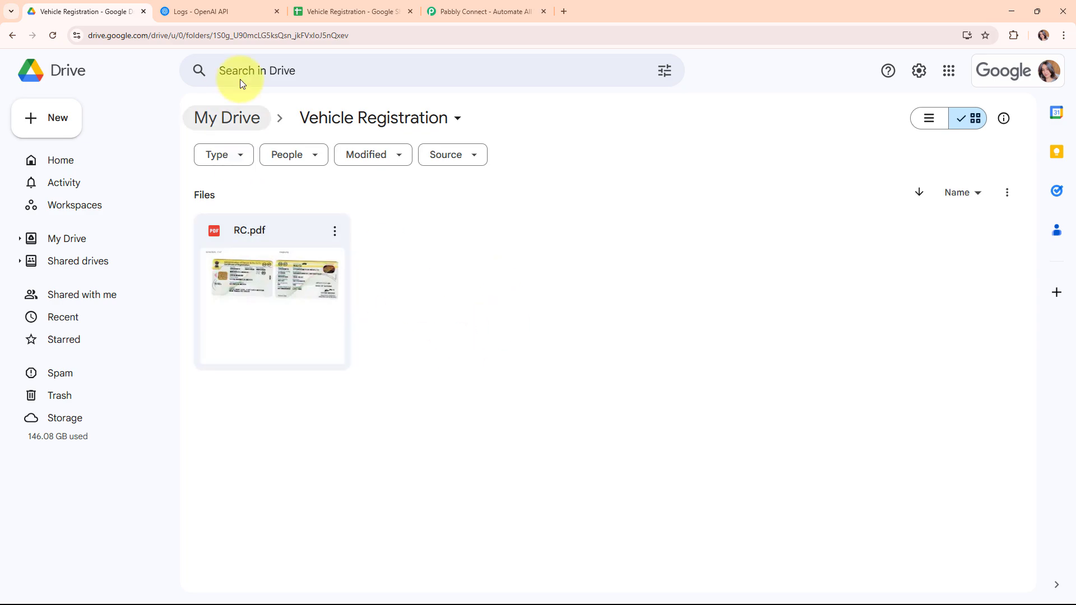
- Bring up the Vehicle Registration spreadsheet with its Reg Number and Model Name row
left_click(325, 7)
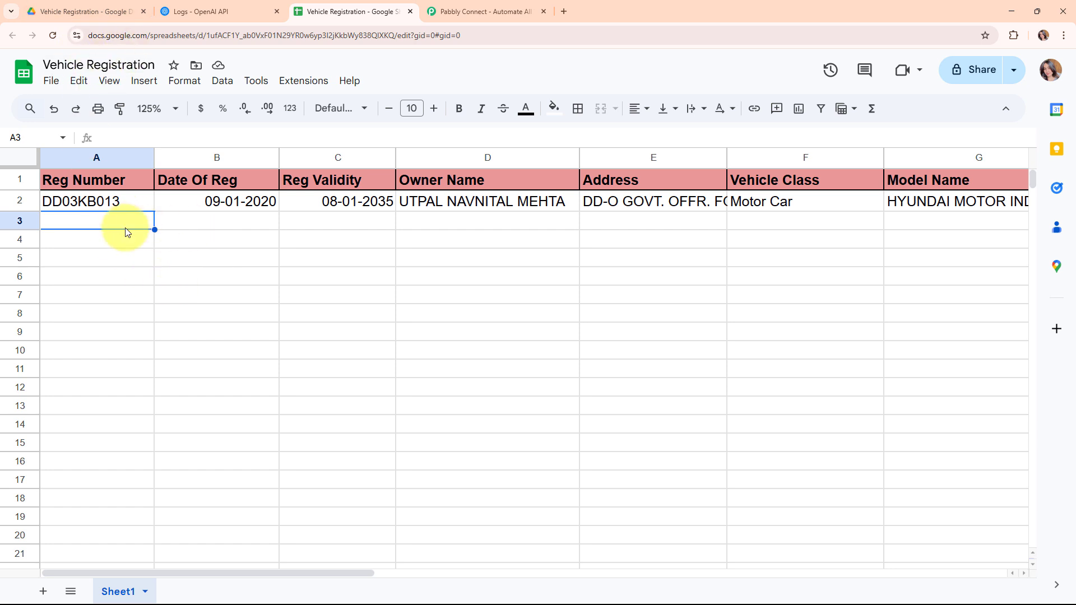
- Review the RC.pdf Drive folder, OpenAI logs and spreadsheet, then bring up the Pabbly Connect website
left_click(77, 7)
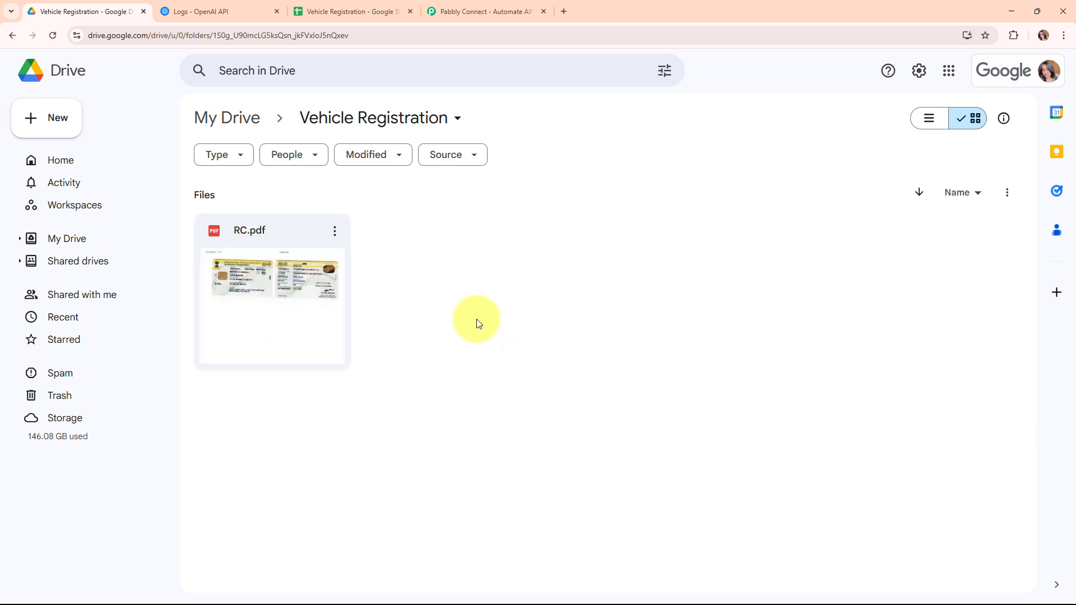
left_click(232, 9)
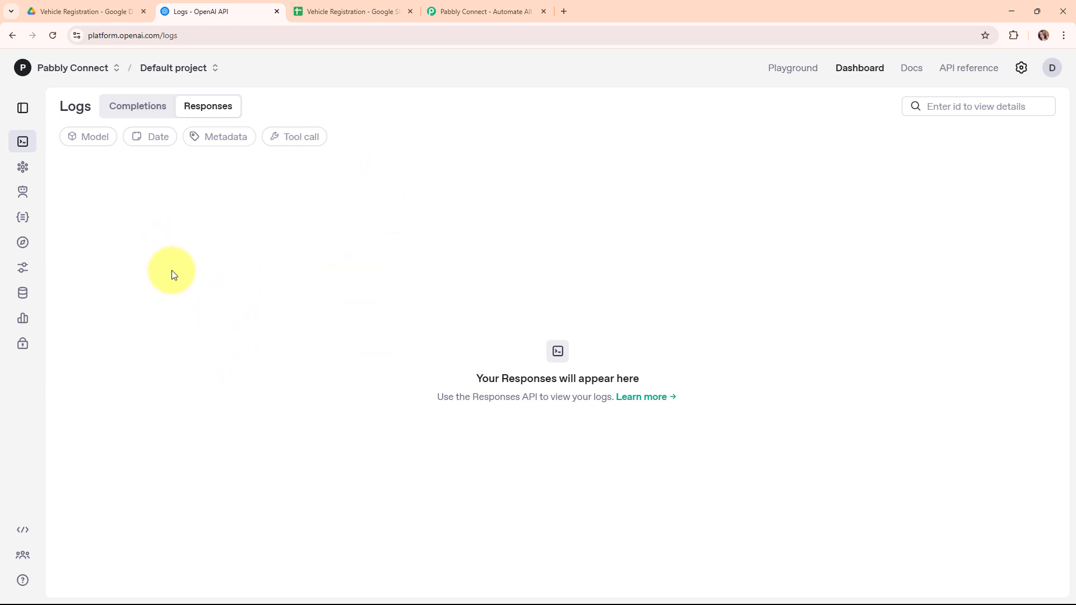
left_click(314, 11)
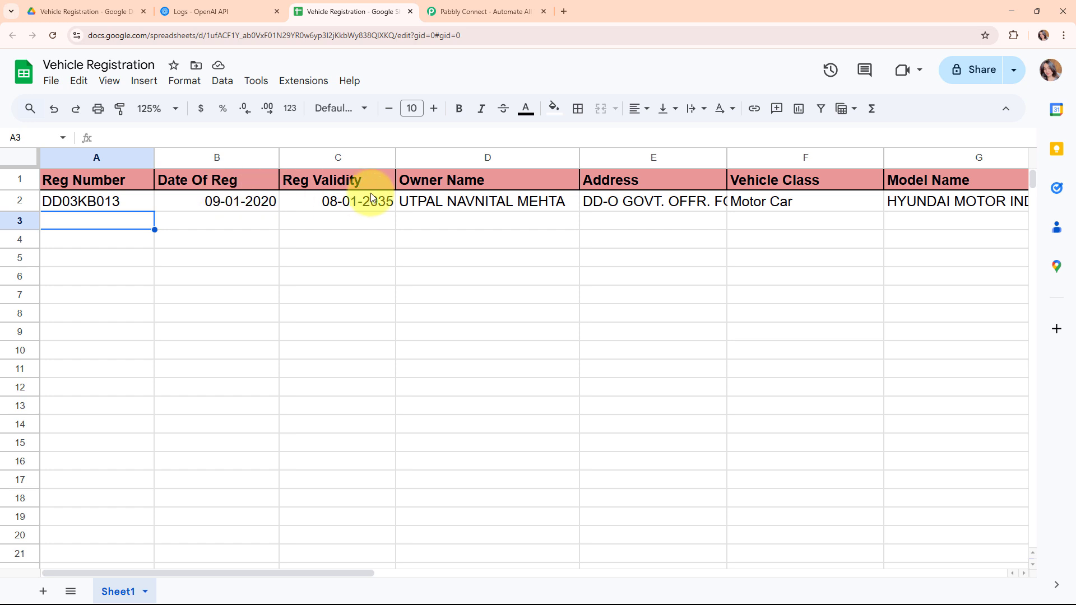
left_click_drag(195, 573, 152, 568)
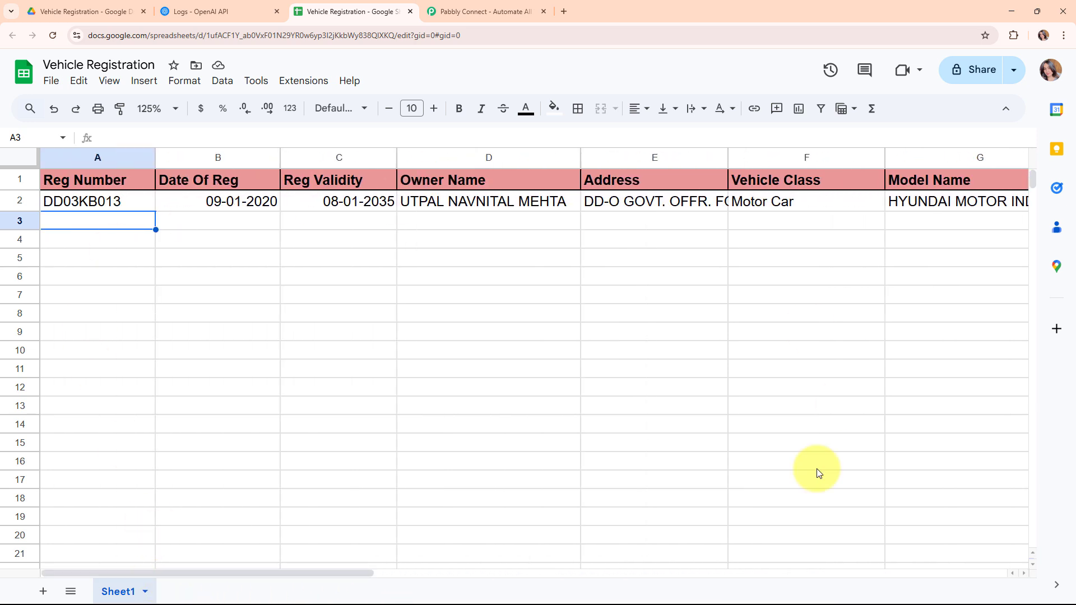
left_click(90, 11)
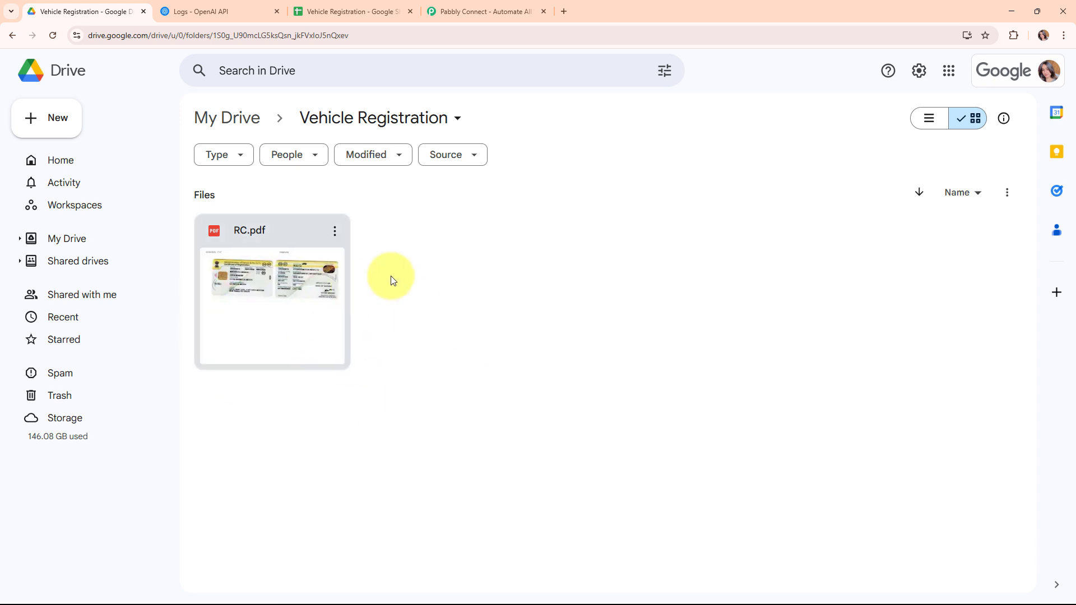
left_click(175, 5)
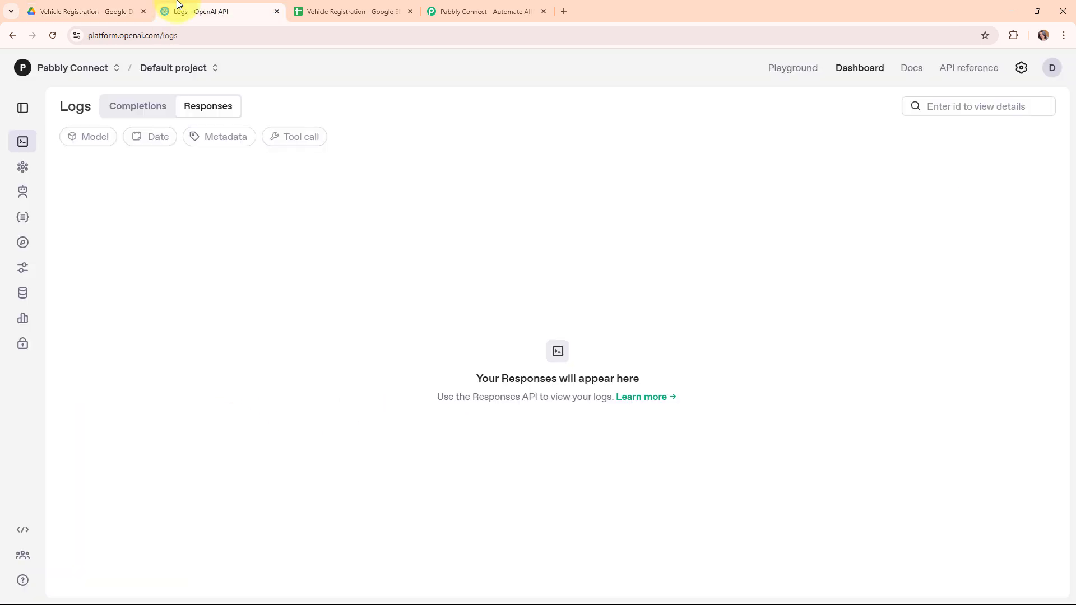
left_click(384, 4)
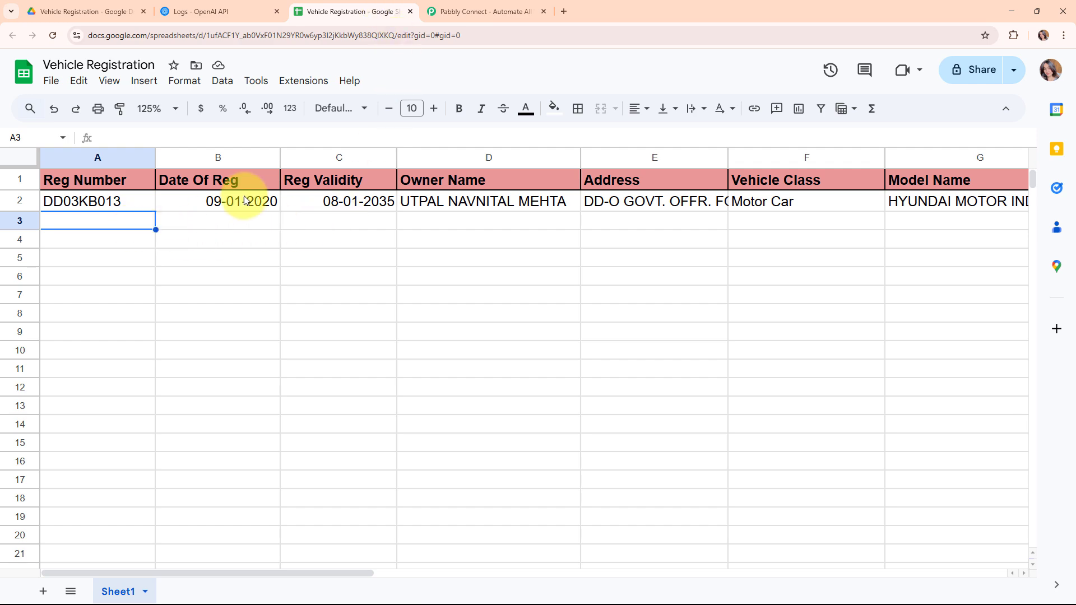
left_click(464, 4)
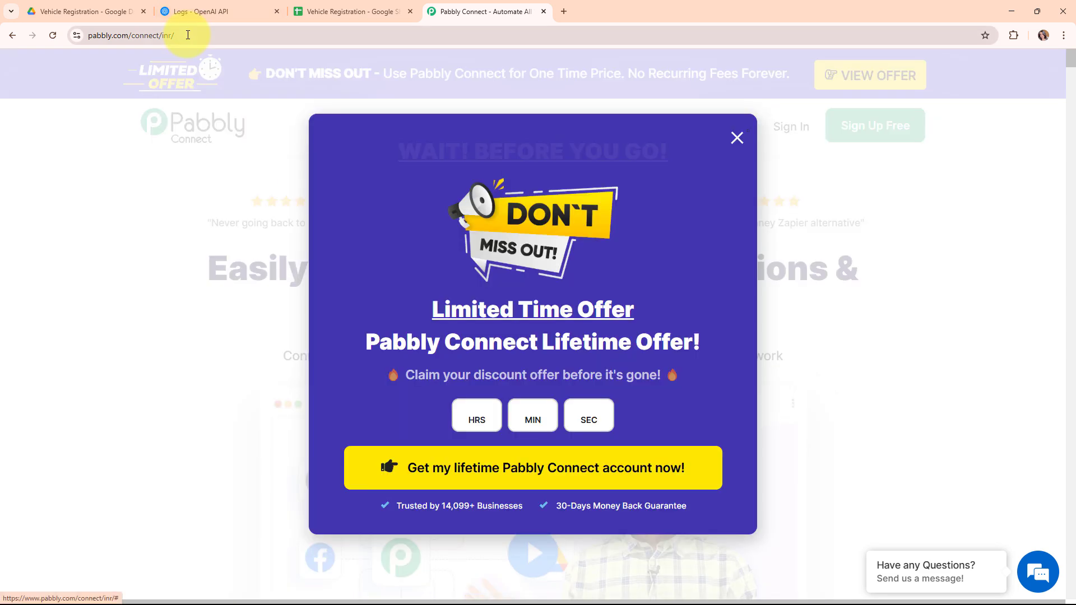
- Dismiss the lifetime offer popup, sign in, and open Pabbly Connect from All Pabbly Apps
left_click(188, 35)
left_click(737, 138)
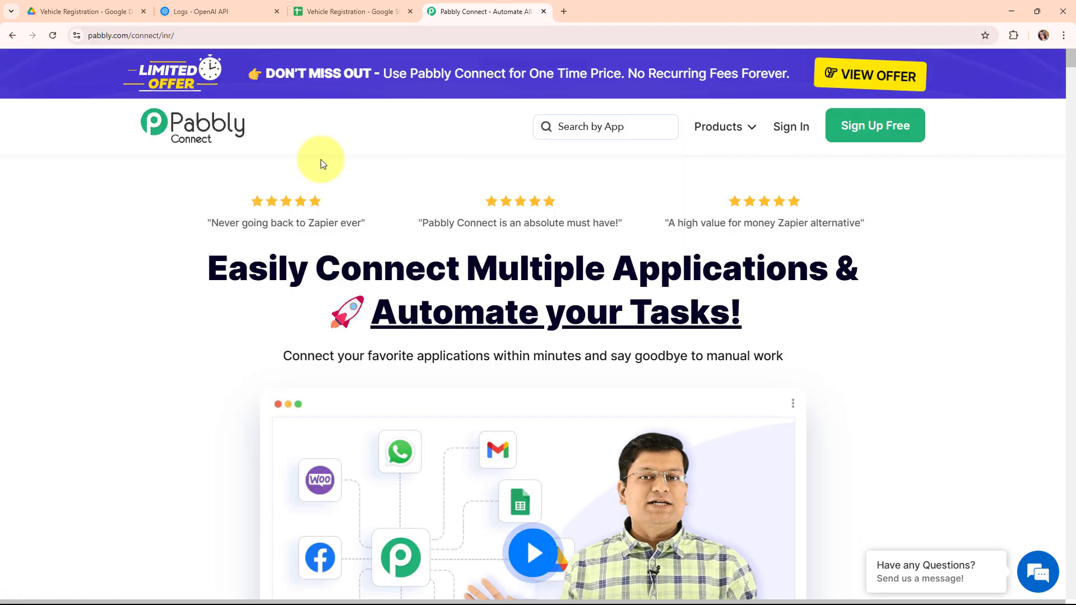
left_click(203, 36)
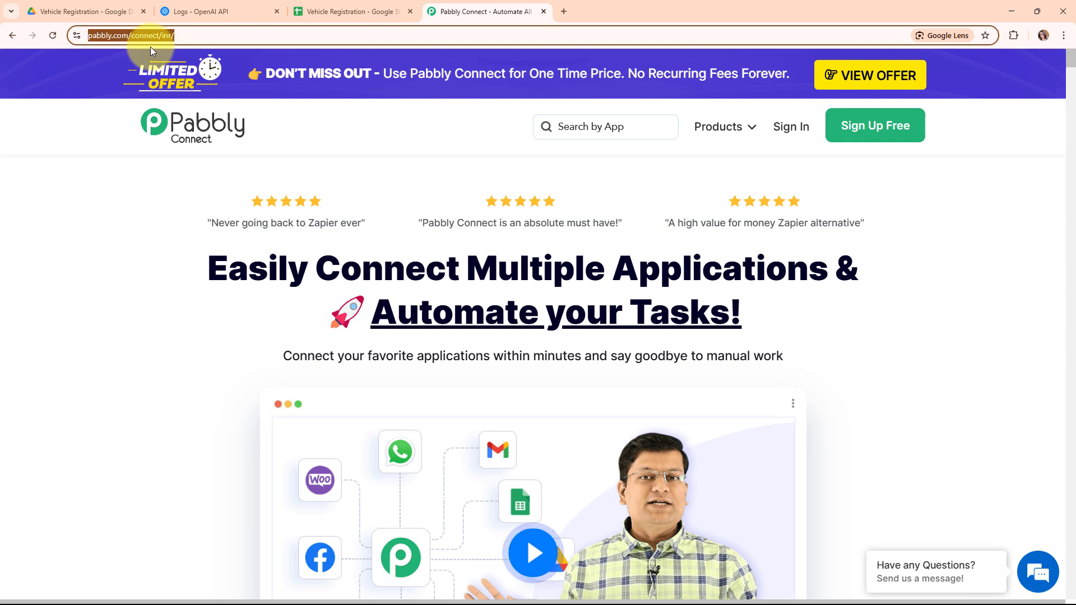
left_click(458, 190)
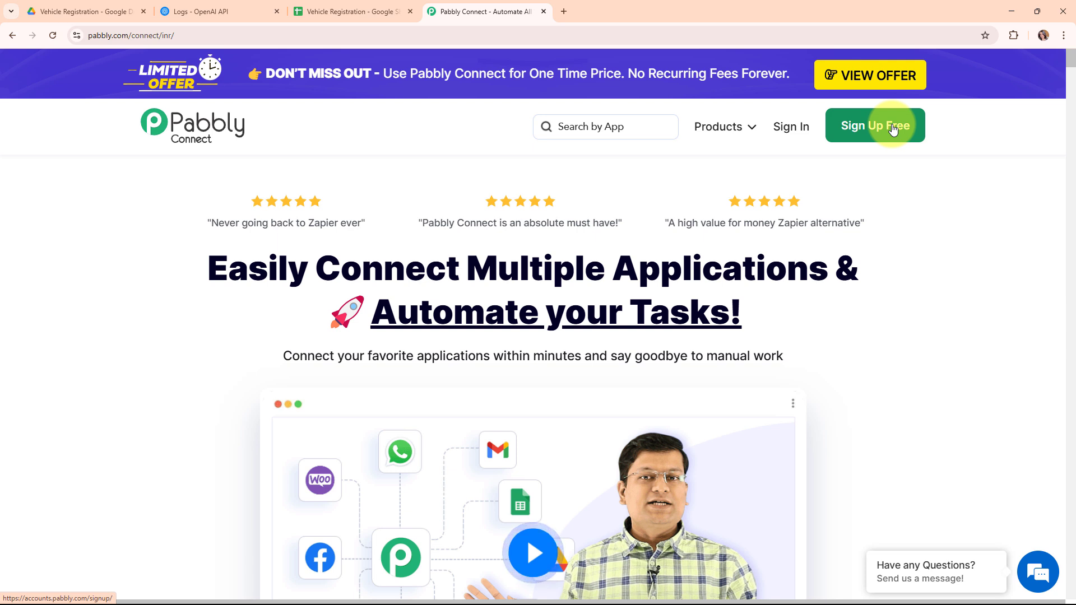
left_click(790, 127)
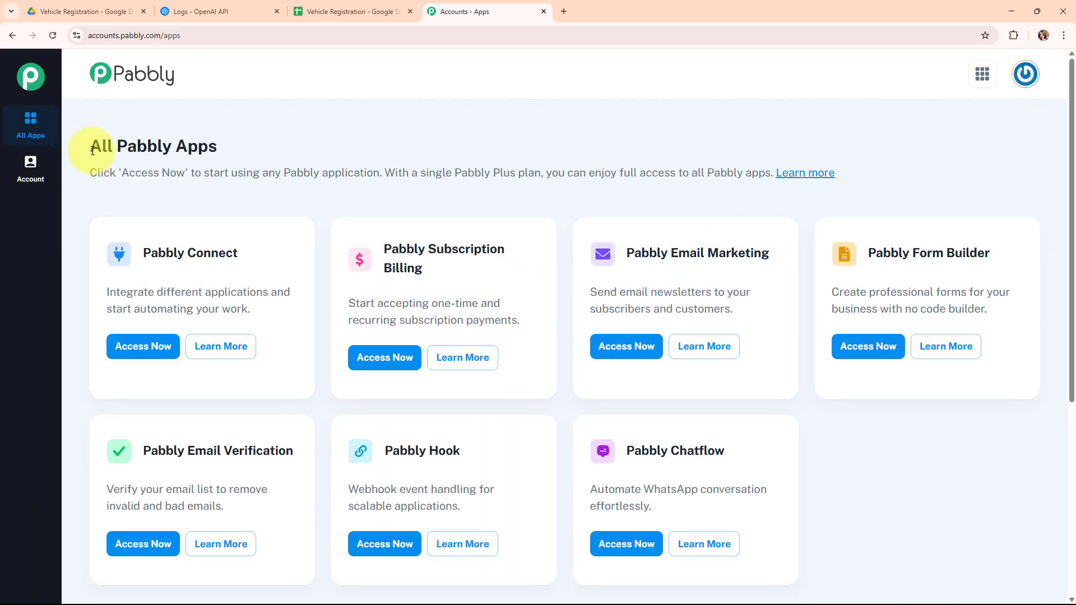
triple_click(351, 150)
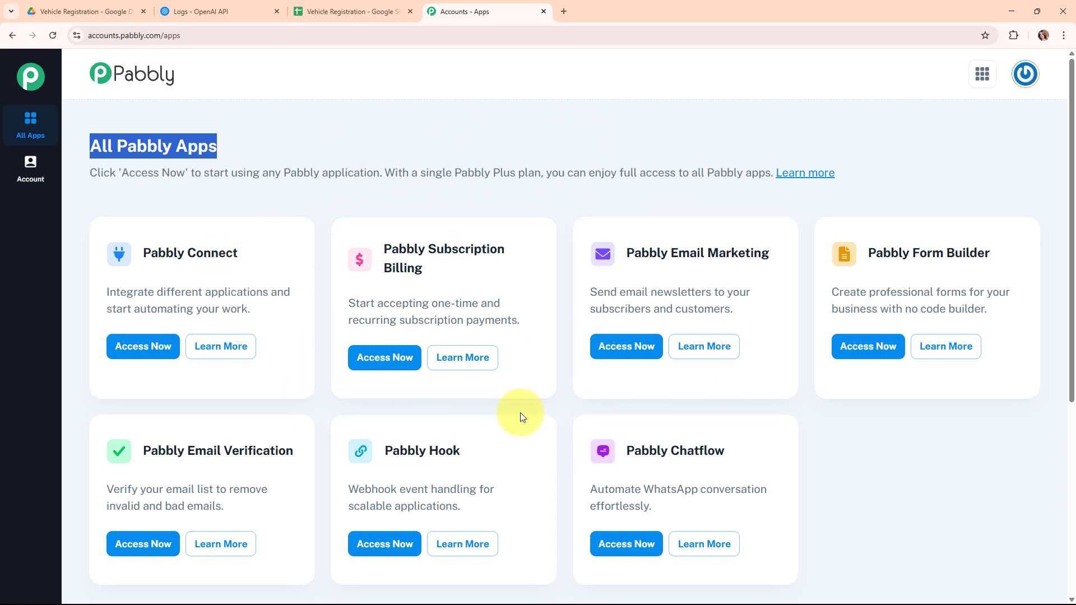
left_click(139, 358)
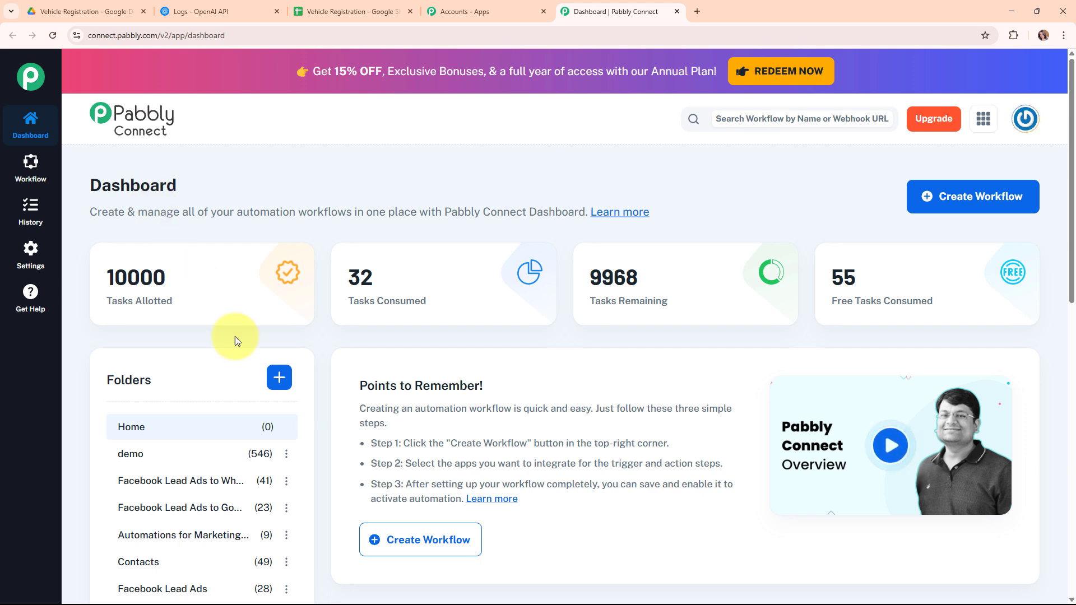
- Start a new workflow named 'Transform Vehicle Registration Papers into Digital Records with an AI Agent'
left_click(992, 206)
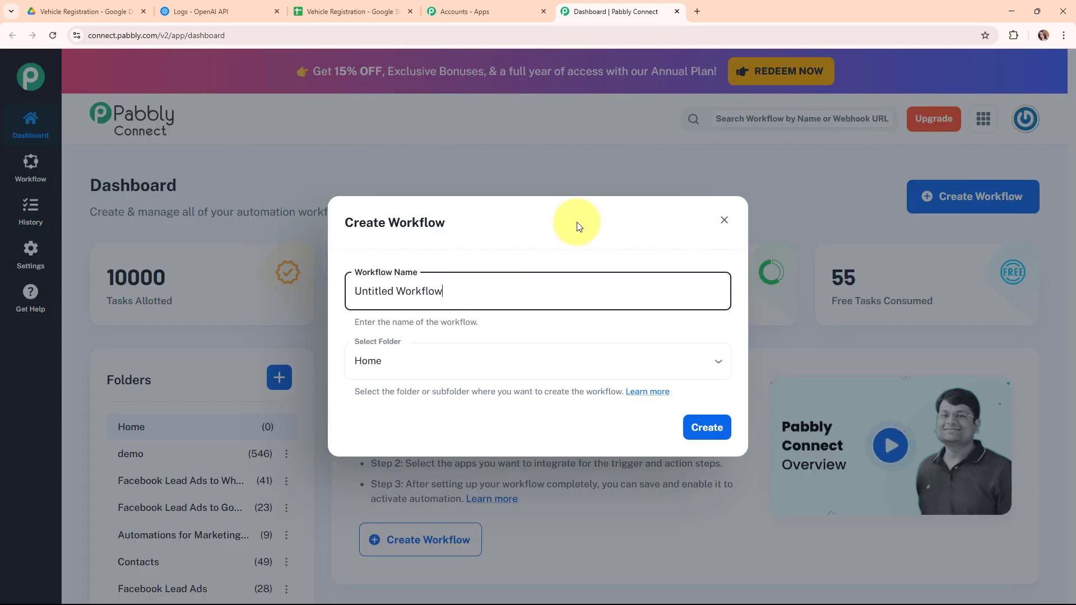
left_click_drag(473, 289, 311, 294)
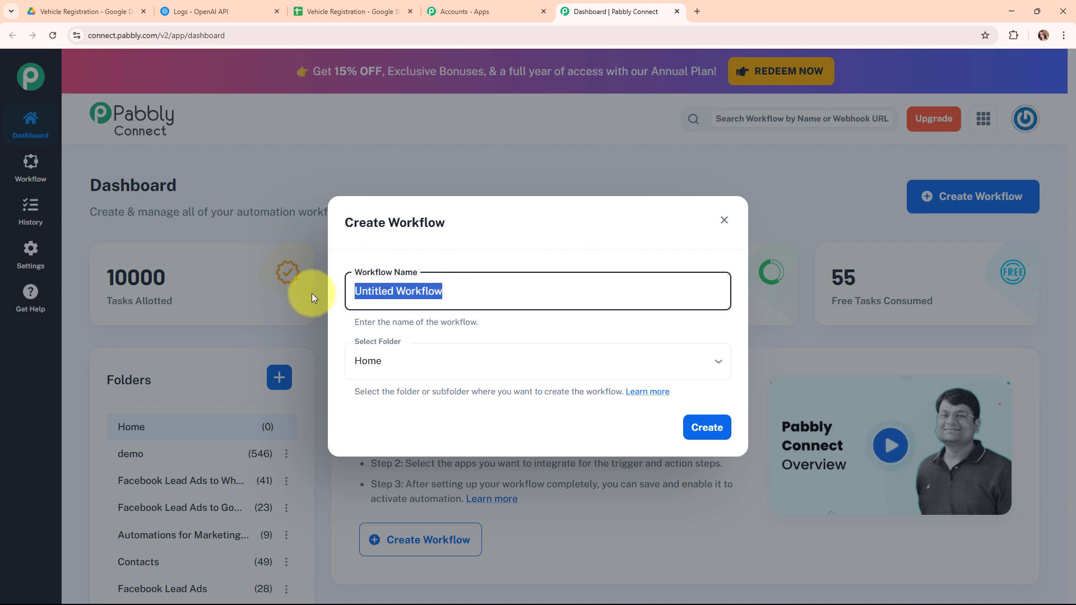
type("Transform Vehicle Registration Papers into Digital Records with an AI Agent")
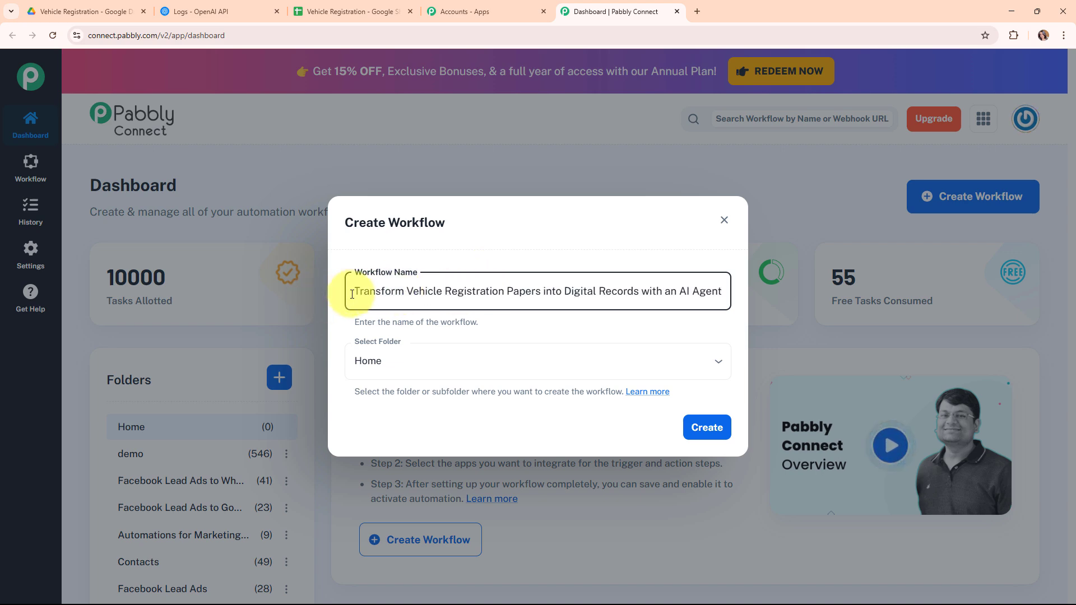
left_click_drag(355, 291, 758, 311)
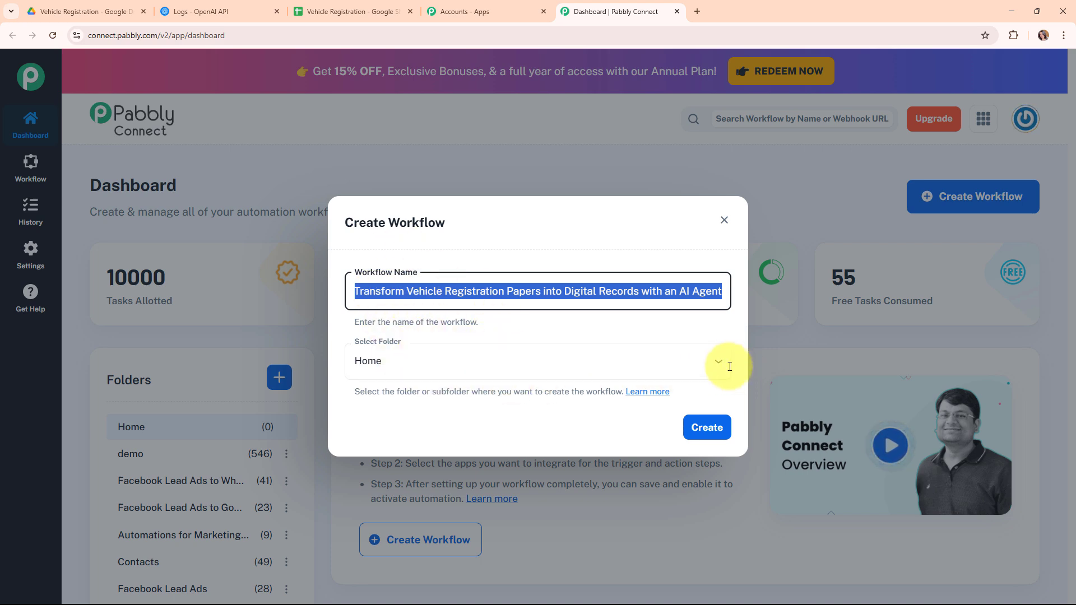
left_click(526, 336)
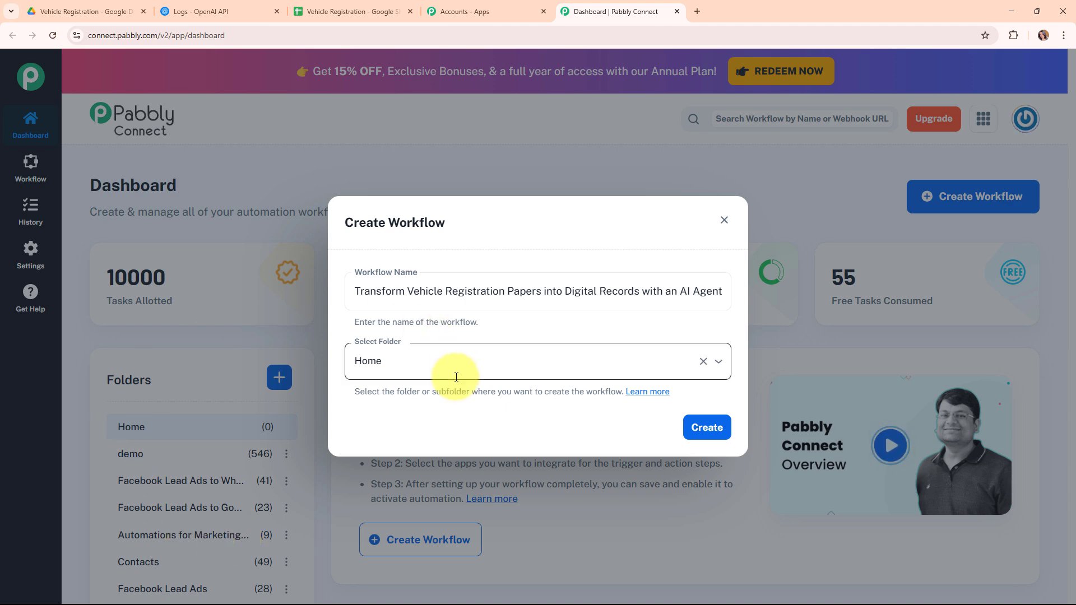
- File the workflow under the Automations folder and open the folder help article
left_click(516, 370)
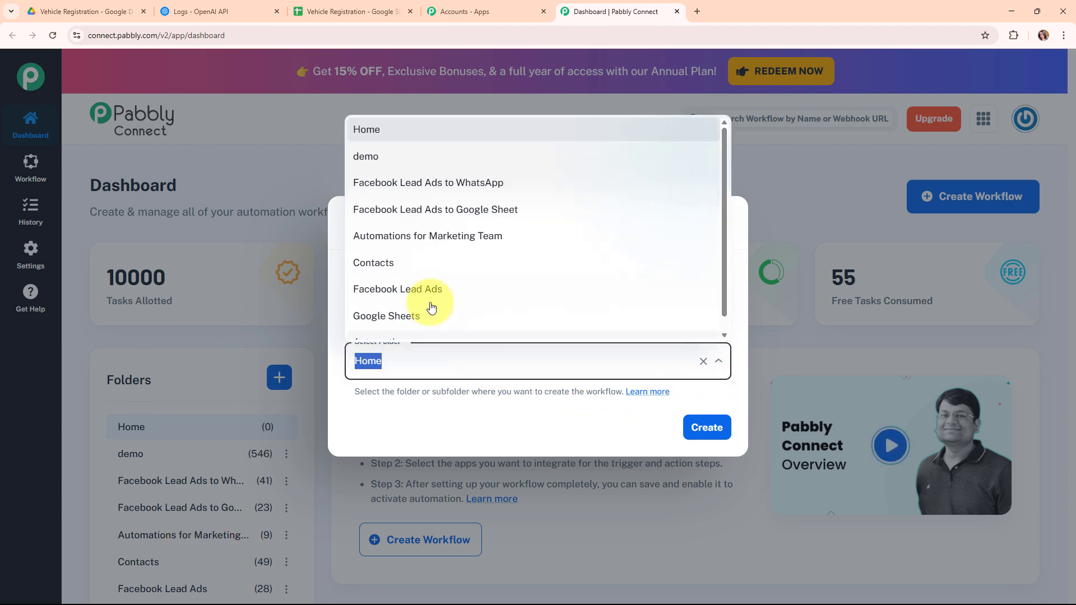
scroll(439, 316, "down", 1)
left_click(439, 327)
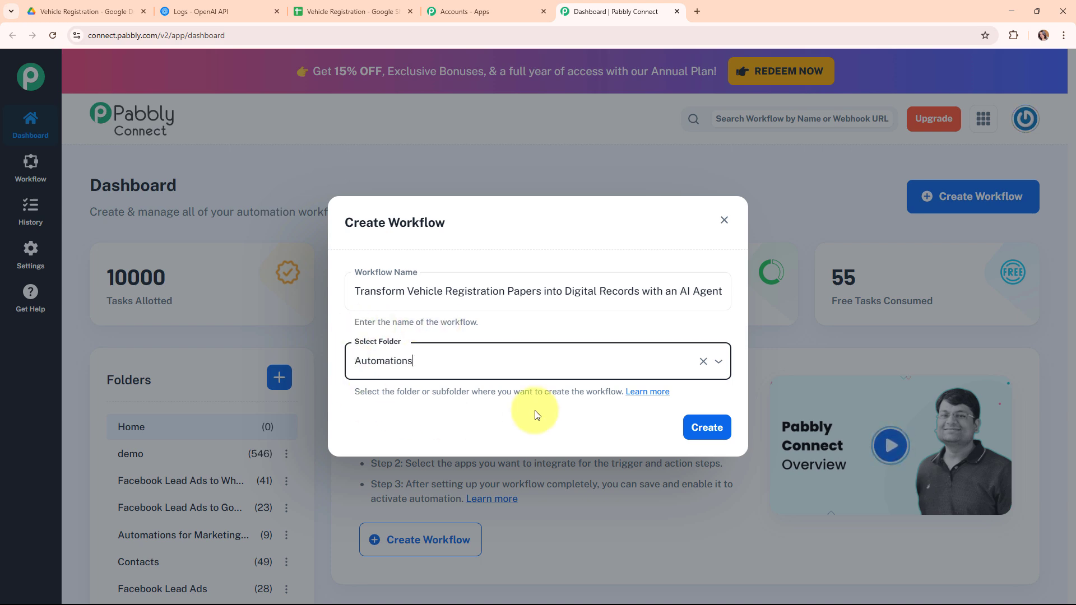
left_click(653, 392)
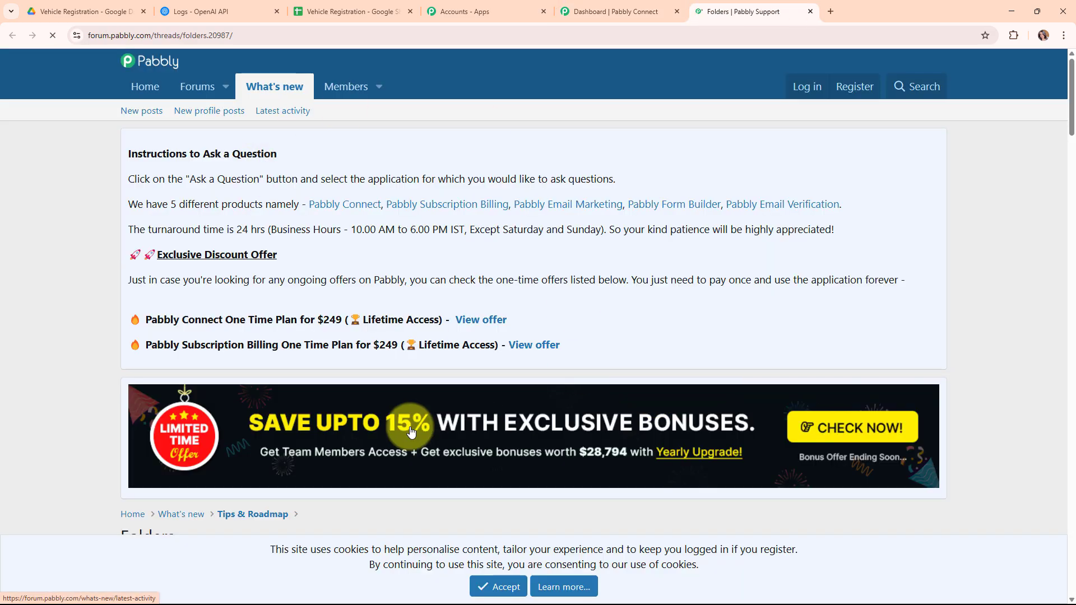
- Scroll through the Folders support post, then close it to return to the workflow form
scroll(499, 301, "down", 5)
scroll(500, 307, "down", 15)
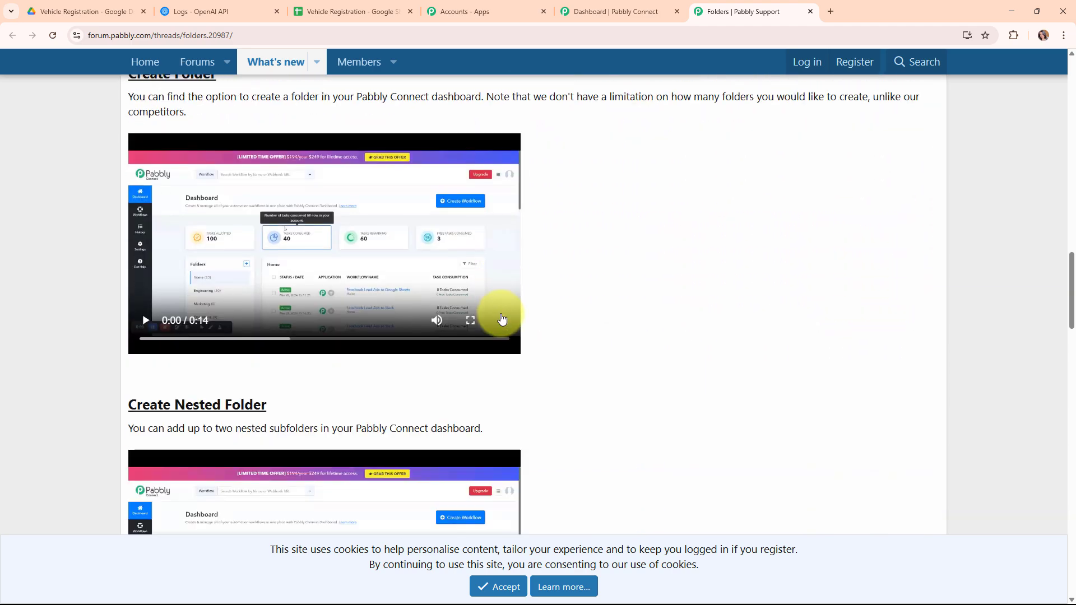
scroll(505, 331, "down", 4)
scroll(504, 331, "up", 13)
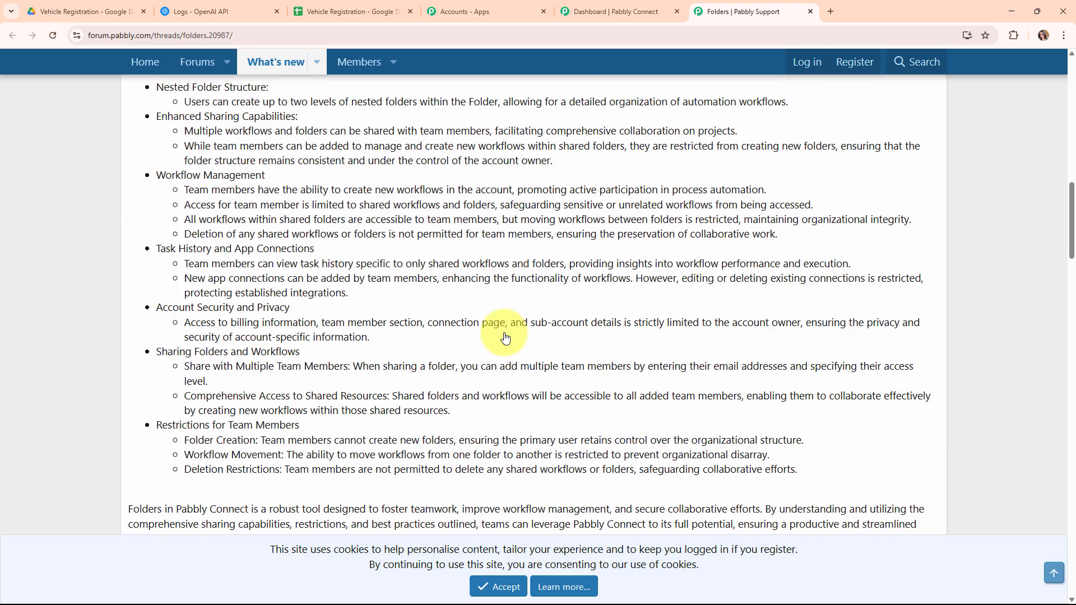
scroll(502, 334, "up", 7)
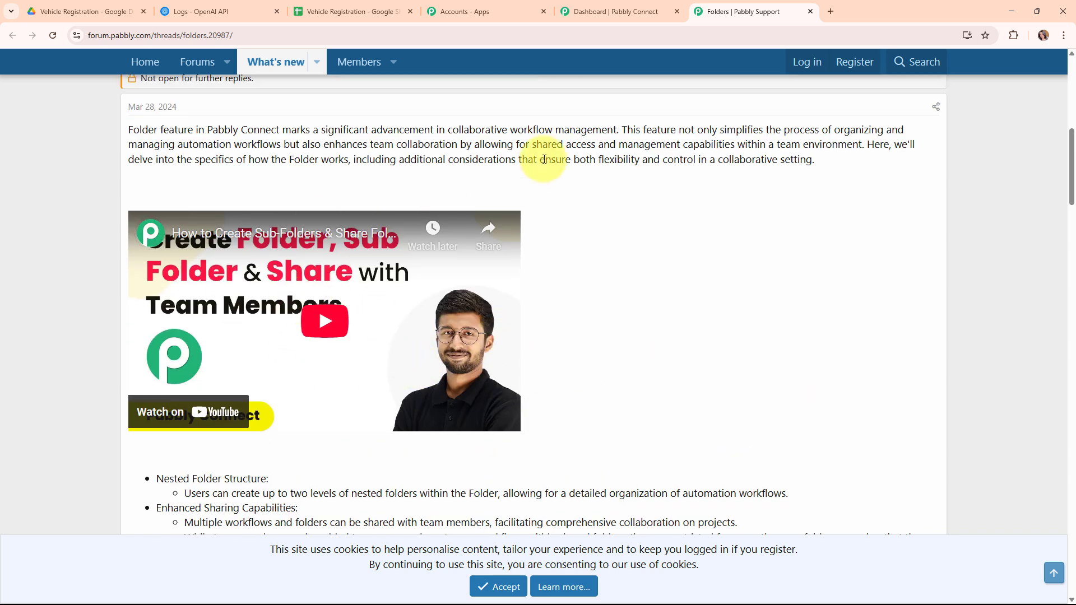
left_click(810, 12)
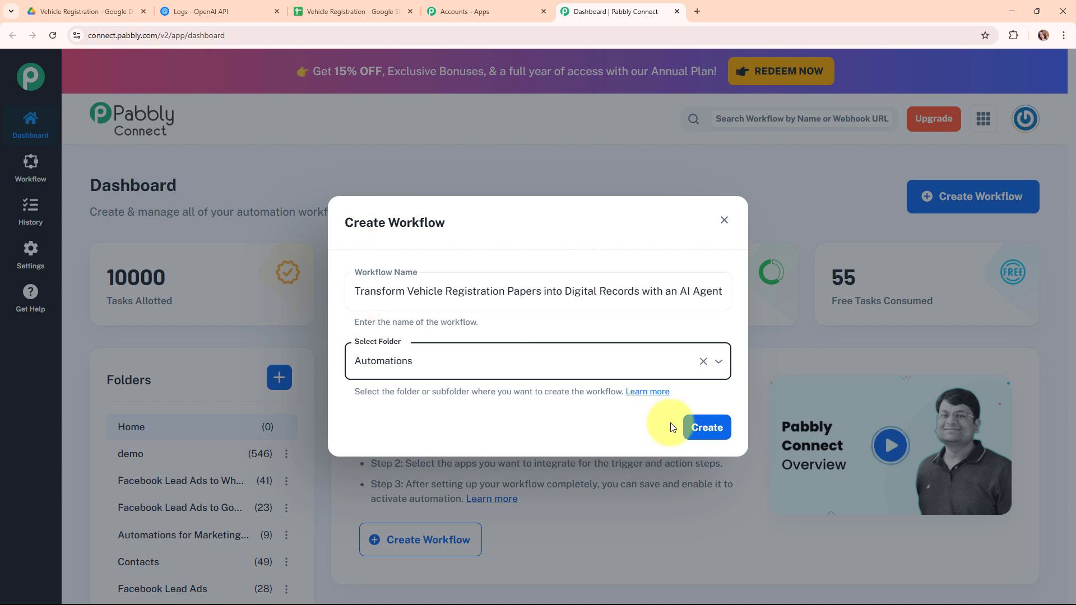
- Create the workflow and collapse its empty trigger step in the editor
left_click(697, 441)
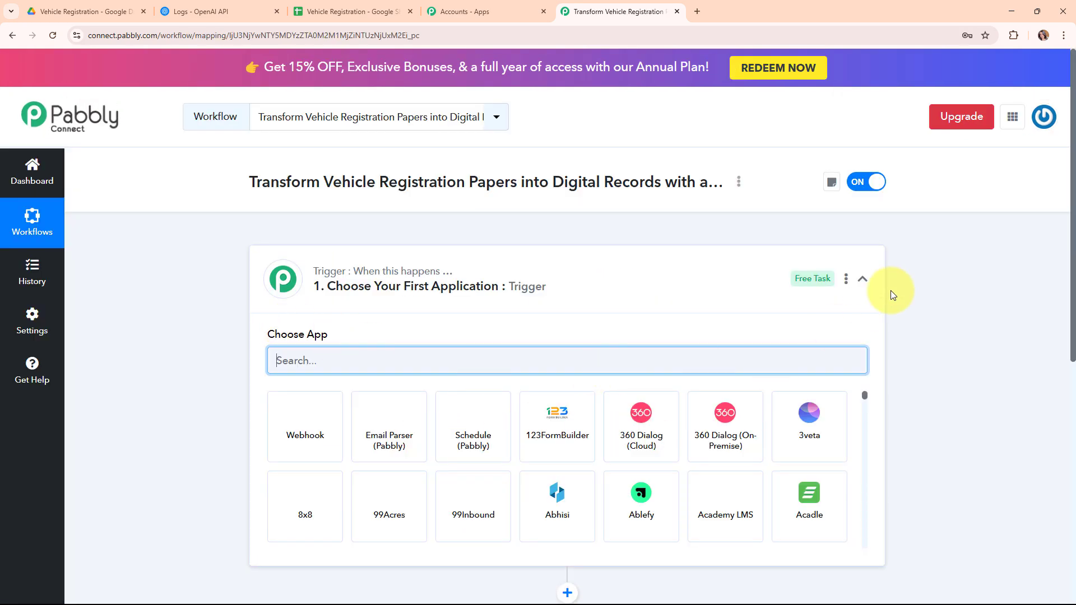
left_click(862, 278)
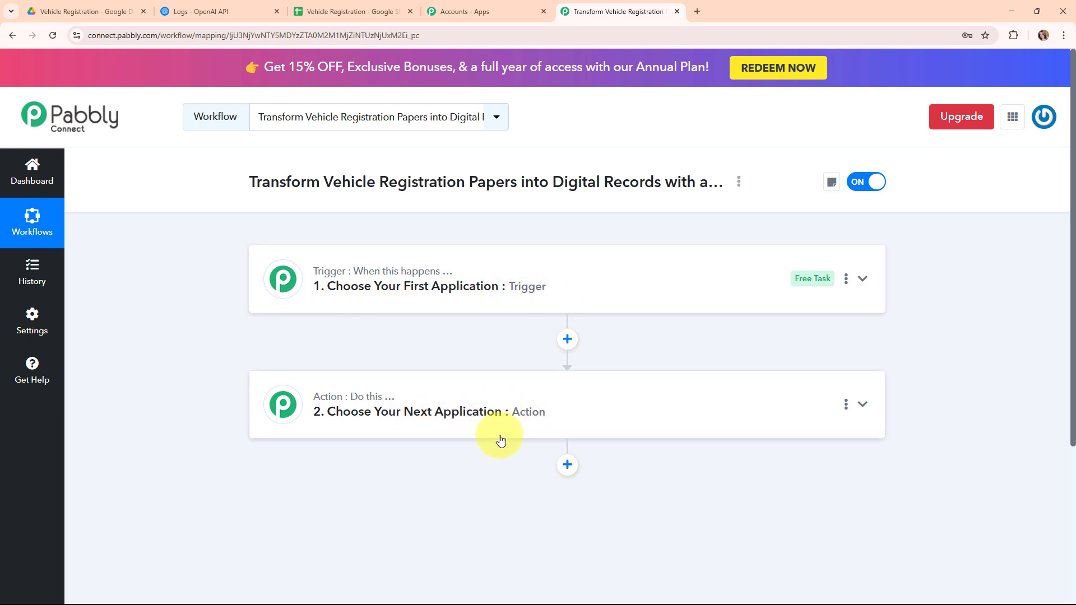
- Set the trigger app to Google Drive with the 'New File in Specific Folder' event
left_click(710, 296)
left_click(465, 359)
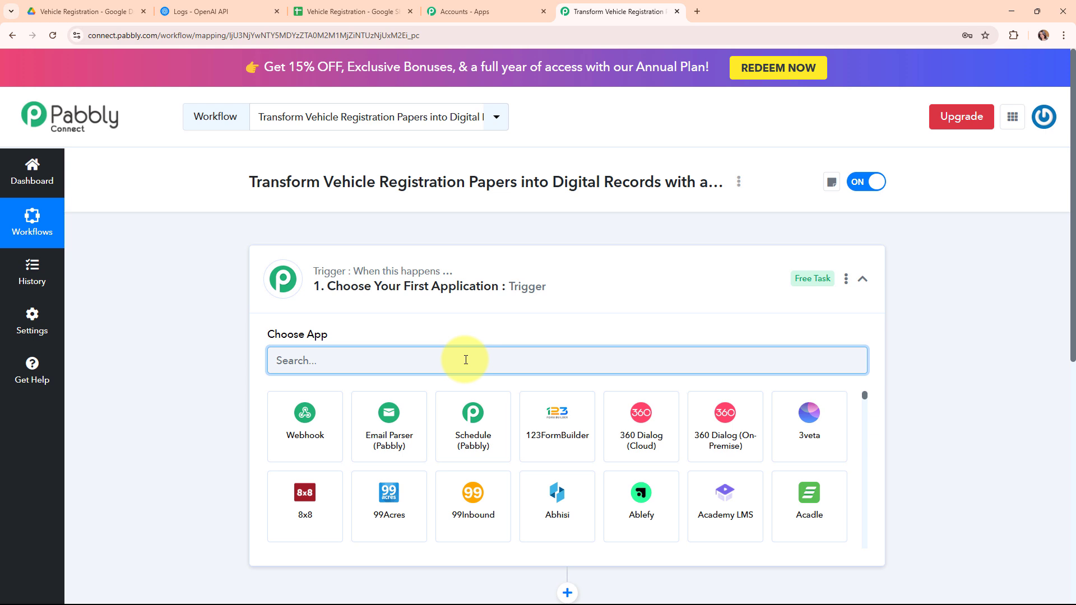
type("google")
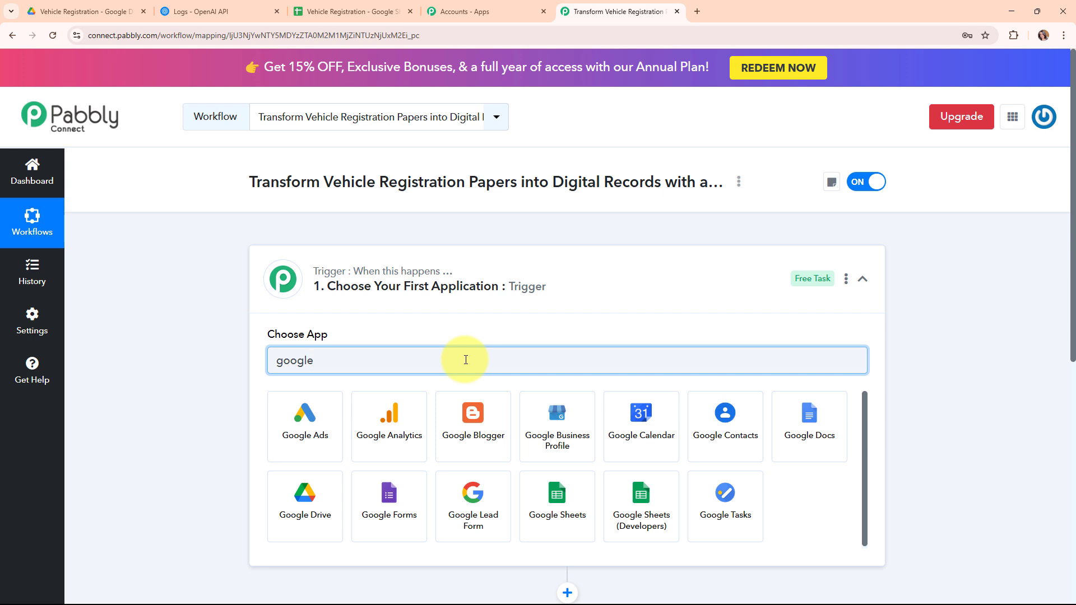
left_click(320, 493)
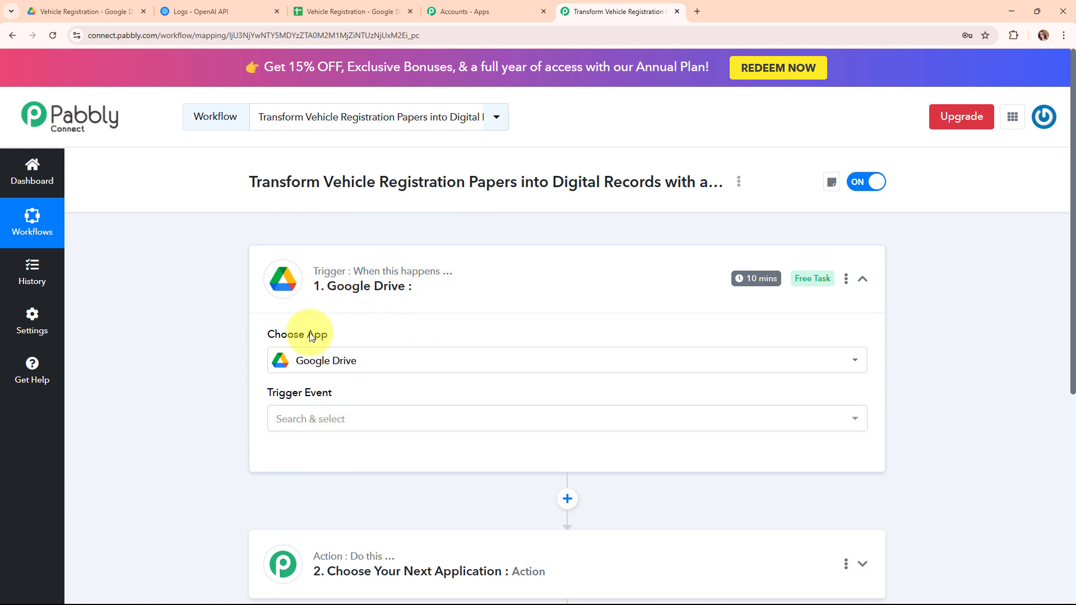
left_click(380, 420)
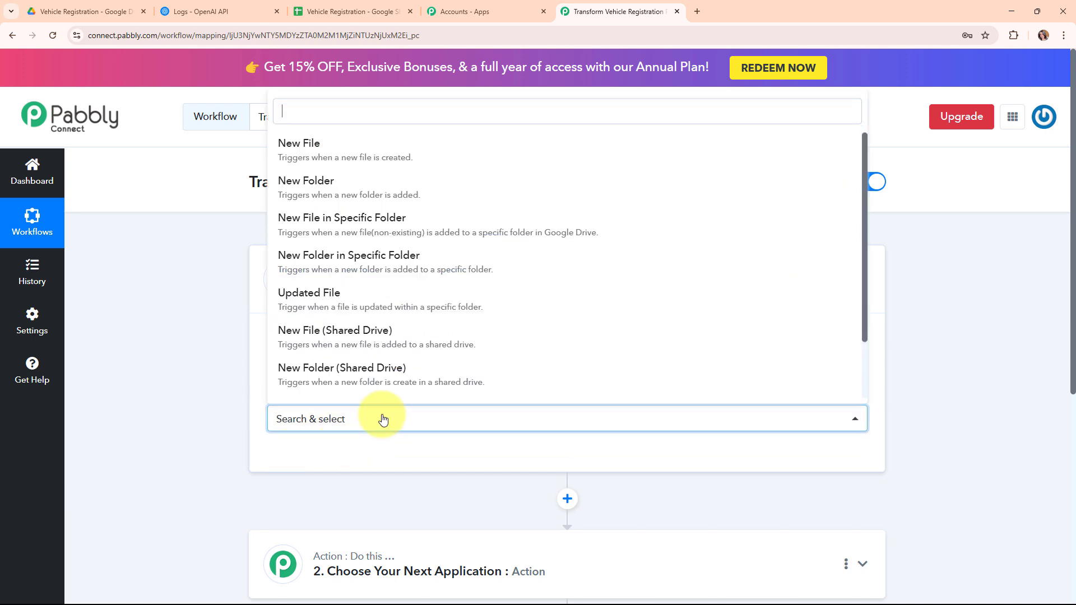
left_click(345, 239)
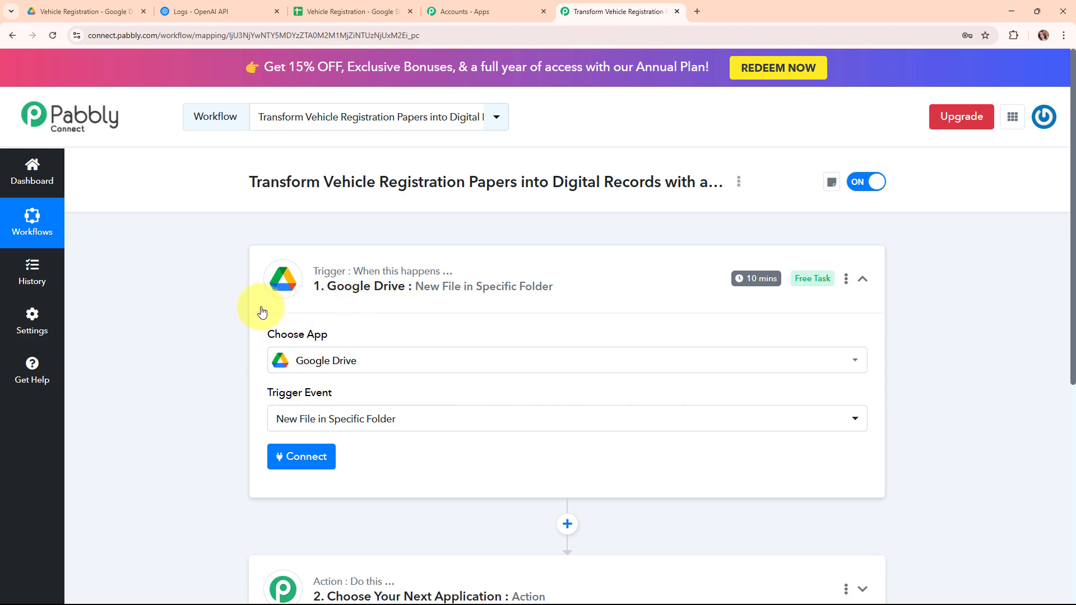
- Add a new Google Drive connection by signing in with Google and allowing access
left_click(291, 456)
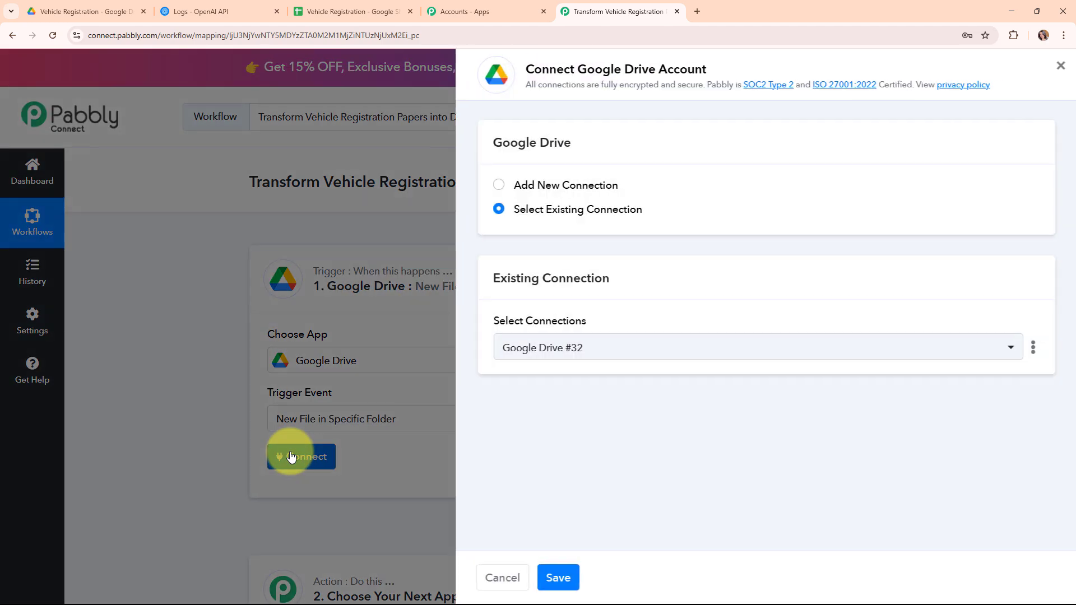
left_click(500, 191)
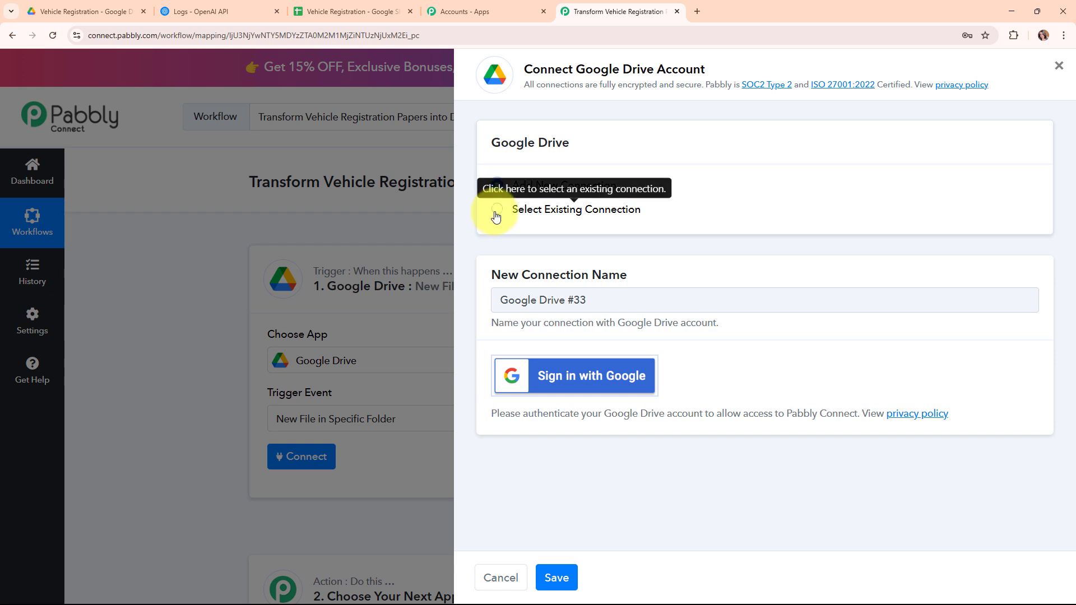
left_click(629, 383)
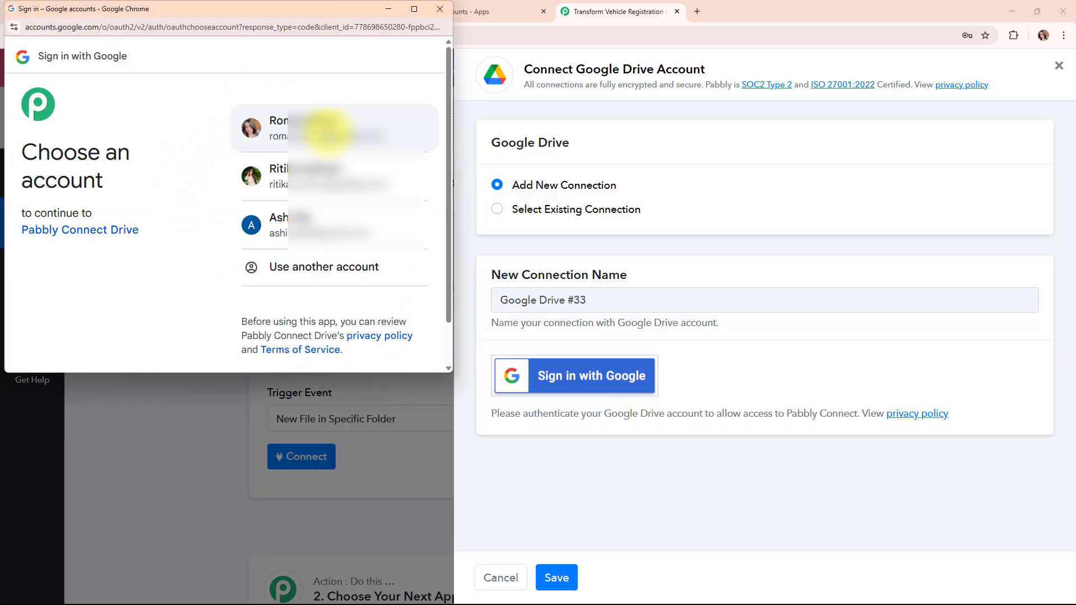
left_click(328, 133)
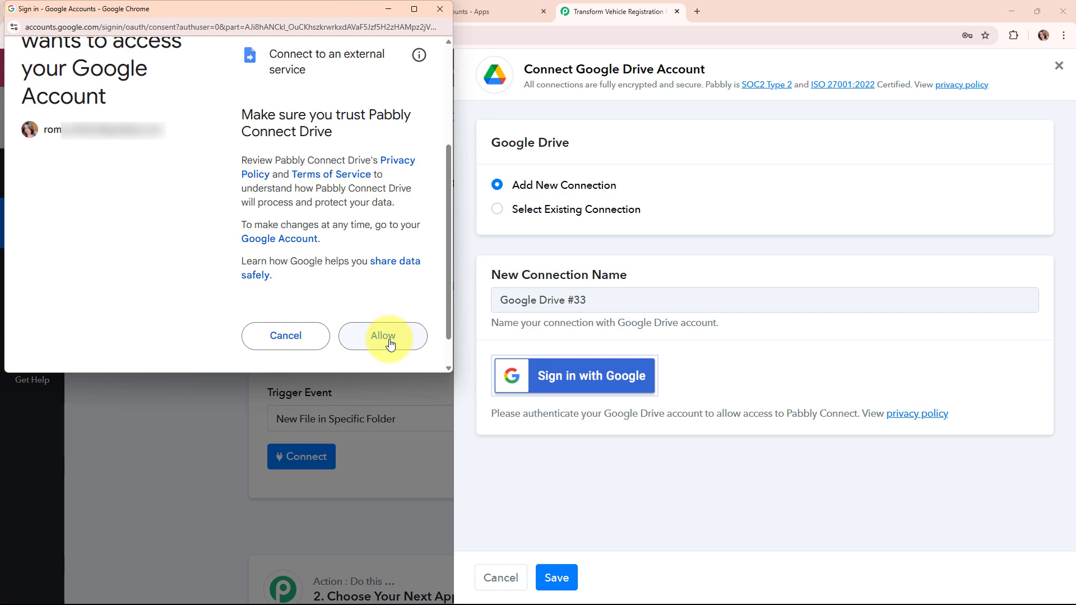
left_click(386, 336)
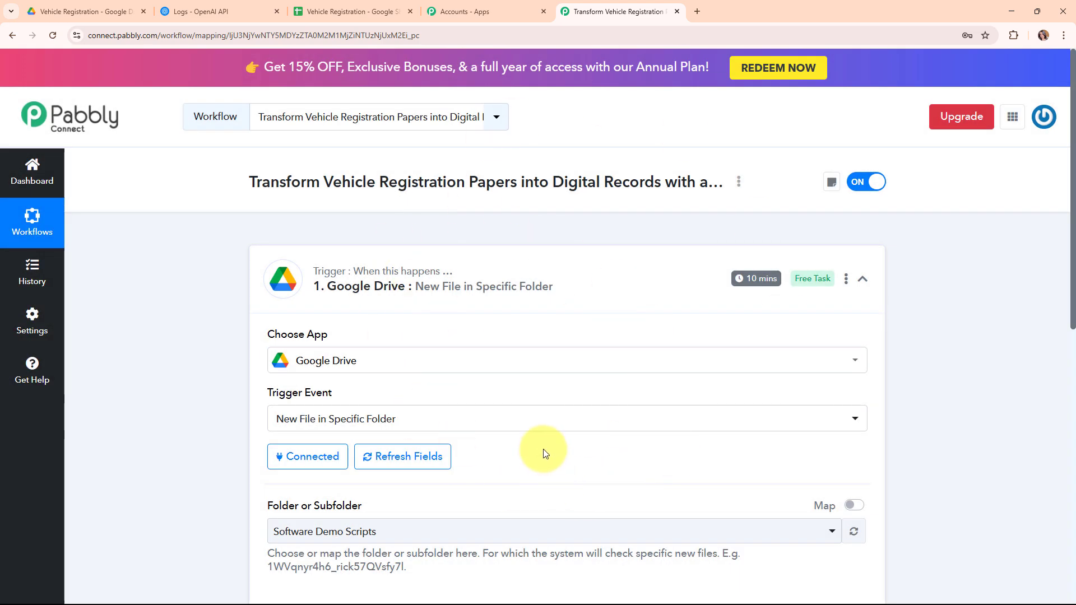
scroll(543, 449, "down", 3)
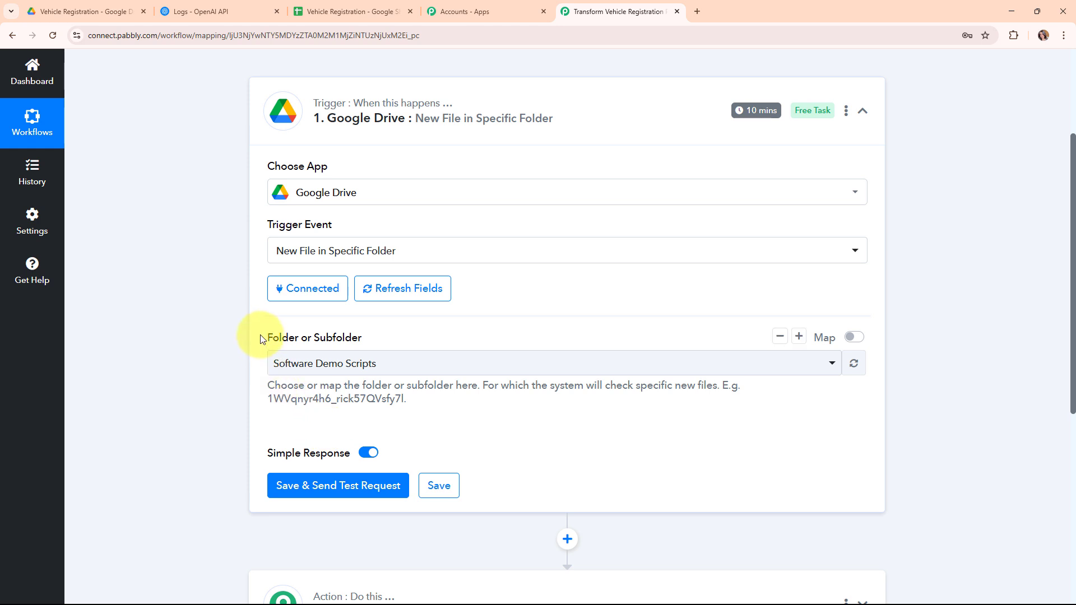
left_click_drag(260, 335, 416, 338)
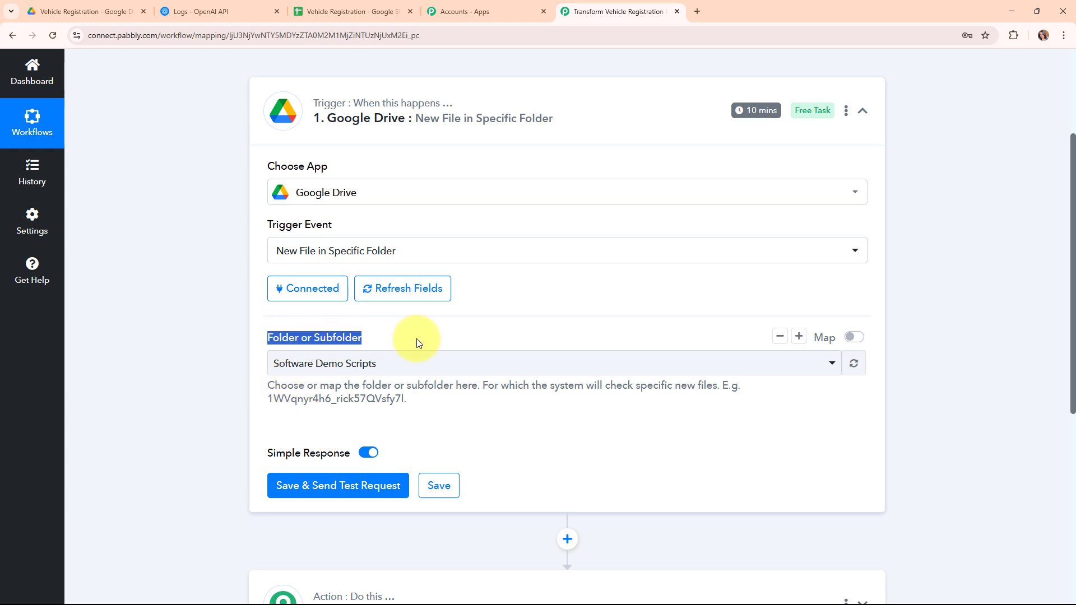
left_click(512, 426)
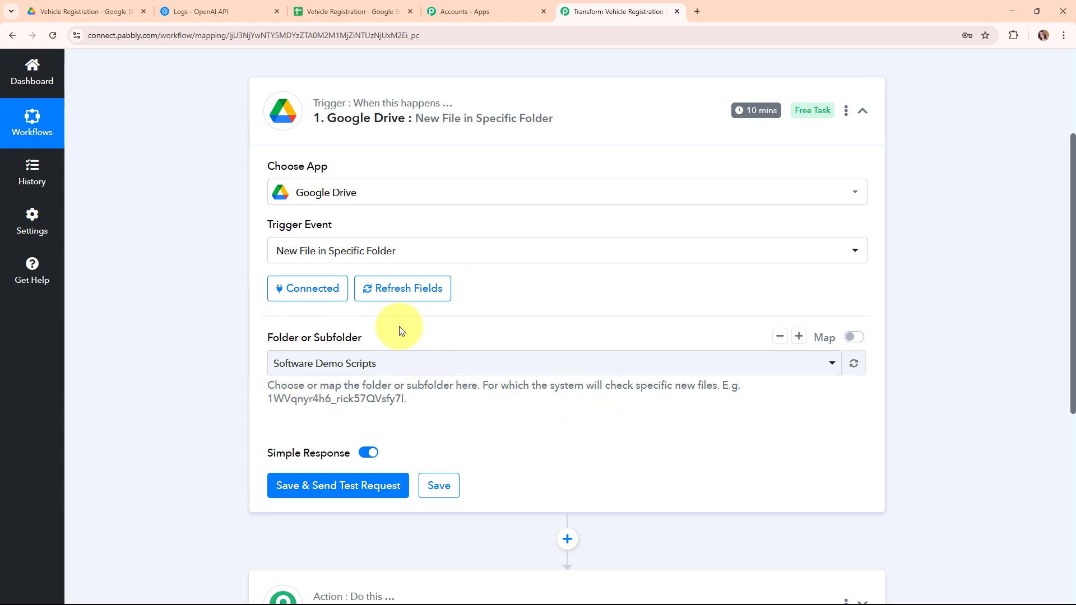
- Browse the available Drive folders and check the Vehicle Registration folder in Google Drive
left_click(448, 367)
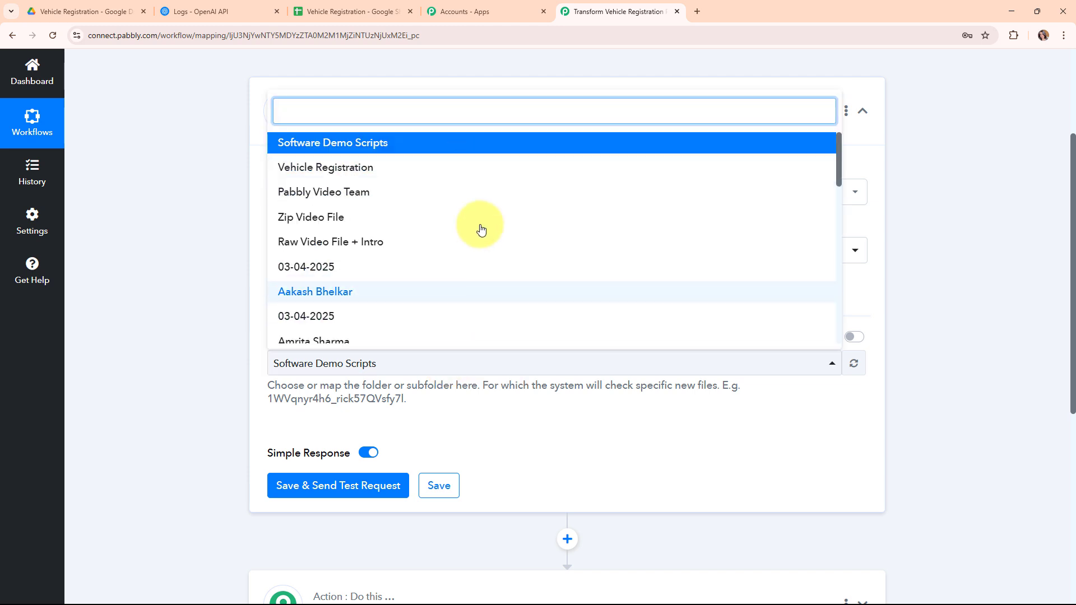
left_click(483, 368)
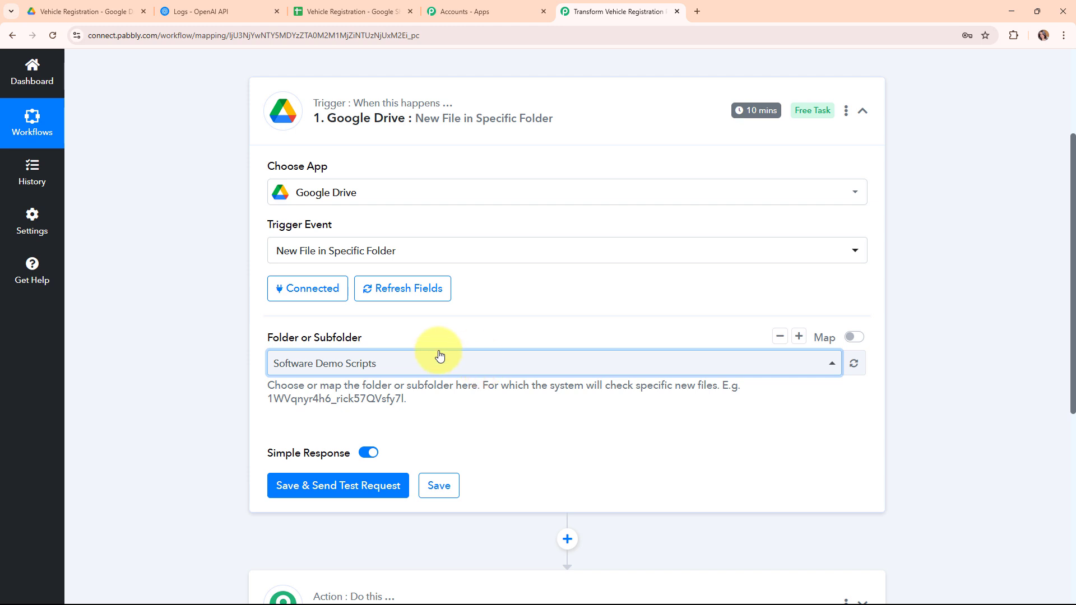
left_click(117, 4)
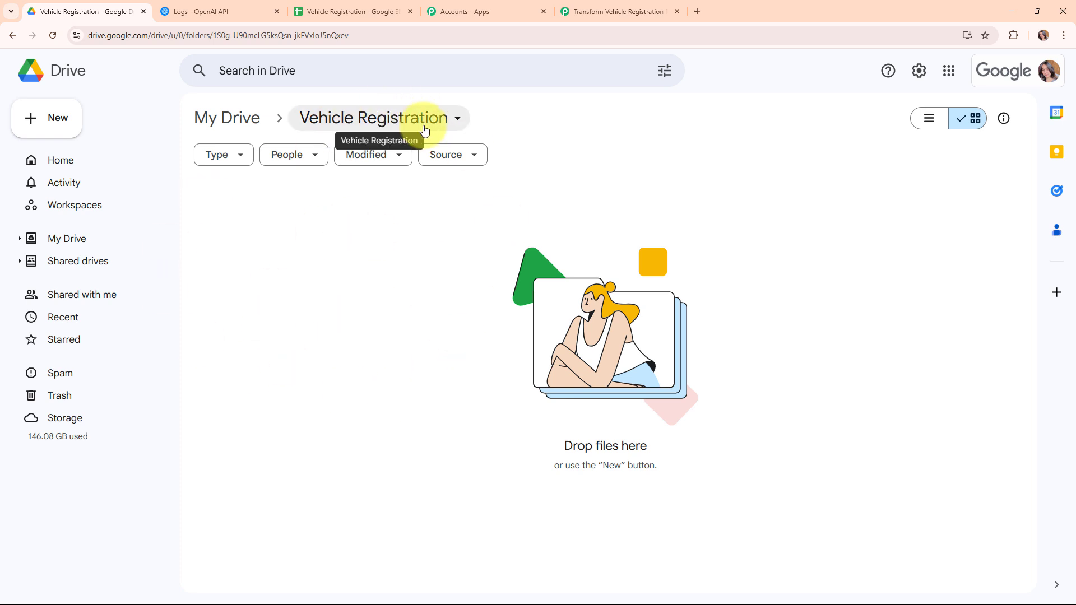
left_click(595, 6)
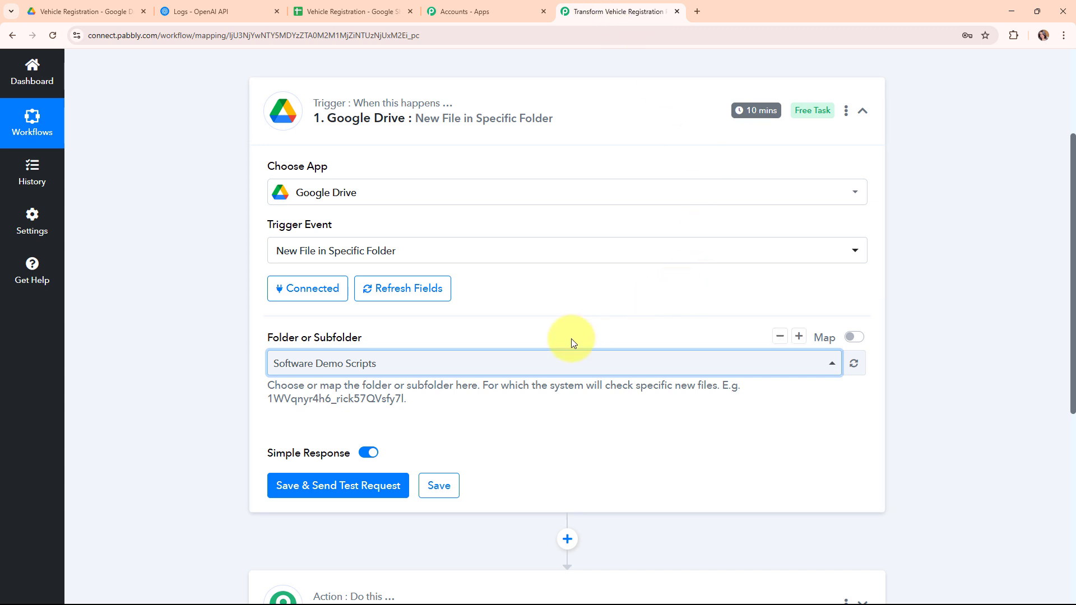
- Choose Vehicle Registration as the watched folder, then return to that folder in Drive
left_click(471, 364)
left_click(406, 179)
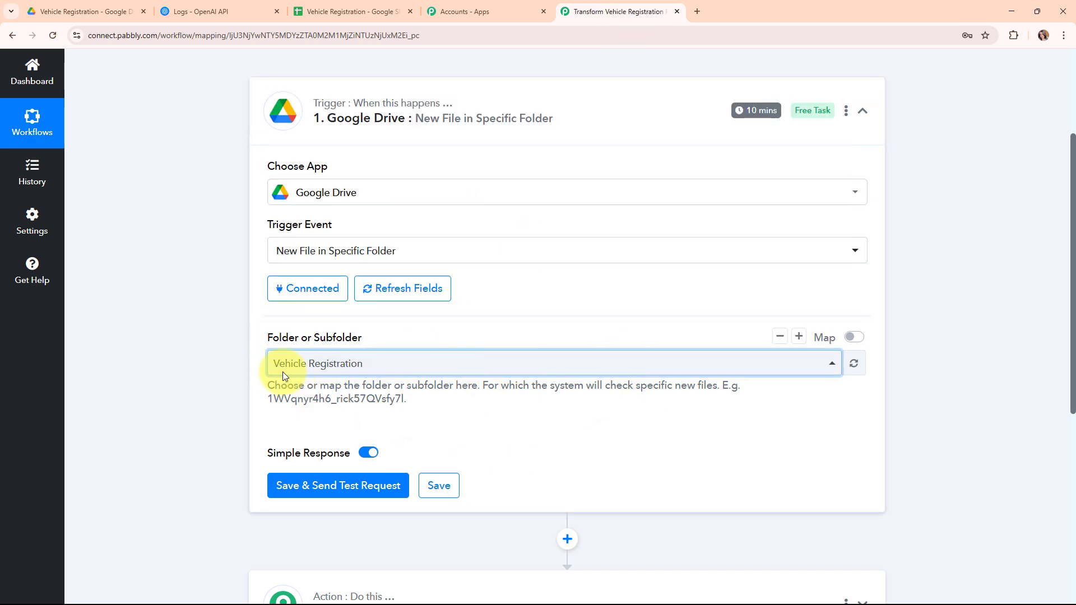
scroll(303, 376, "down", 2)
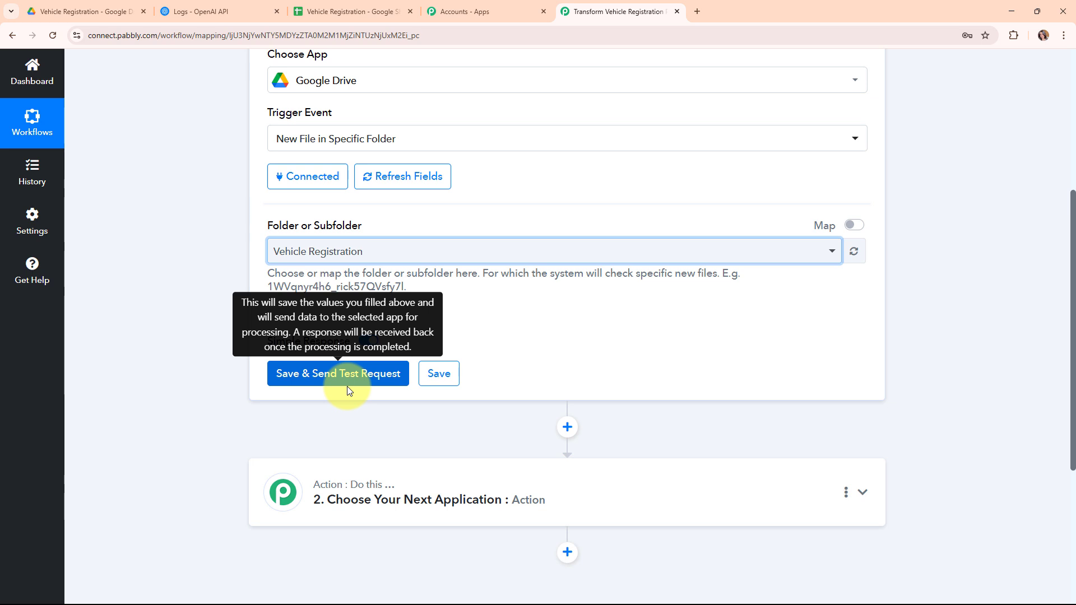
left_click(58, 10)
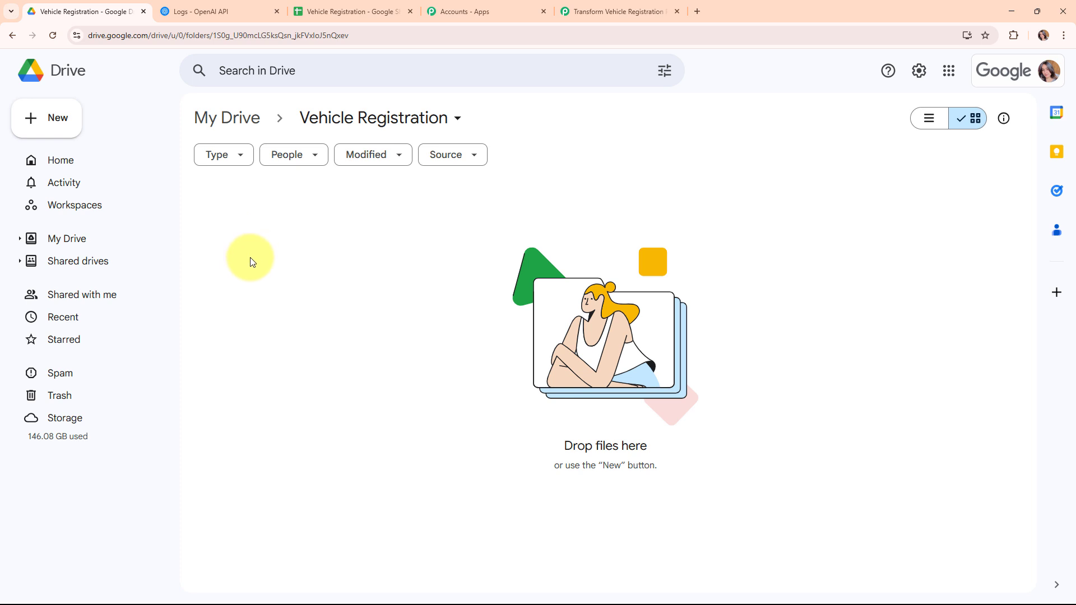
- Set the Vehicle Registration folder's general access to 'Anyone with the link' and confirm
left_click(460, 123)
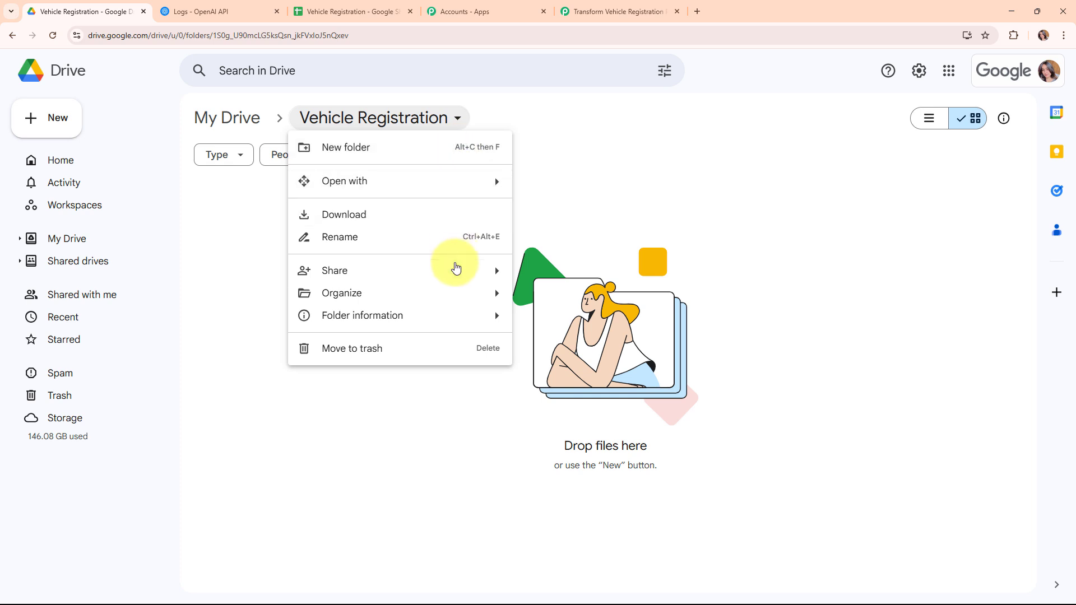
mouse_move(385, 276)
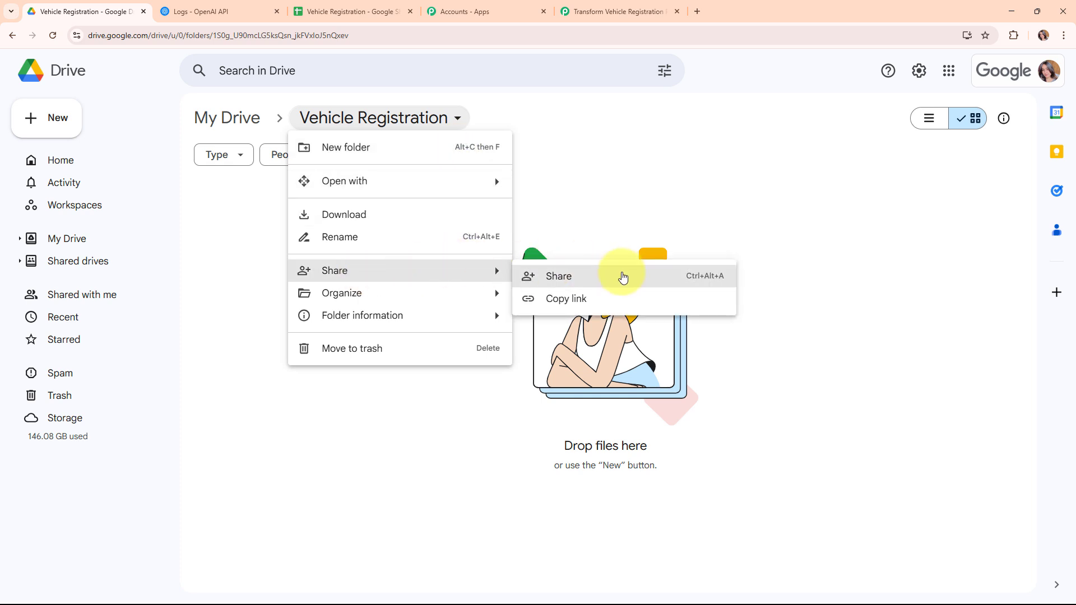
left_click(621, 275)
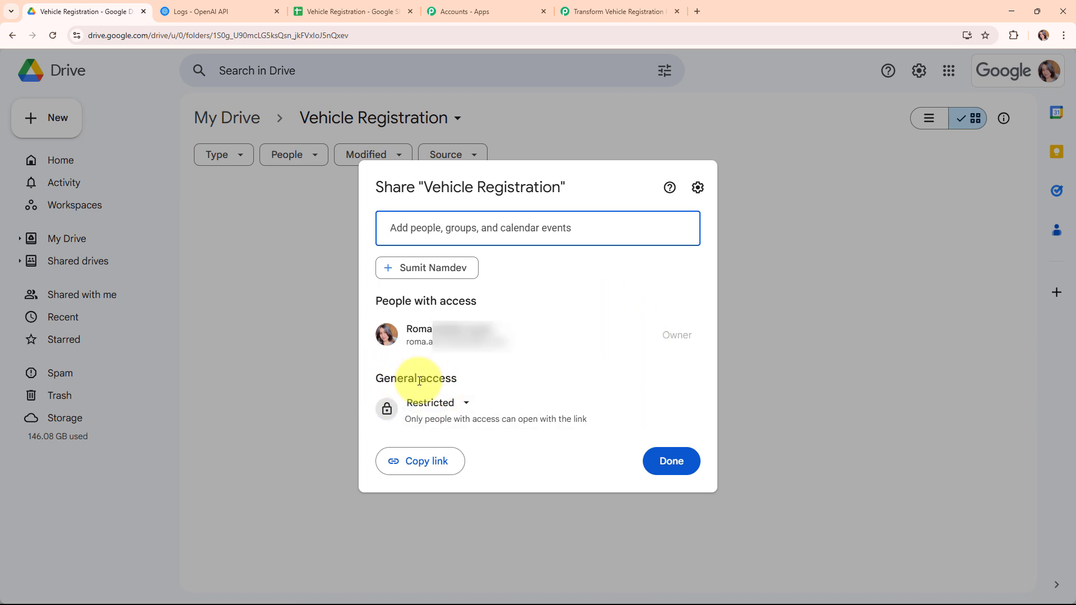
left_click(462, 401)
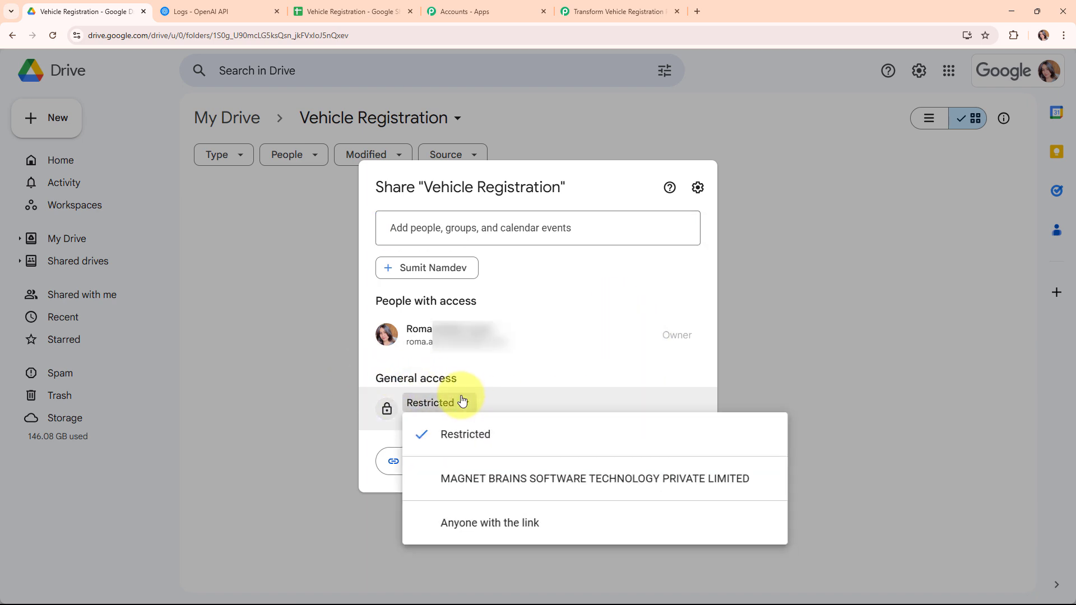
left_click(470, 524)
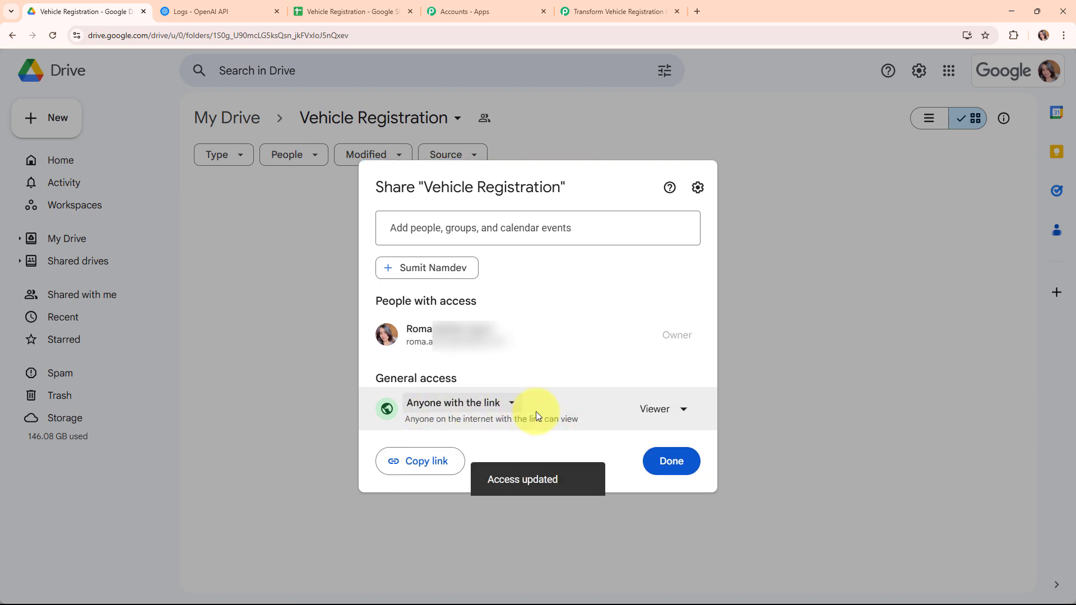
left_click(685, 464)
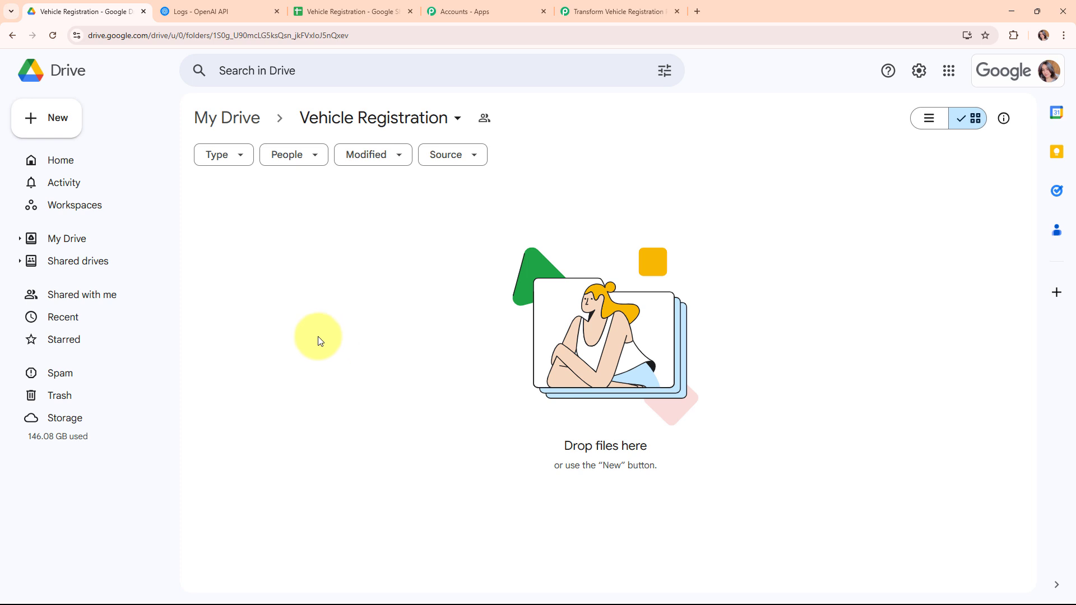
left_click(52, 119)
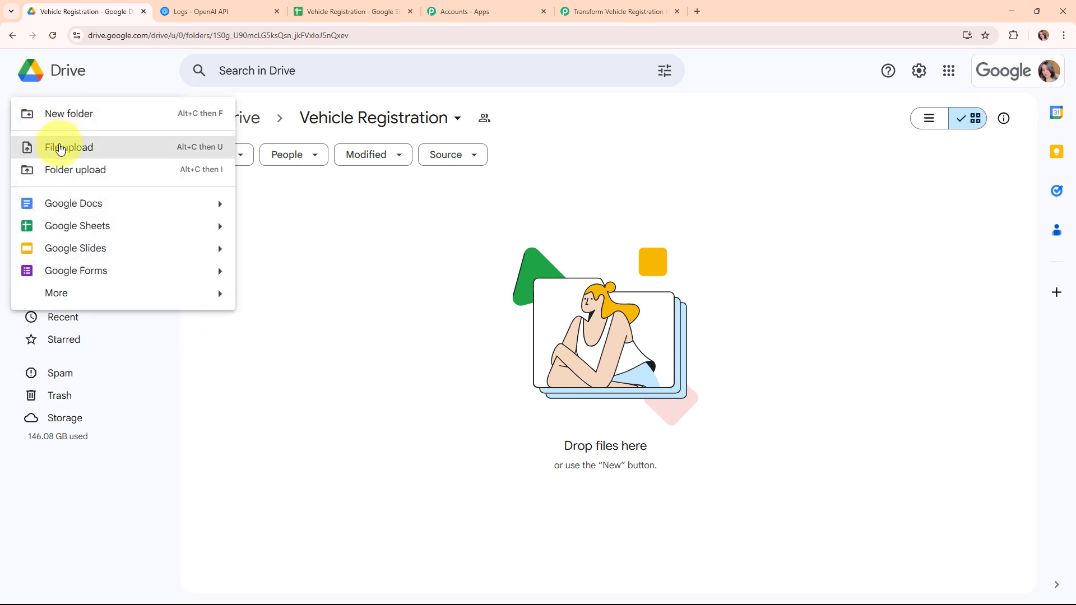
left_click(60, 148)
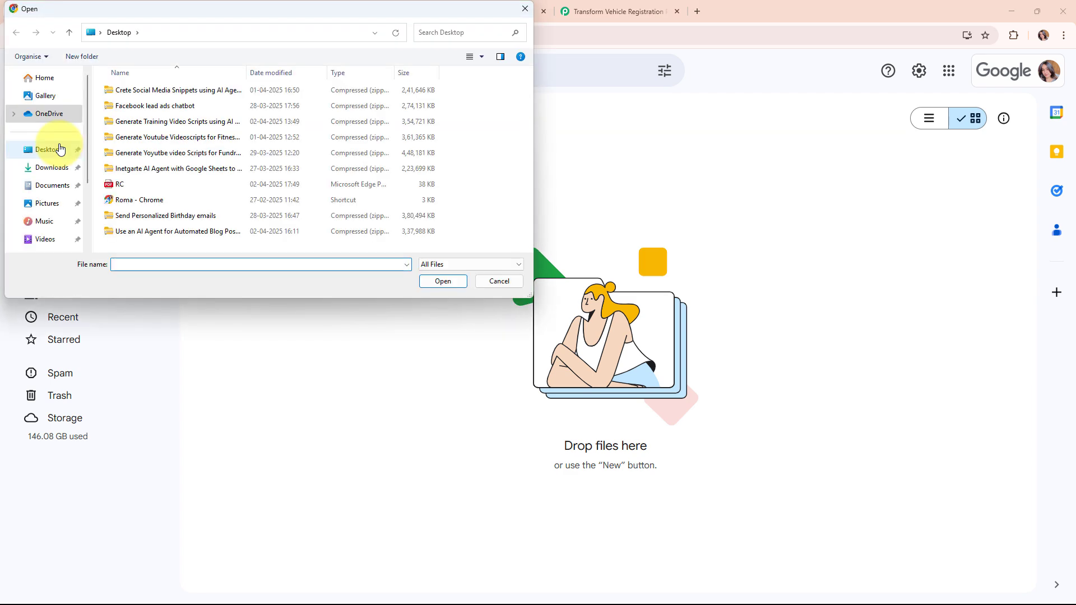
left_click_drag(117, 184, 417, 349)
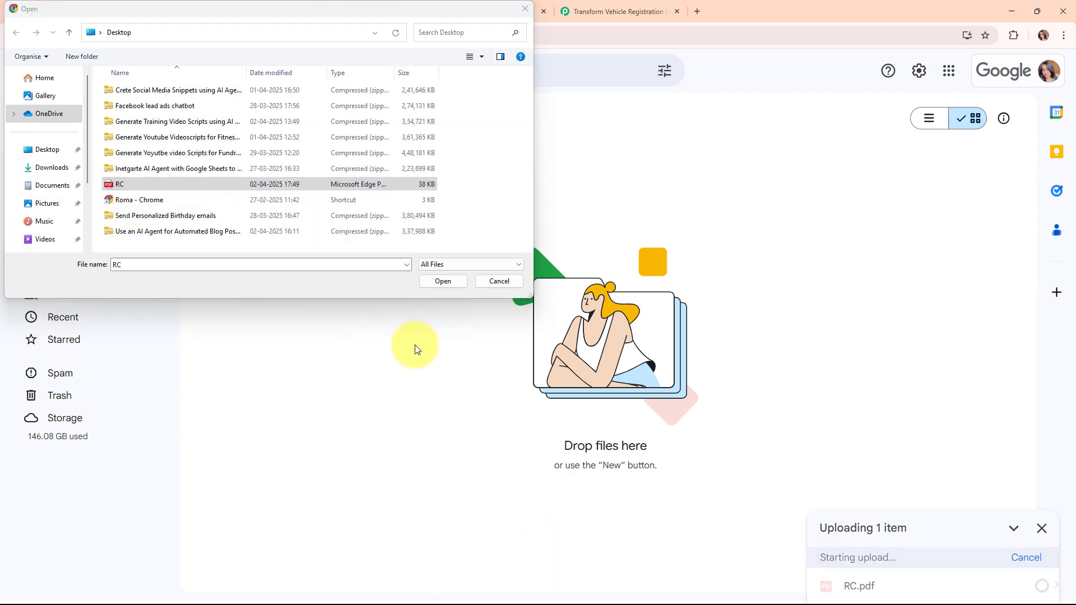
left_click(499, 282)
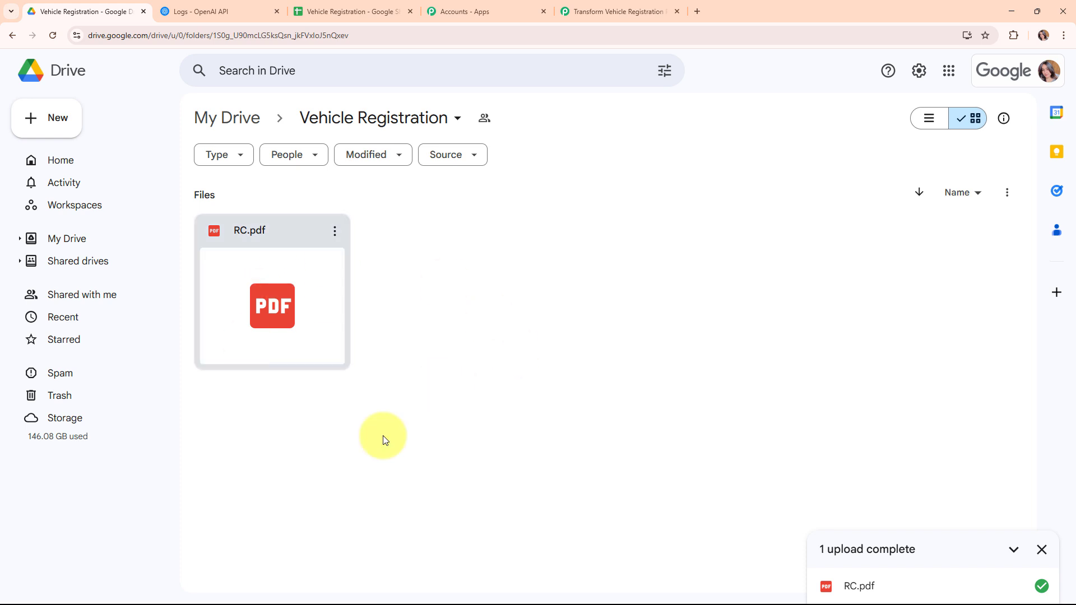
left_click(1043, 551)
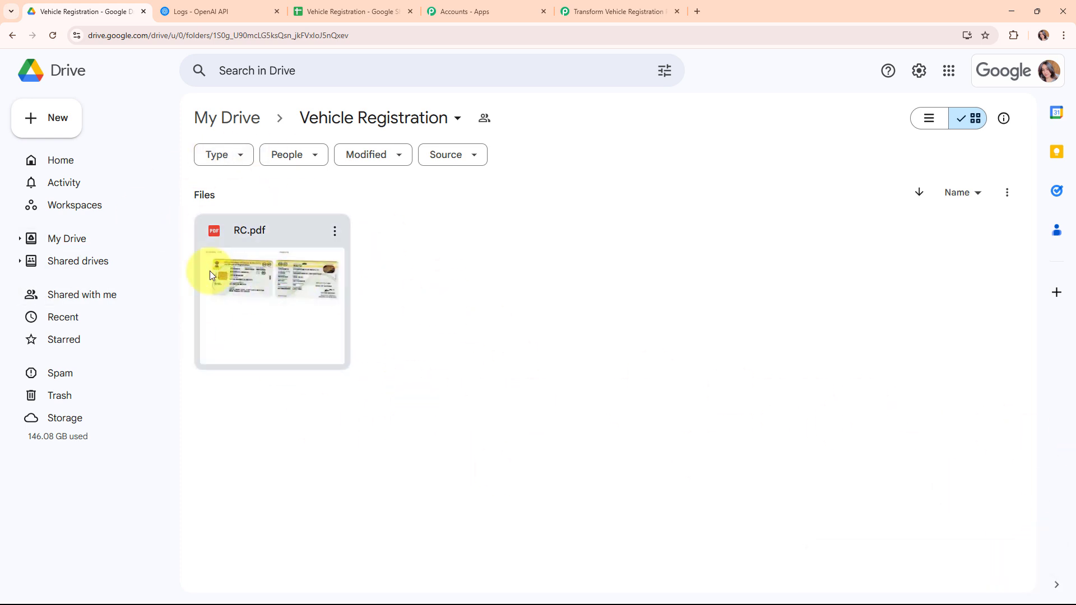
double_click(243, 297)
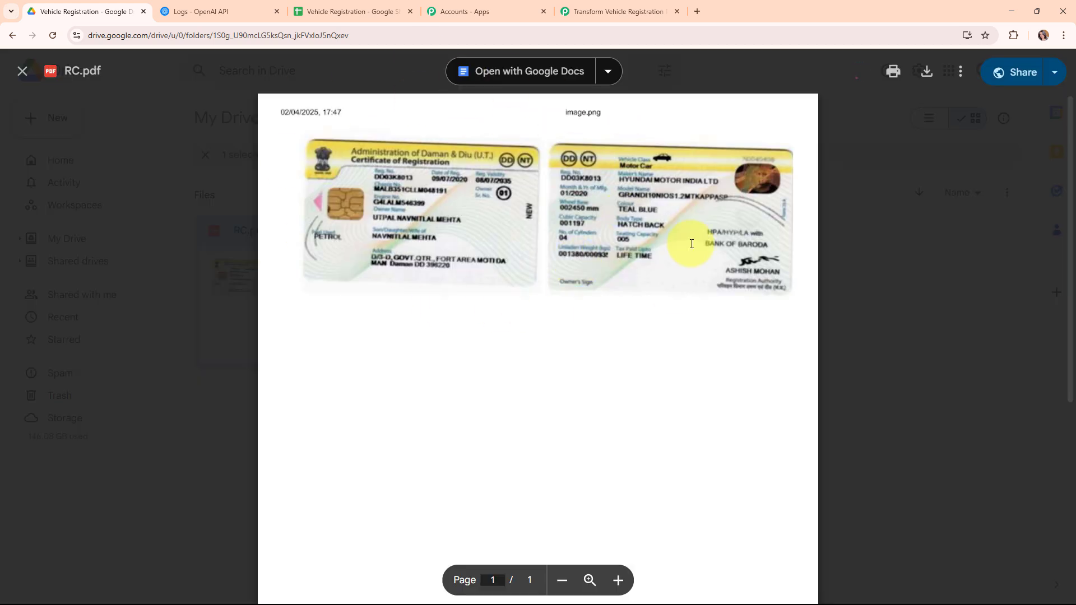
left_click(17, 72)
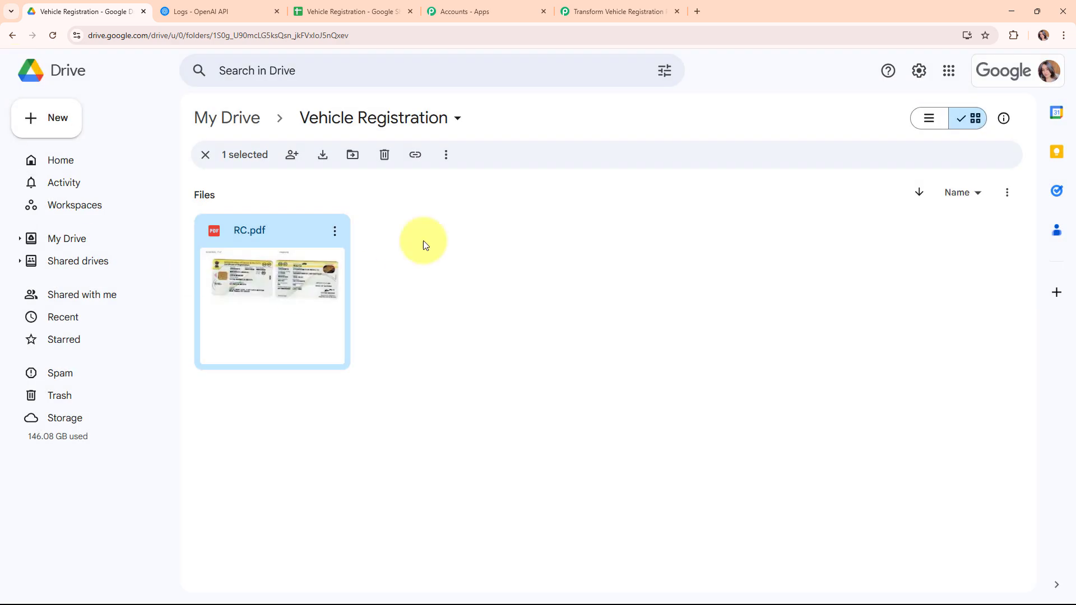
left_click(589, 322)
- Test the Google Drive trigger and review the returned file details, including web links and size 38172
left_click(591, 7)
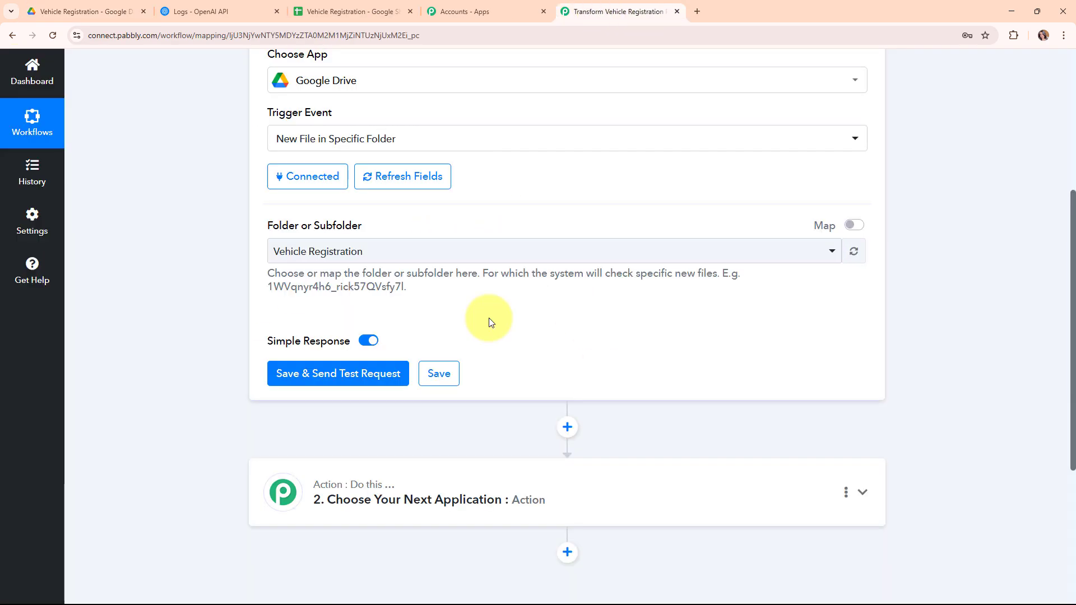
scroll(490, 321, "down", 1)
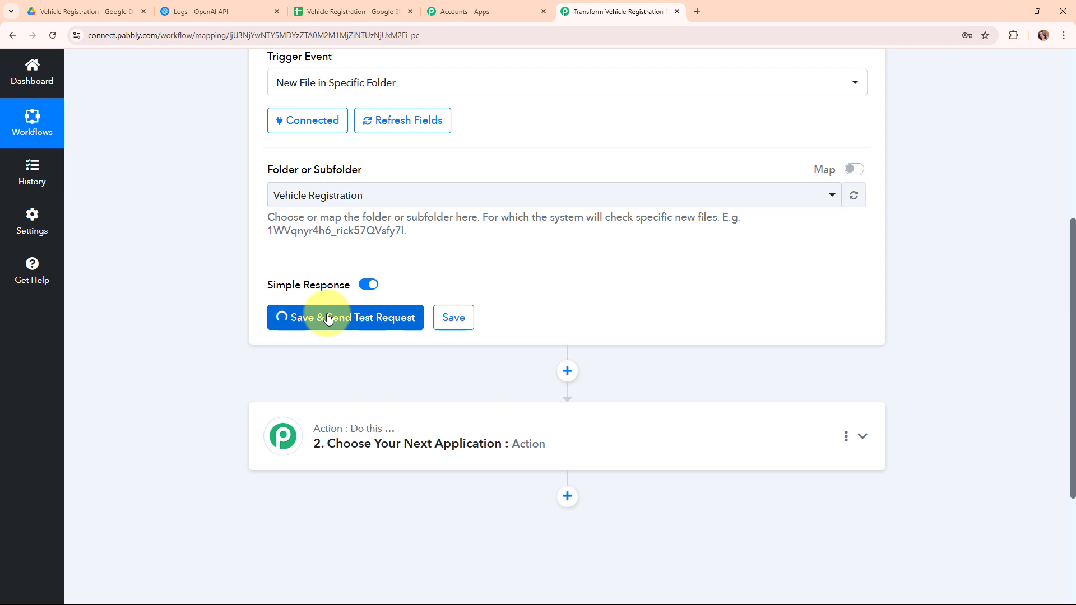
scroll(980, 364, "down", 6)
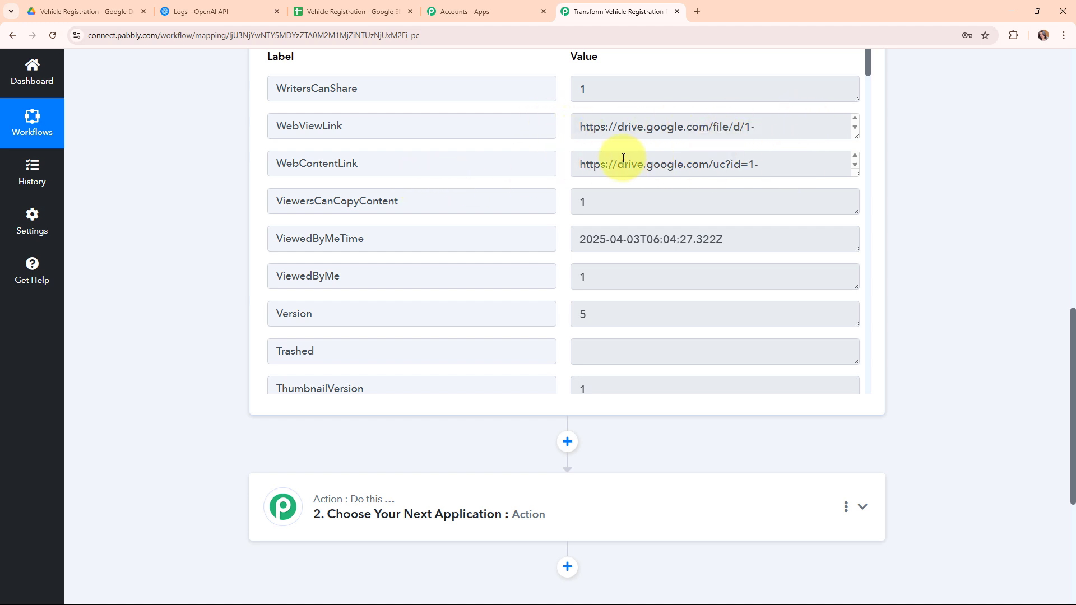
scroll(656, 270, "down", 1)
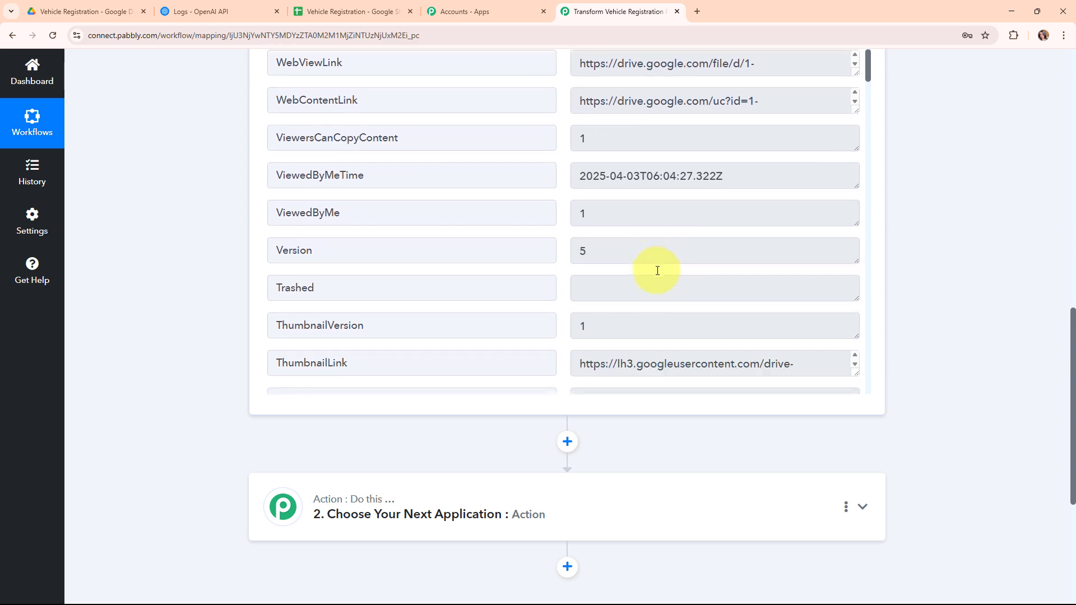
scroll(657, 271, "down", 2)
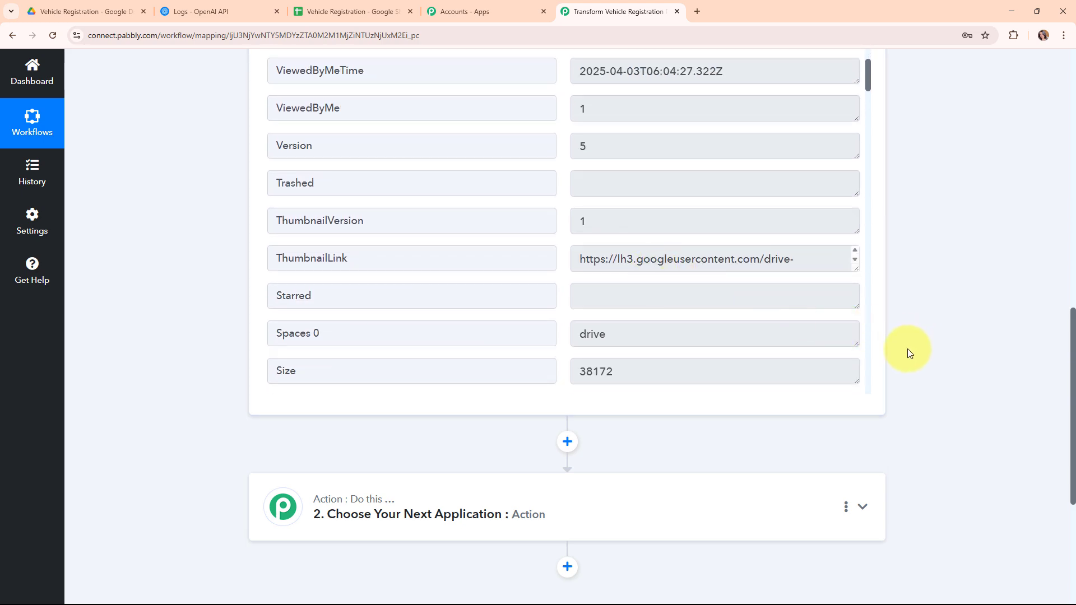
scroll(934, 396, "up", 5)
scroll(933, 395, "up", 6)
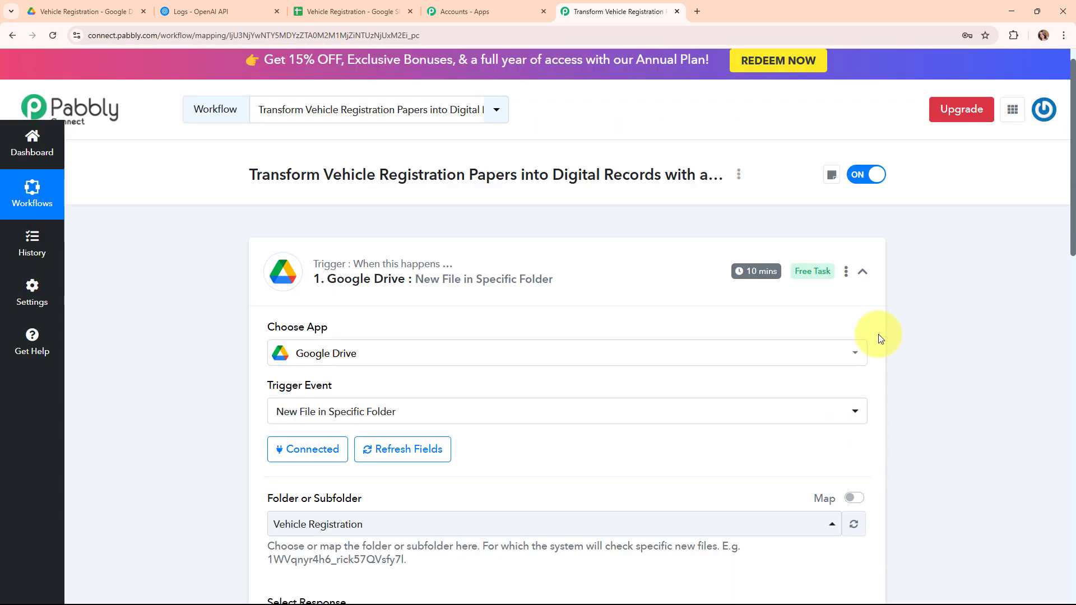
- Save the Google Drive trigger's check interval as every 10 minutes, then collapse the trigger
left_click(861, 278)
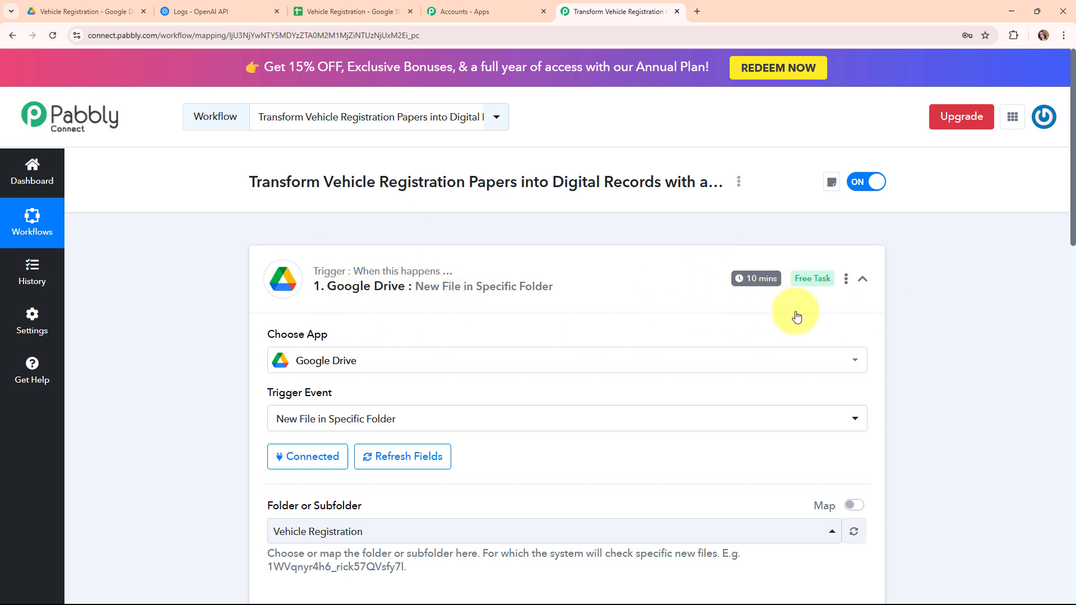
left_click(847, 280)
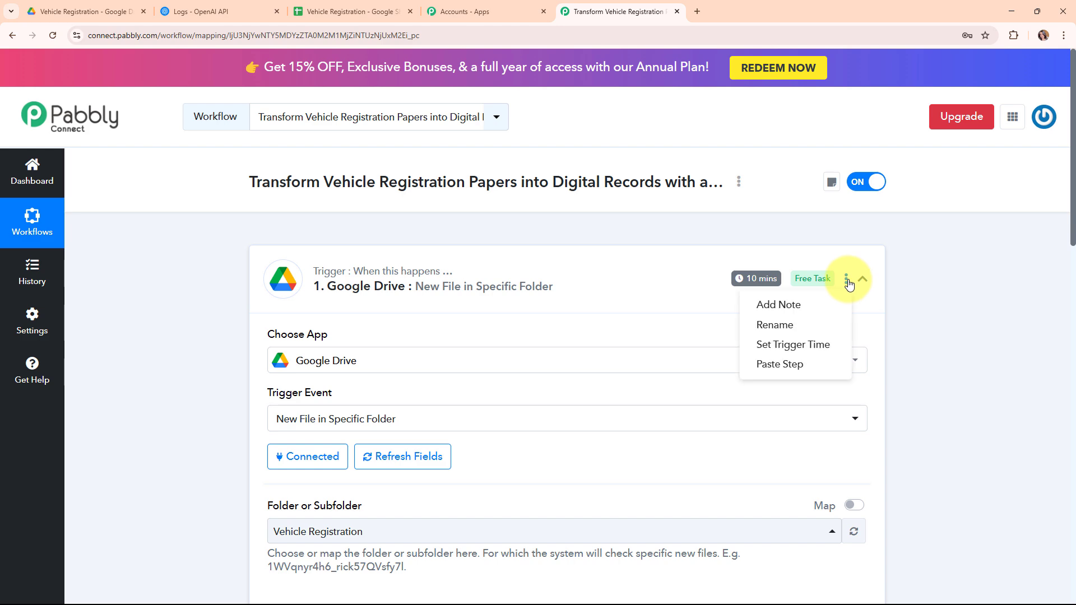
left_click(828, 346)
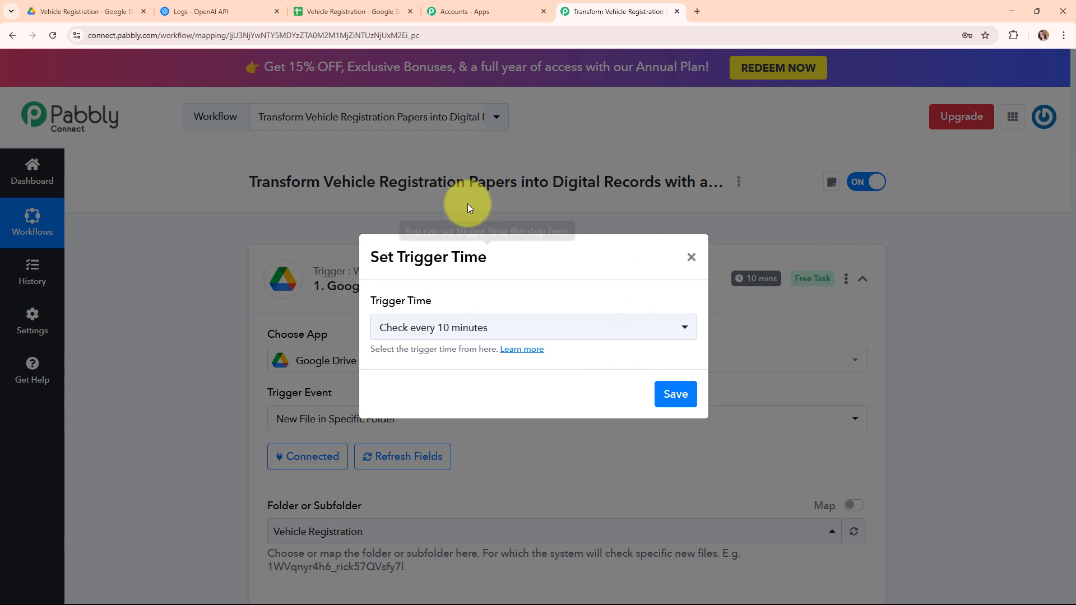
left_click(679, 331)
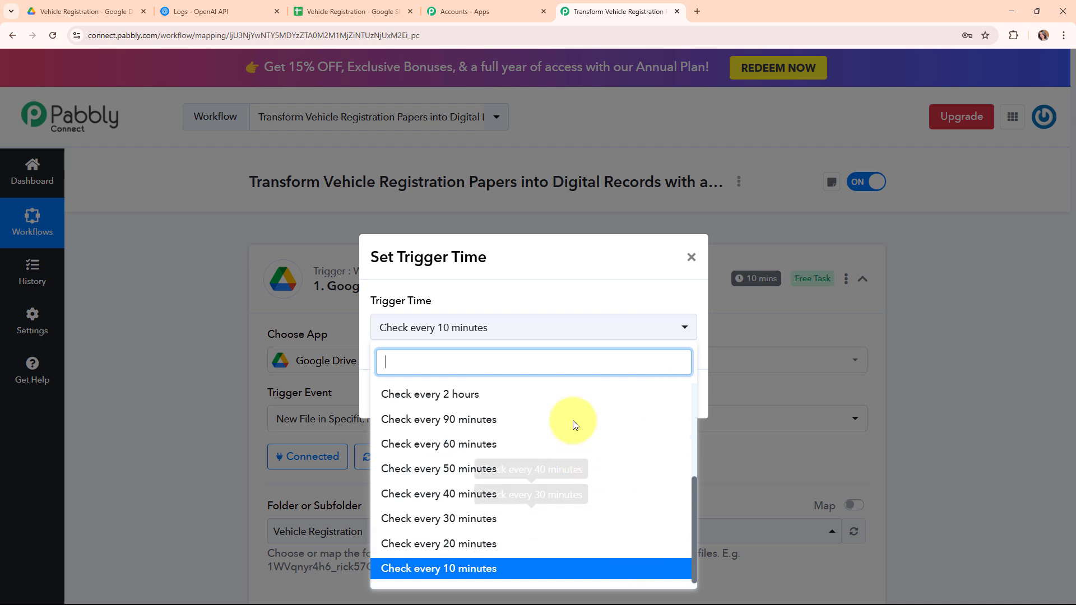
scroll(577, 420, "up", 3)
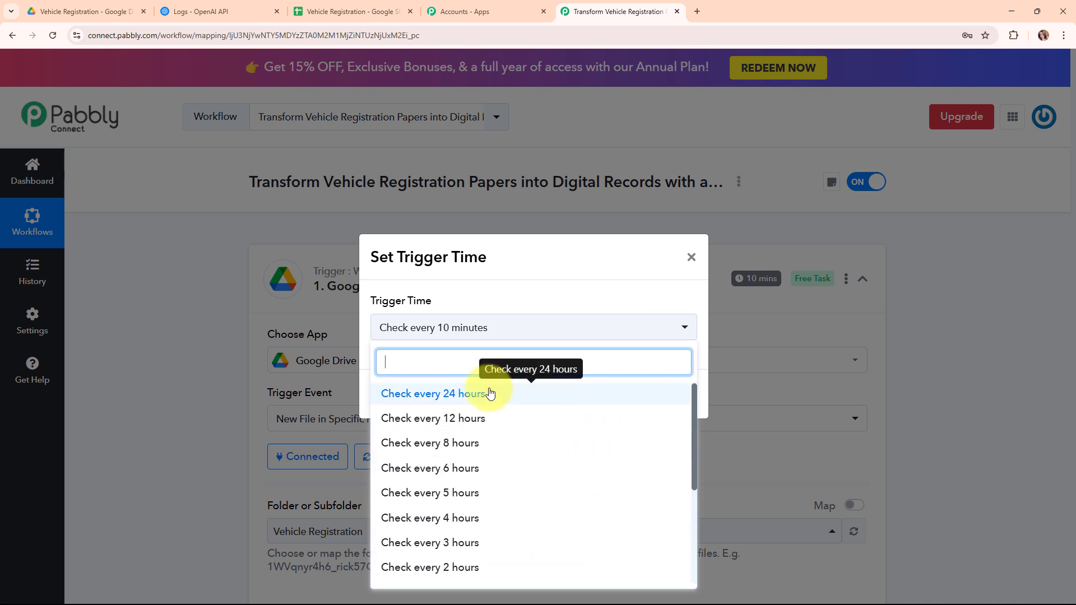
left_click(684, 331)
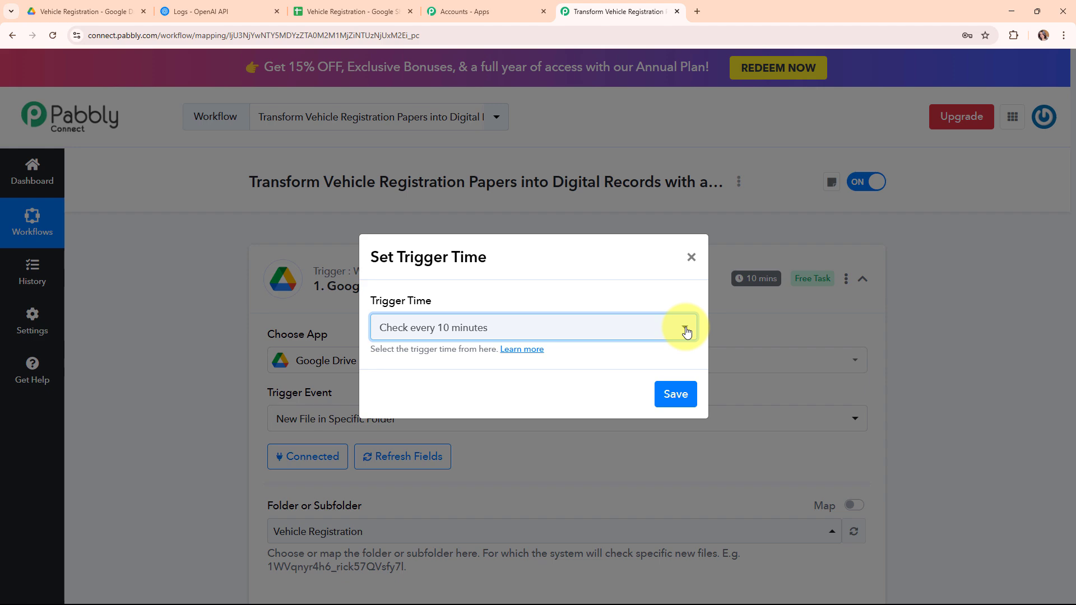
left_click(678, 399)
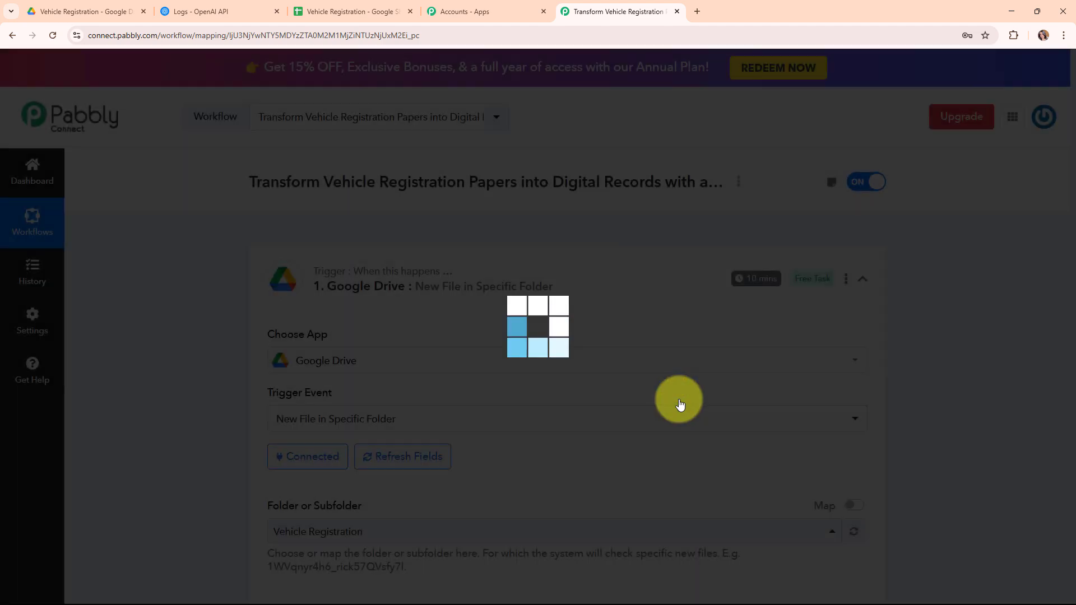
left_click(537, 402)
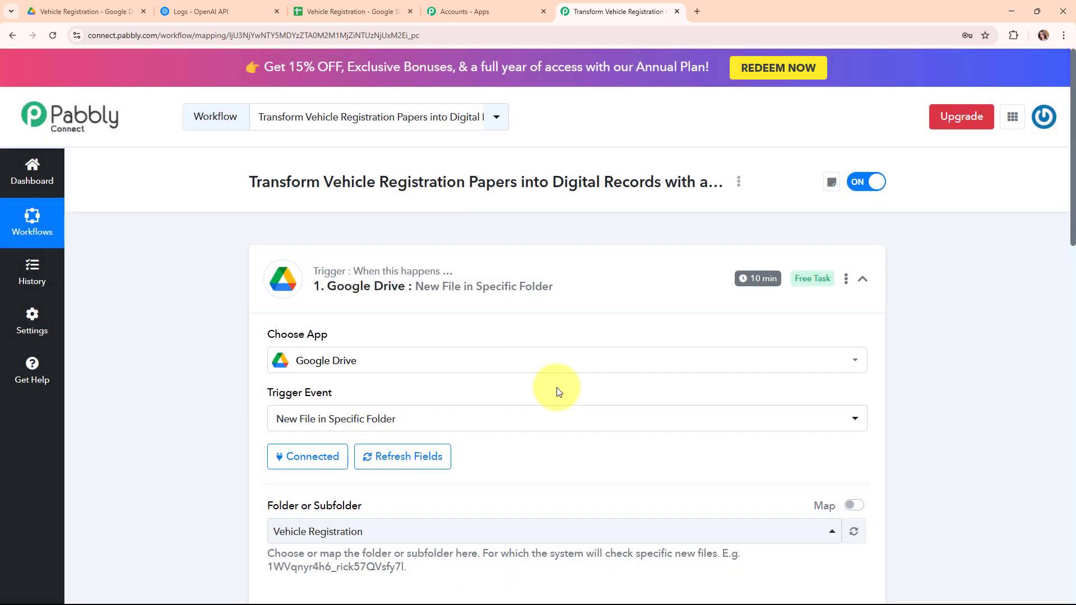
left_click(863, 279)
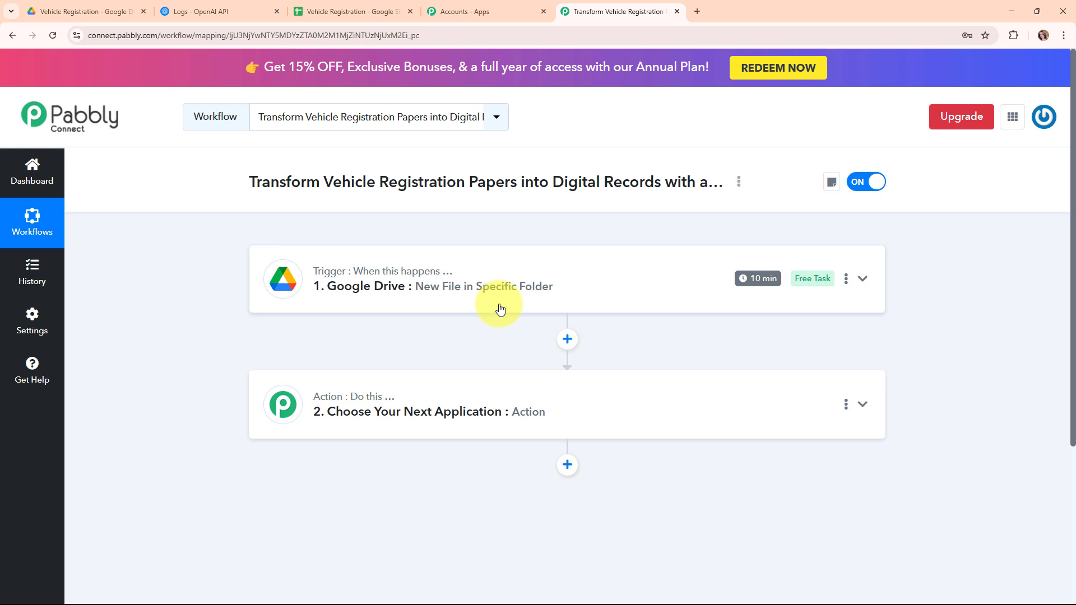
- Set step 2 to the OpenAI app with the 'Extract Content from PDF/Image' action event
left_click(514, 391)
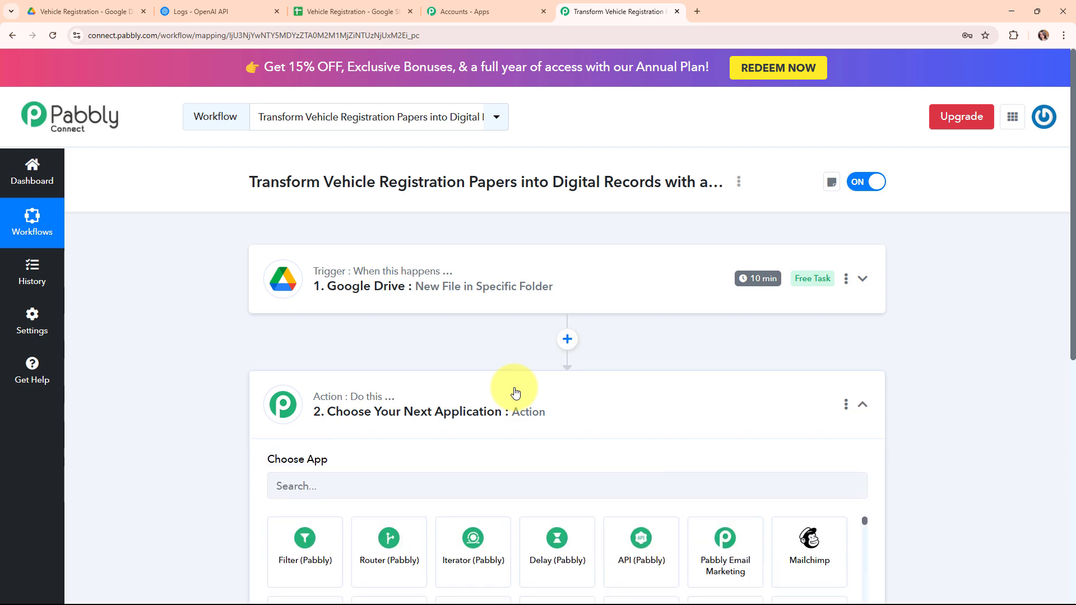
left_click(449, 280)
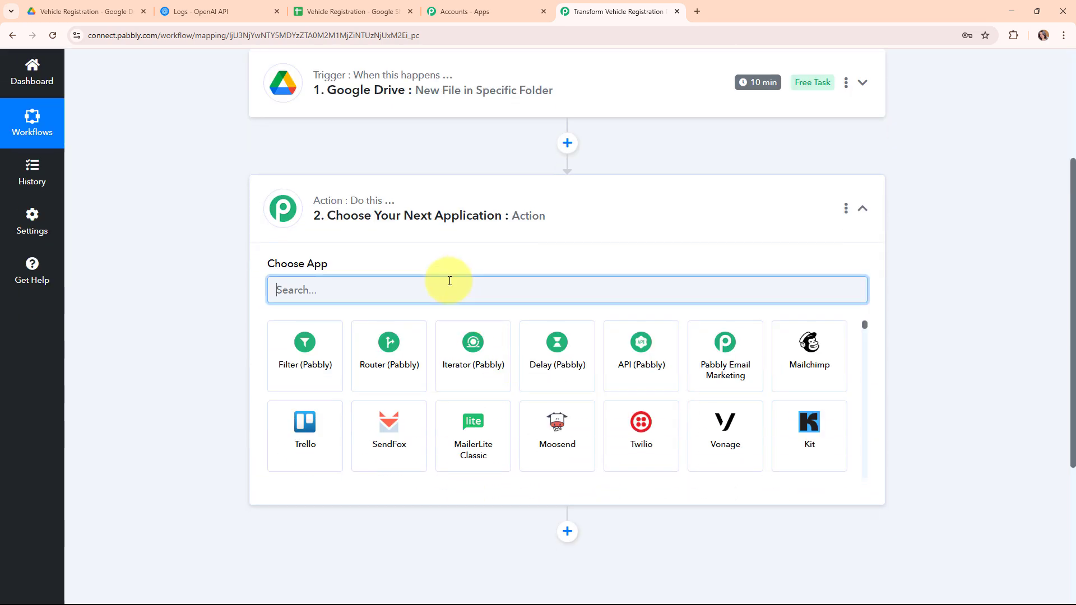
type("open")
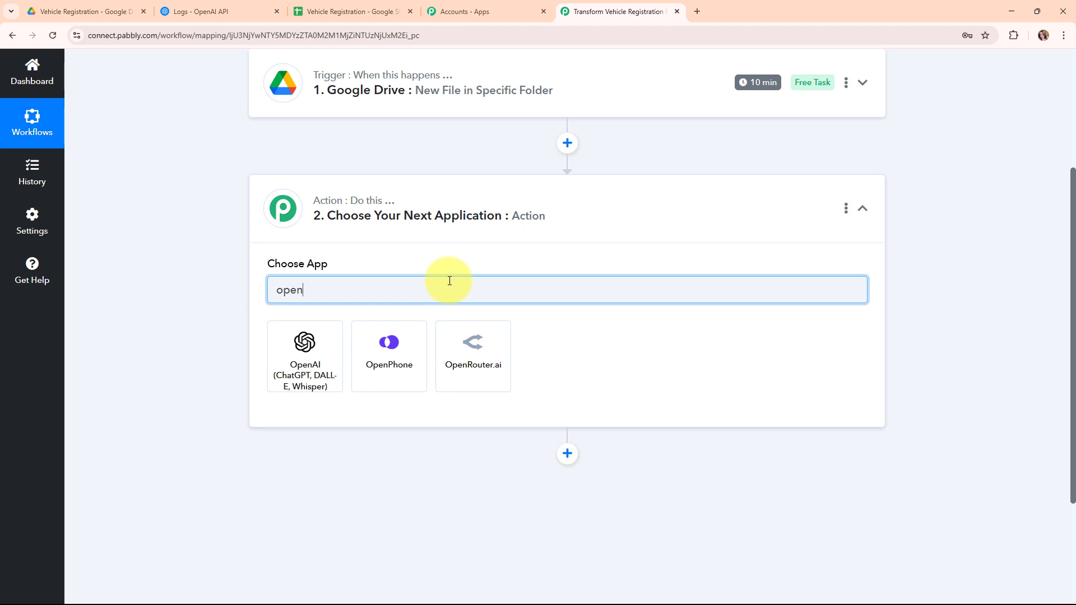
left_click(314, 383)
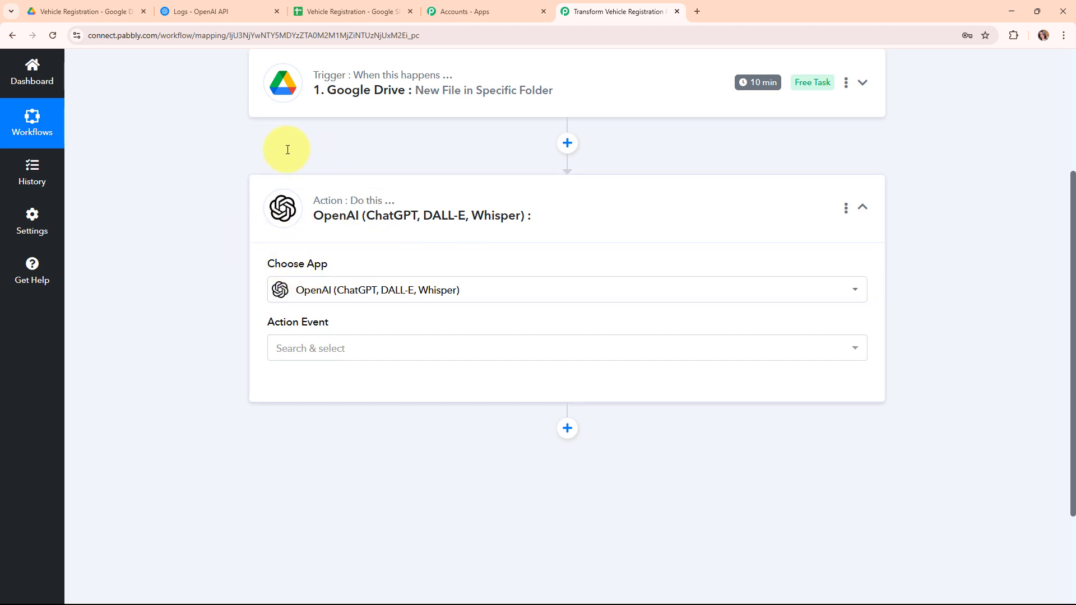
left_click(369, 349)
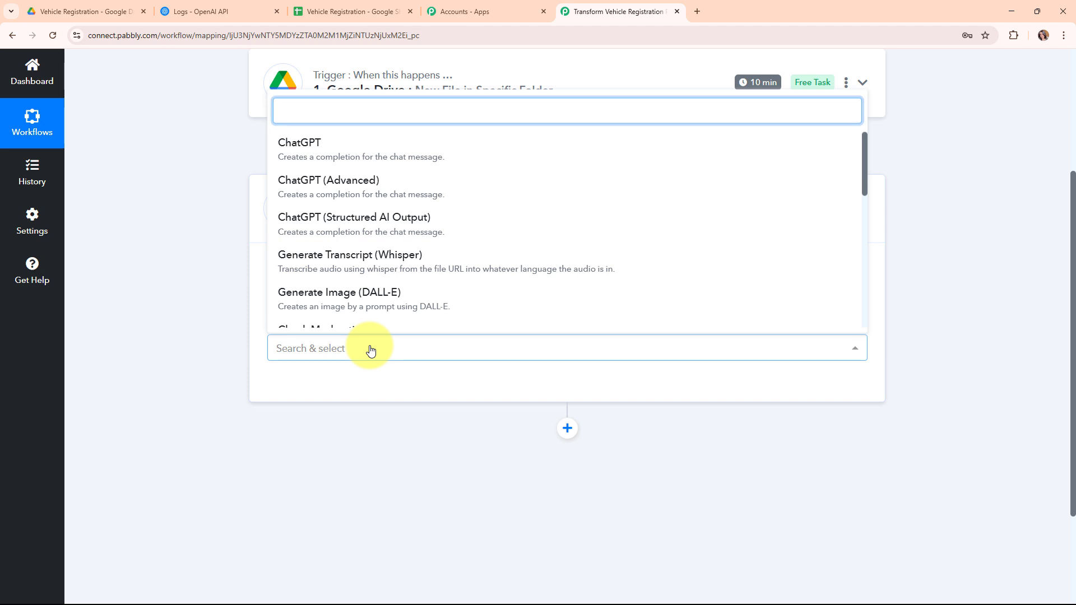
scroll(345, 253, "down", 8)
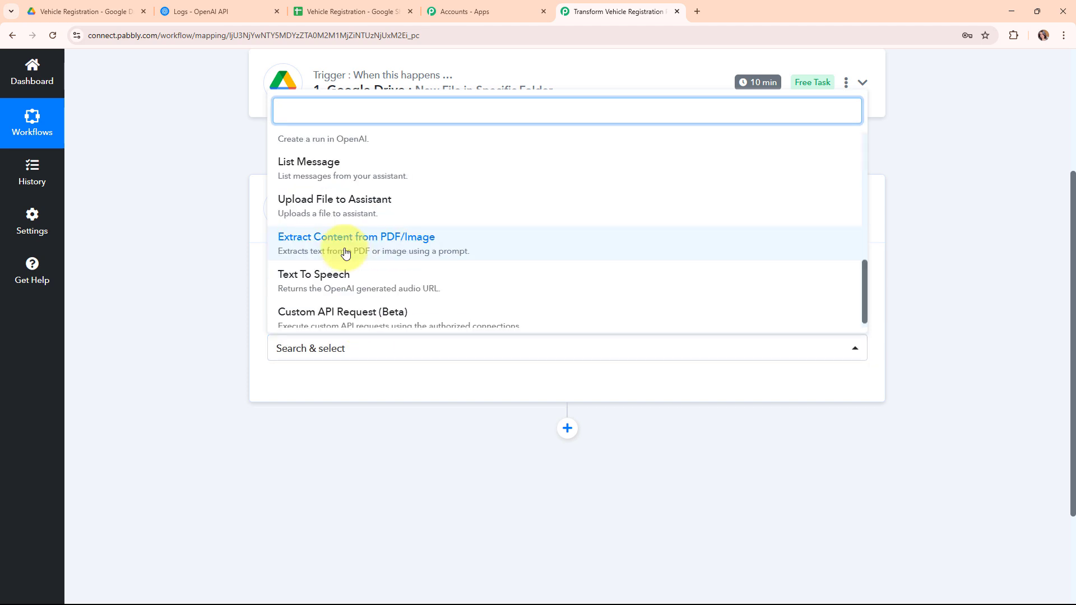
left_click(345, 253)
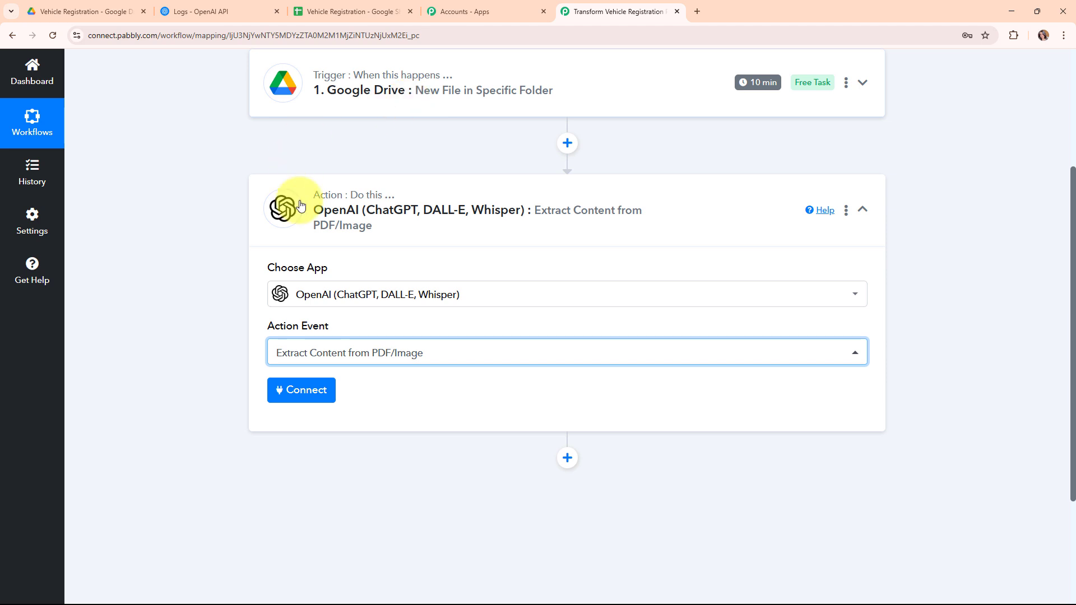
- Start a new OpenAI connection, review its Token instructions, and go to the OpenAI Platform logs
left_click(284, 385)
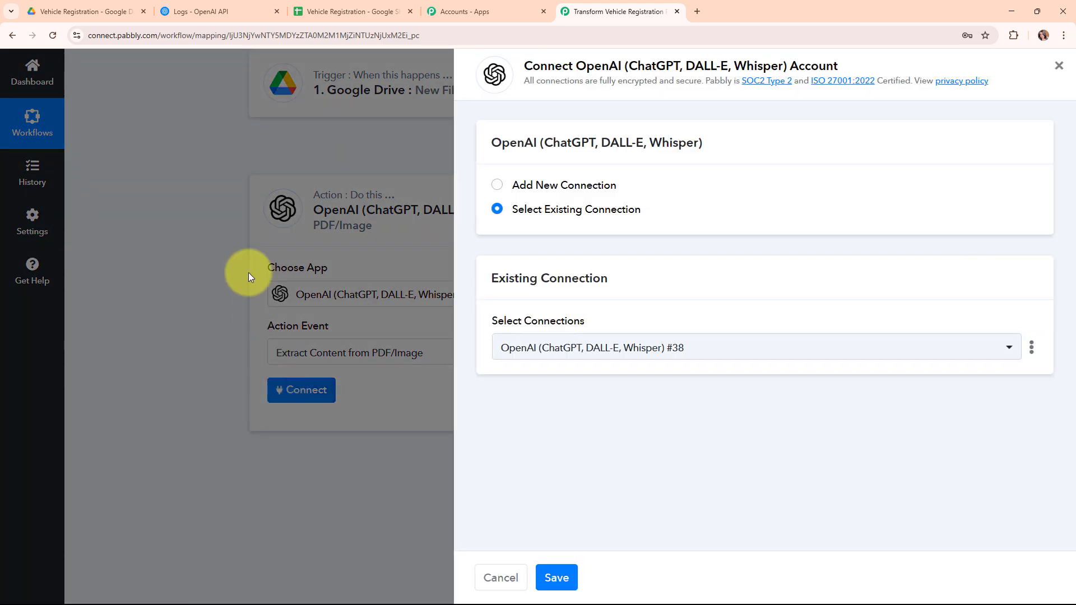
left_click(496, 186)
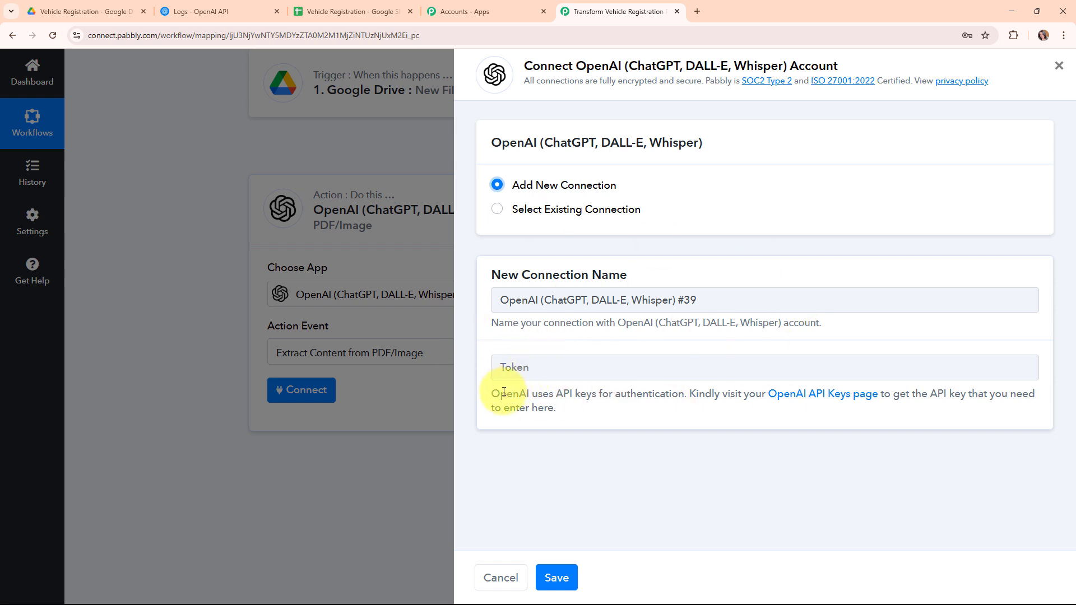
left_click_drag(492, 392, 605, 412)
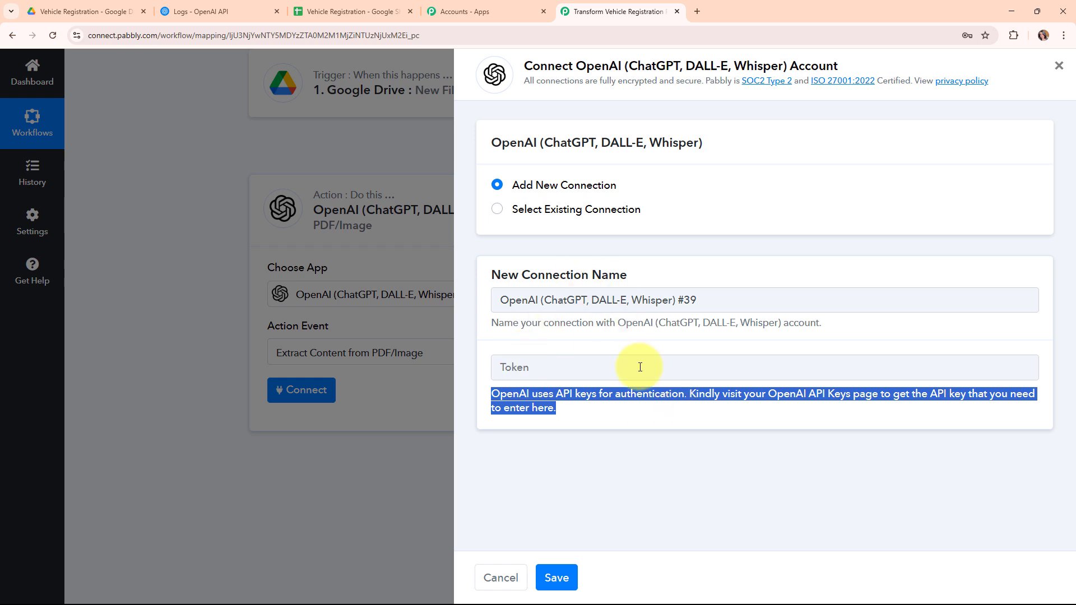
left_click(175, 11)
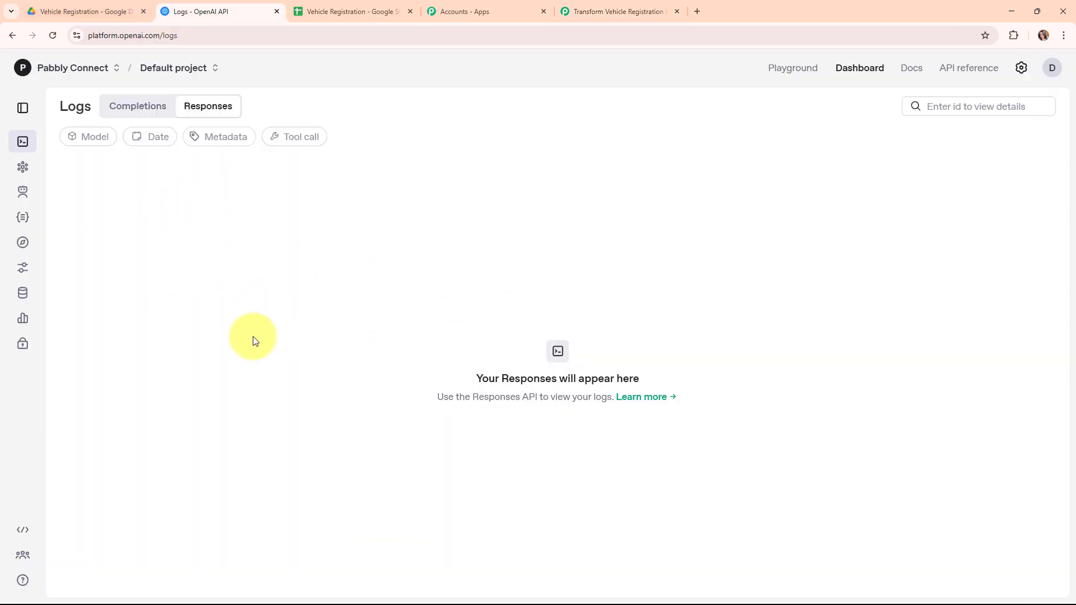
- Create an OpenAI secret key named 'extraction' in the Default project and copy it
left_click(22, 344)
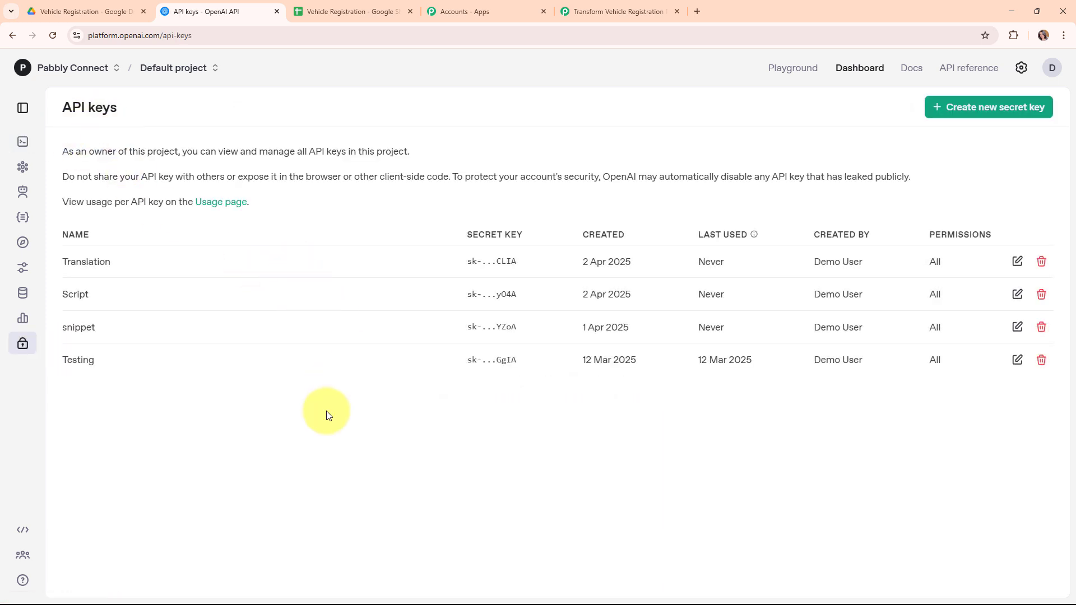
left_click(1004, 115)
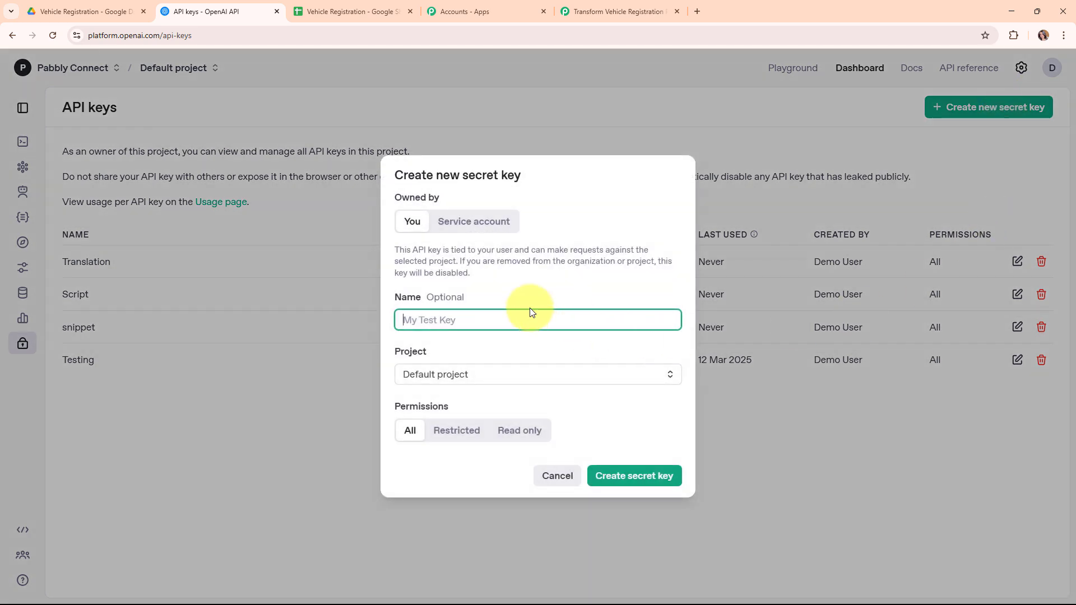
type("extraction")
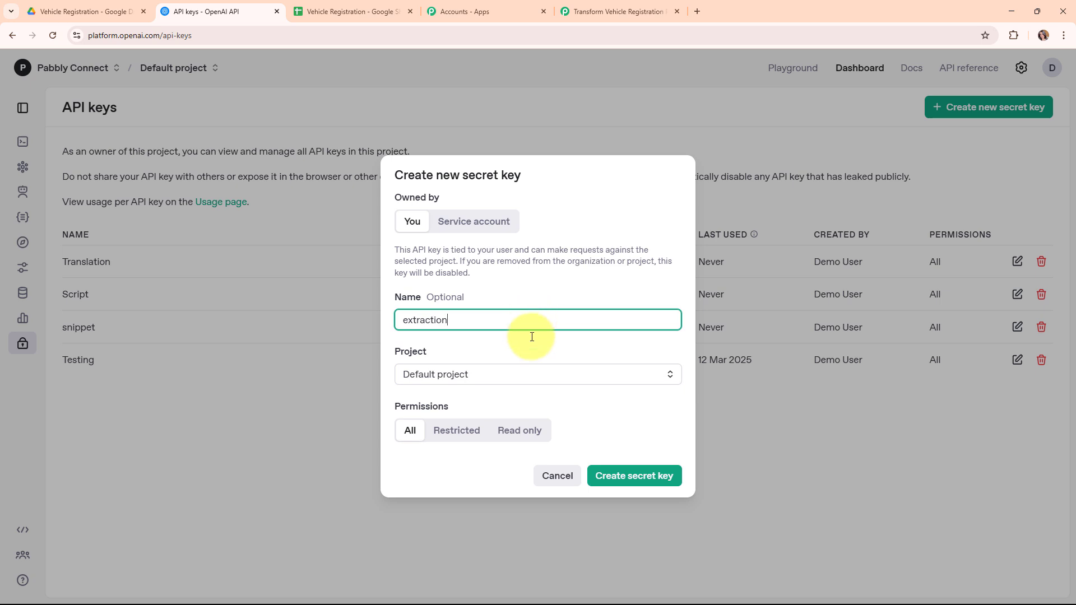
left_click(536, 377)
left_click(532, 412)
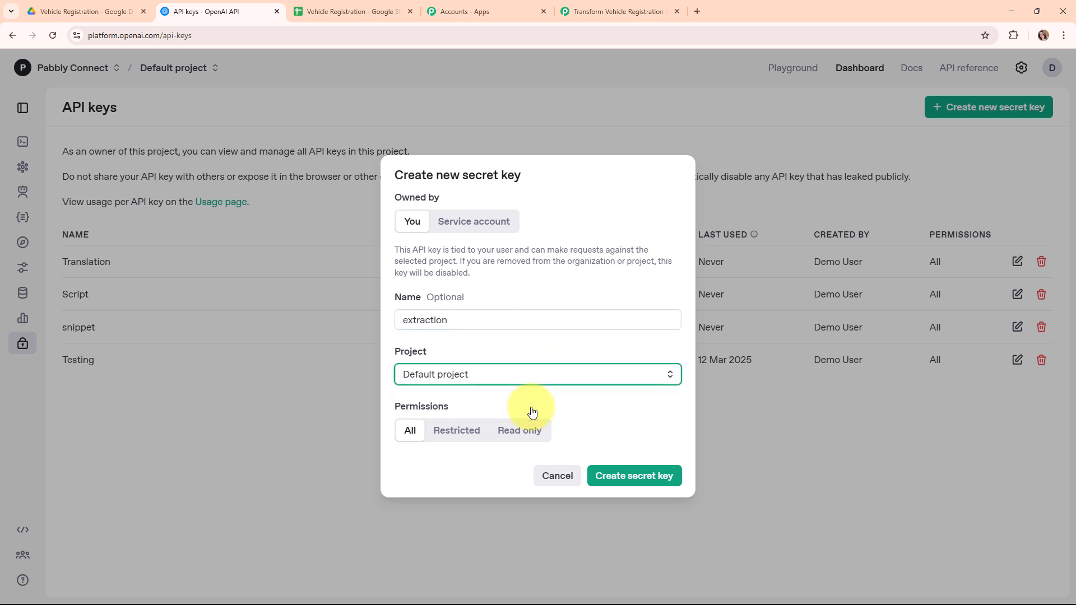
left_click(653, 479)
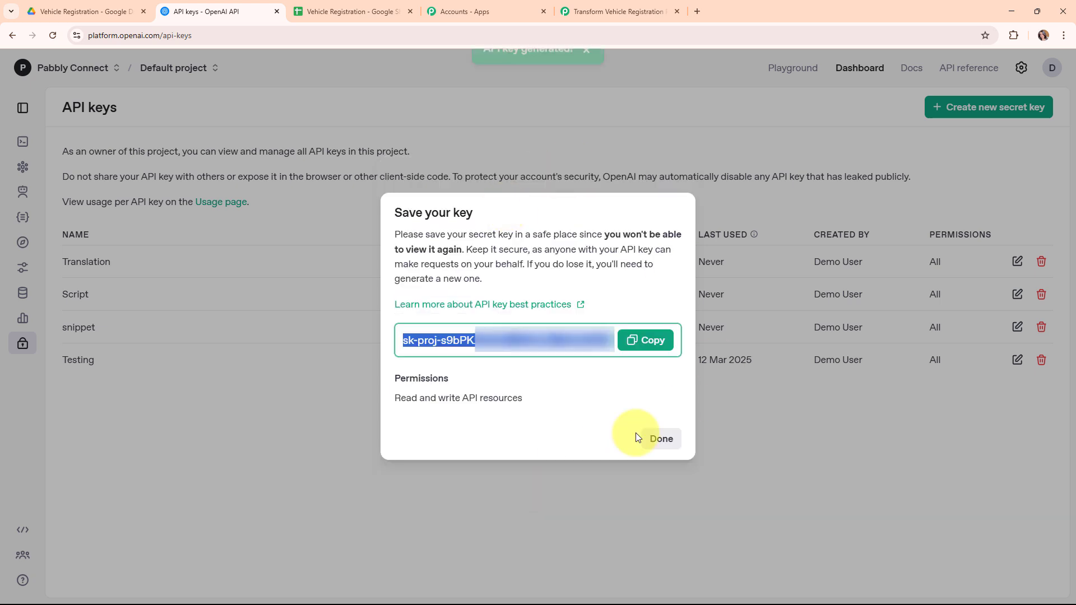
left_click(646, 340)
left_click(661, 439)
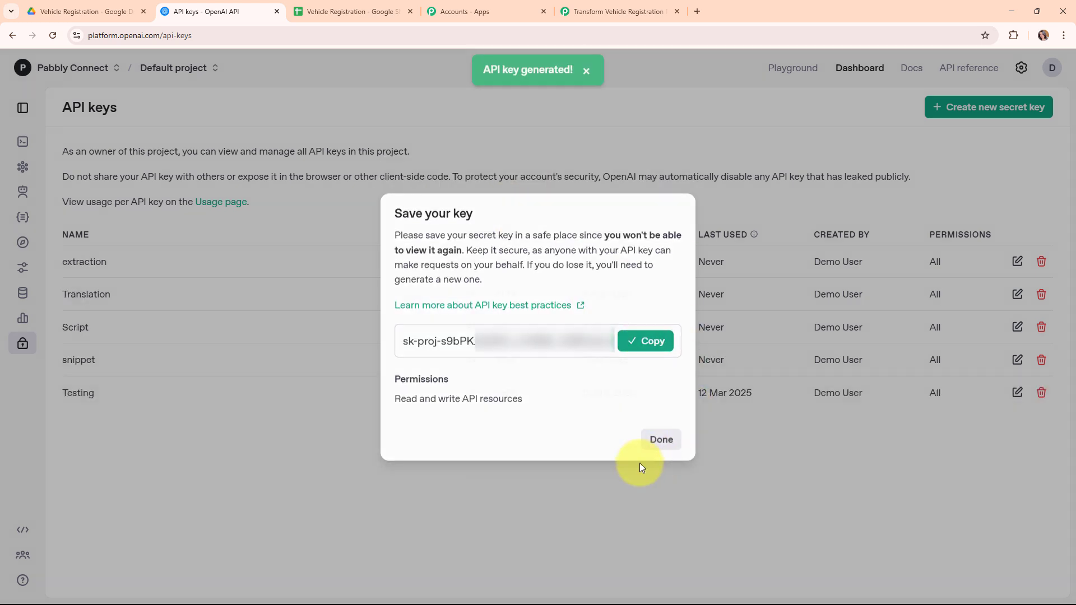
left_click(613, 11)
- Paste the OpenAI API key into the Token field and save the connection
right_click(558, 365)
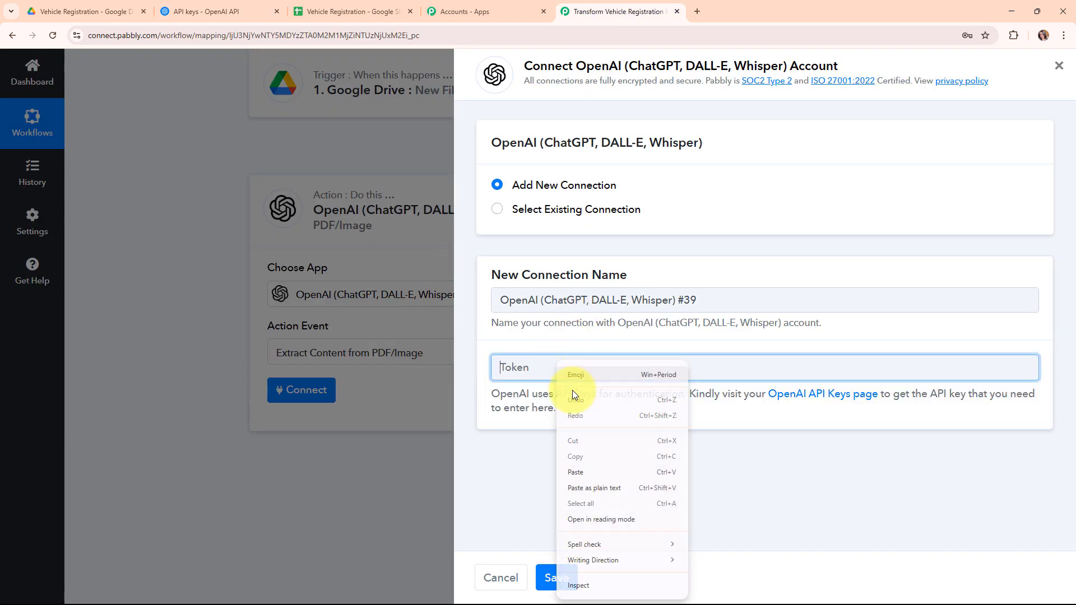
left_click(606, 475)
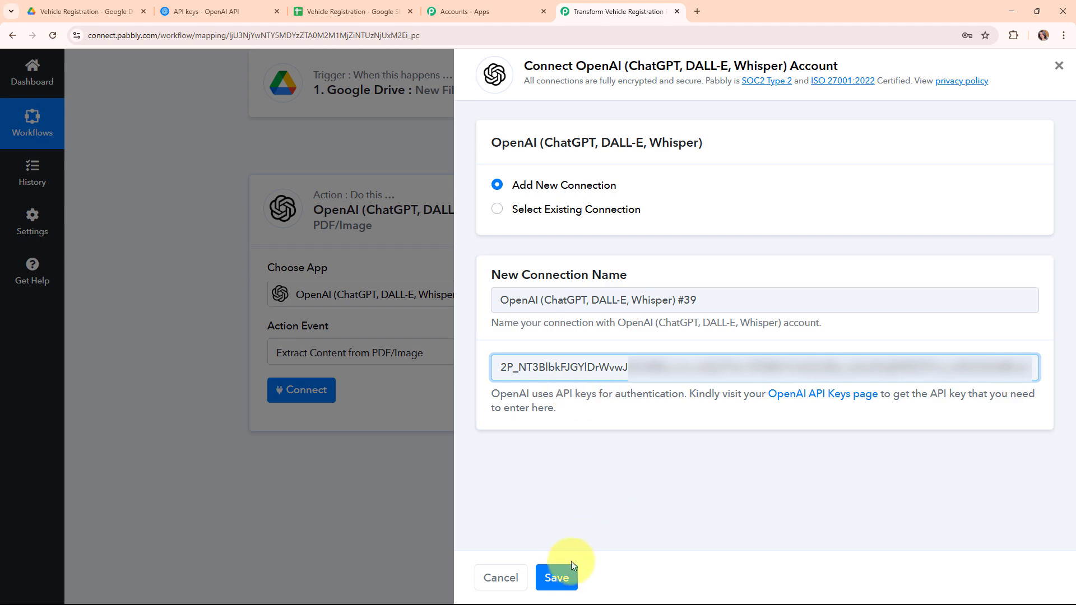
left_click(568, 580)
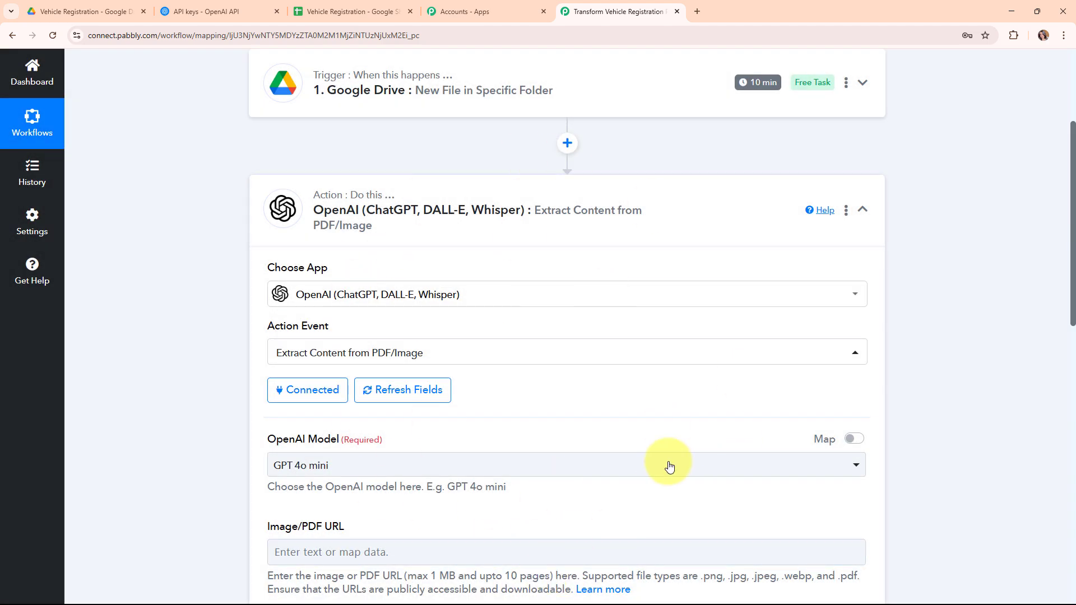
- Keep GPT 4o mini as the OpenAI model for the extraction step
scroll(583, 379, "down", 5)
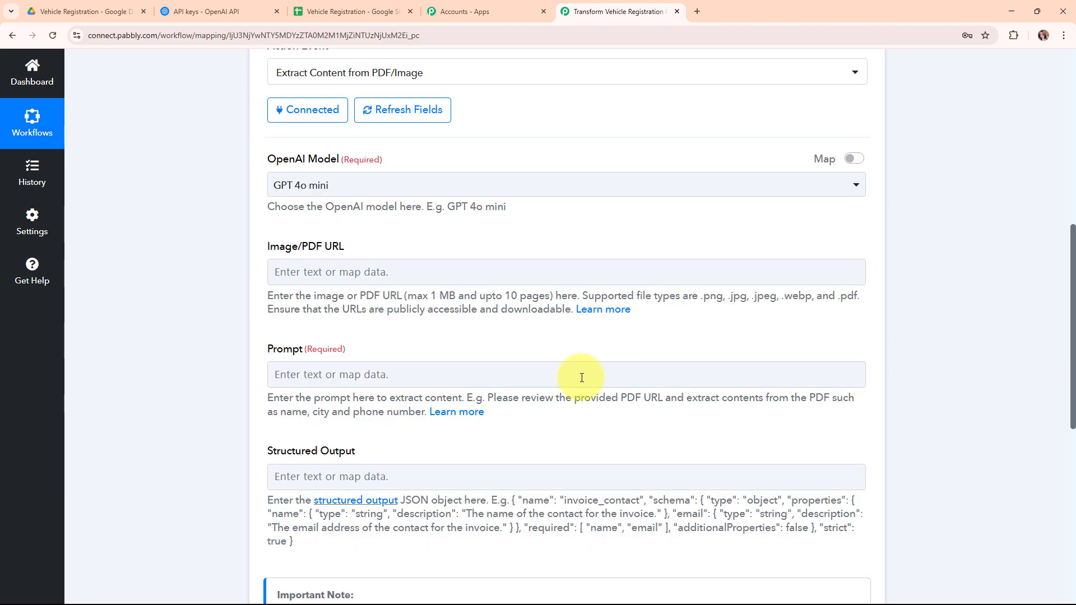
left_click_drag(257, 159, 379, 163)
left_click(426, 220)
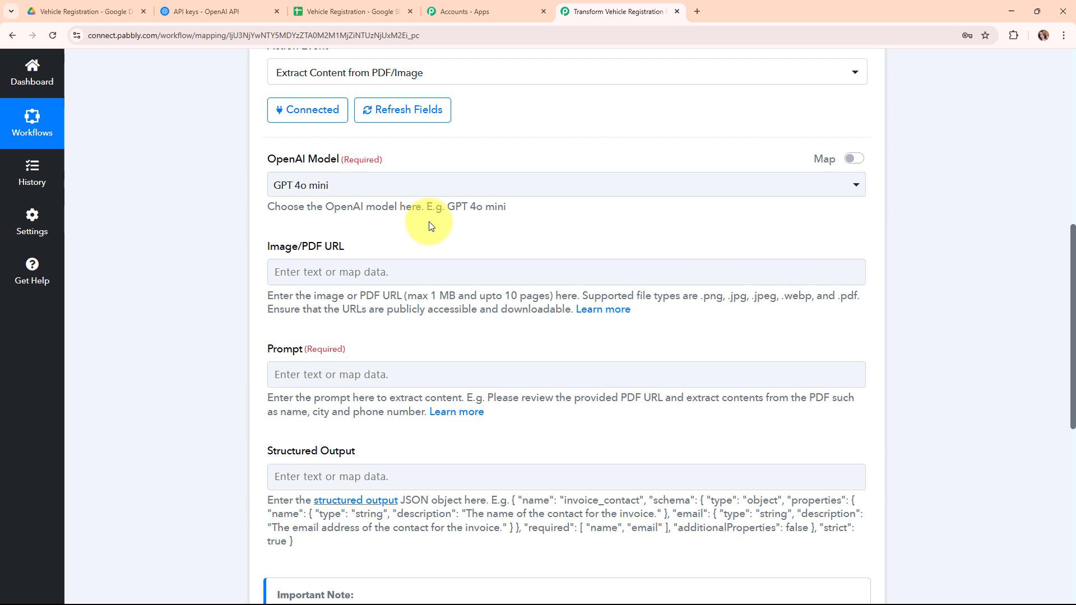
left_click(558, 187)
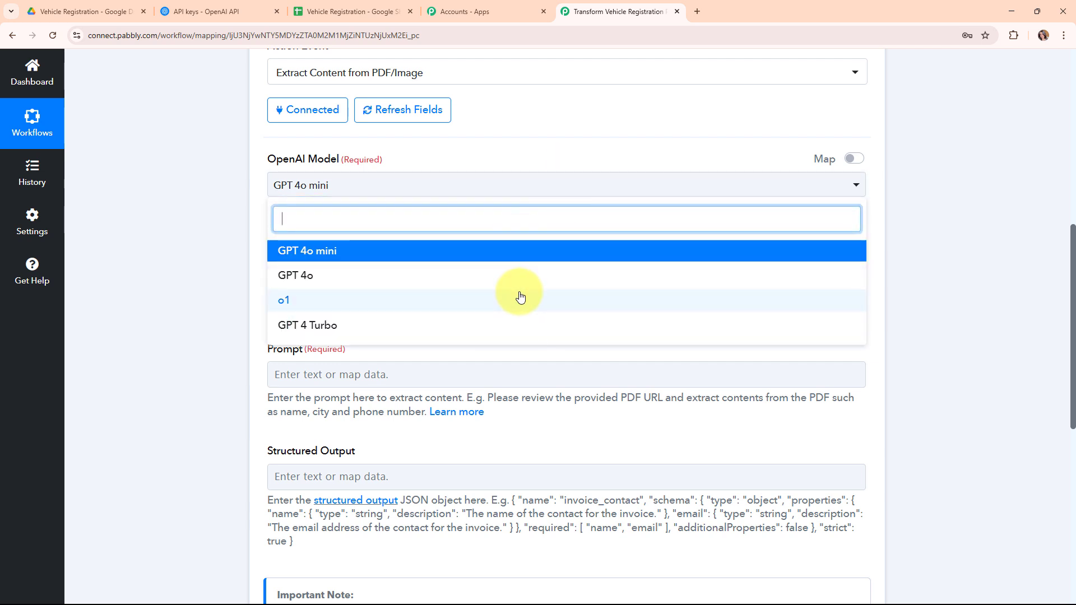
left_click(481, 253)
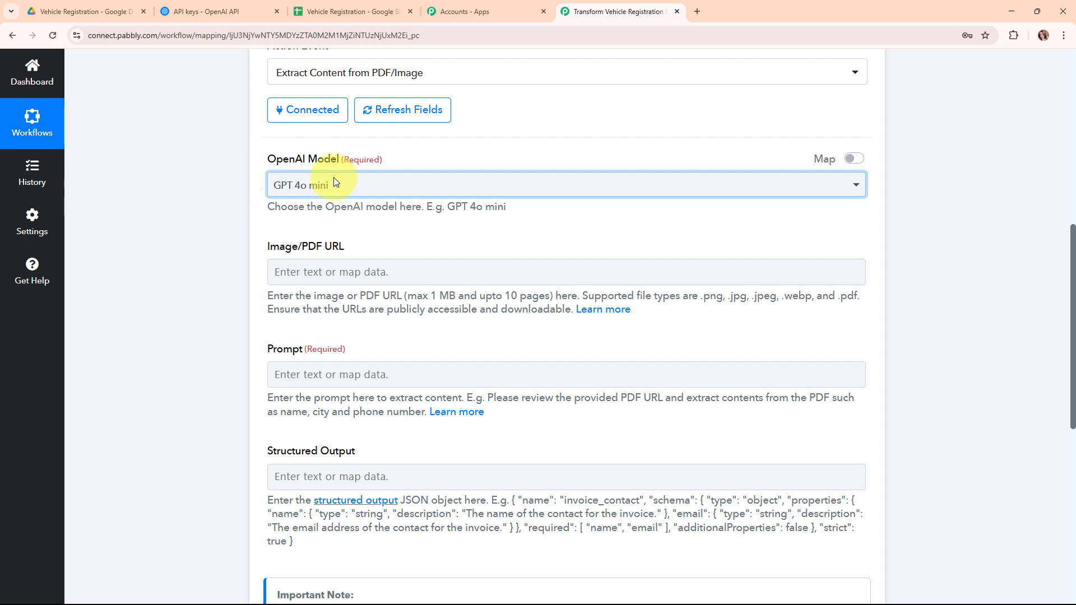
scroll(650, 237, "down", 1)
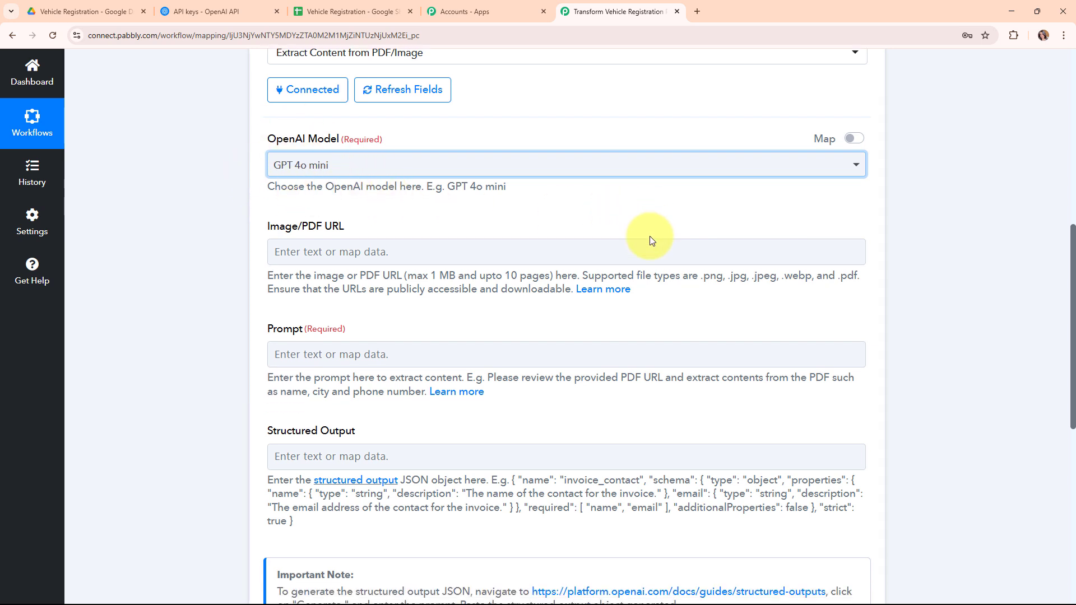
left_click(269, 193)
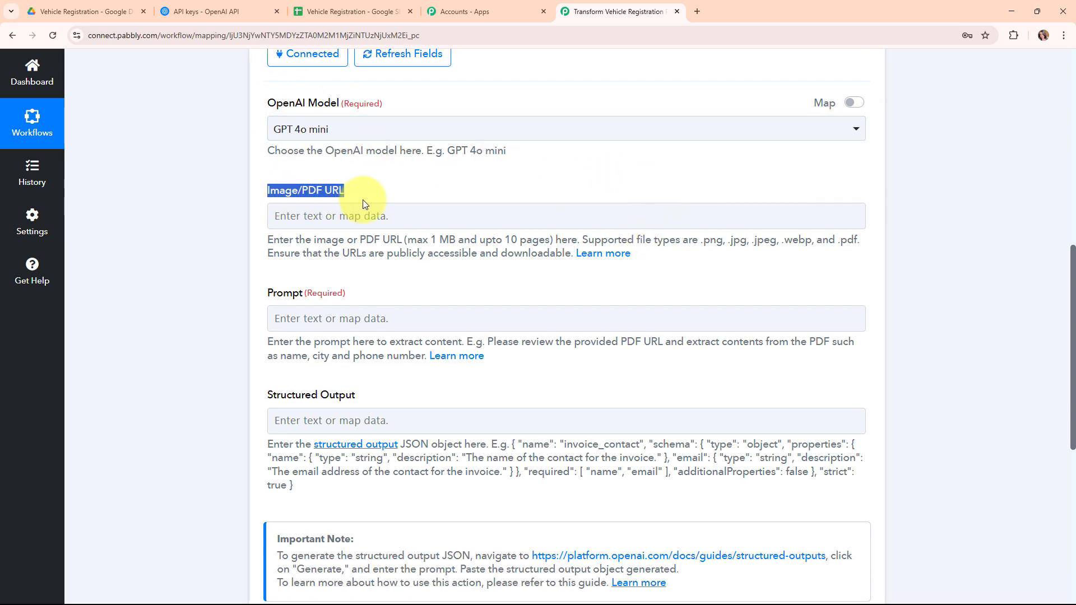
- Map the Google Drive trigger's WebContentLink into the Image/PDF URL field
left_click(395, 280)
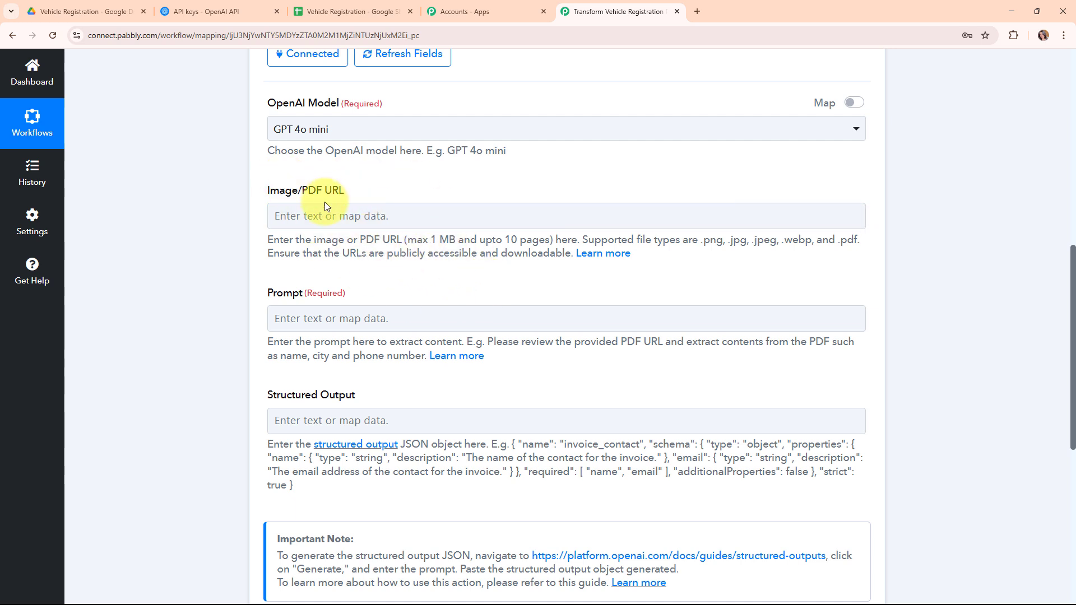
left_click(287, 217)
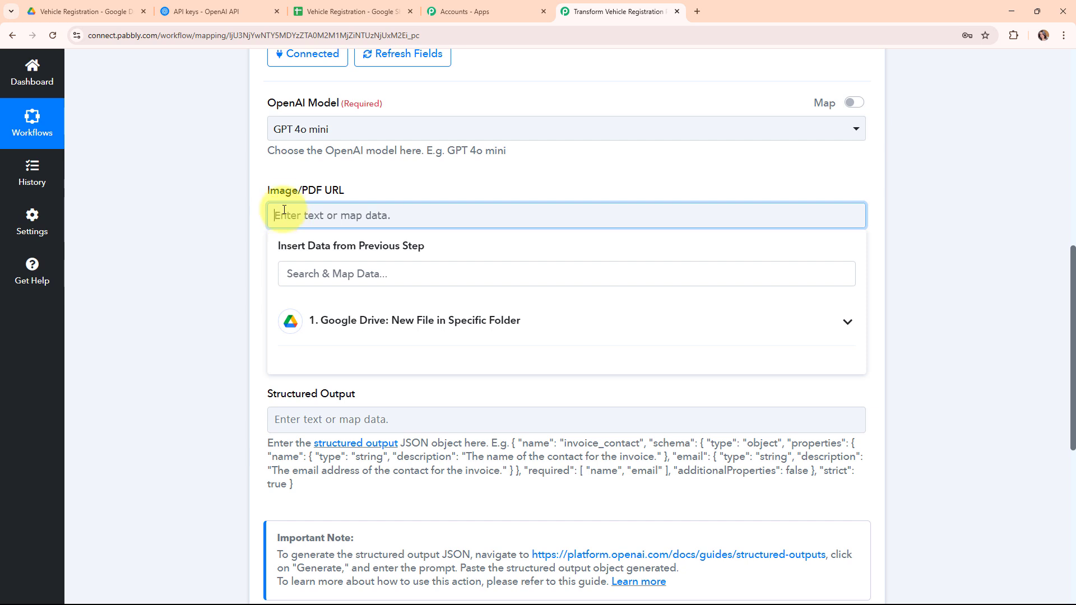
left_click(552, 334)
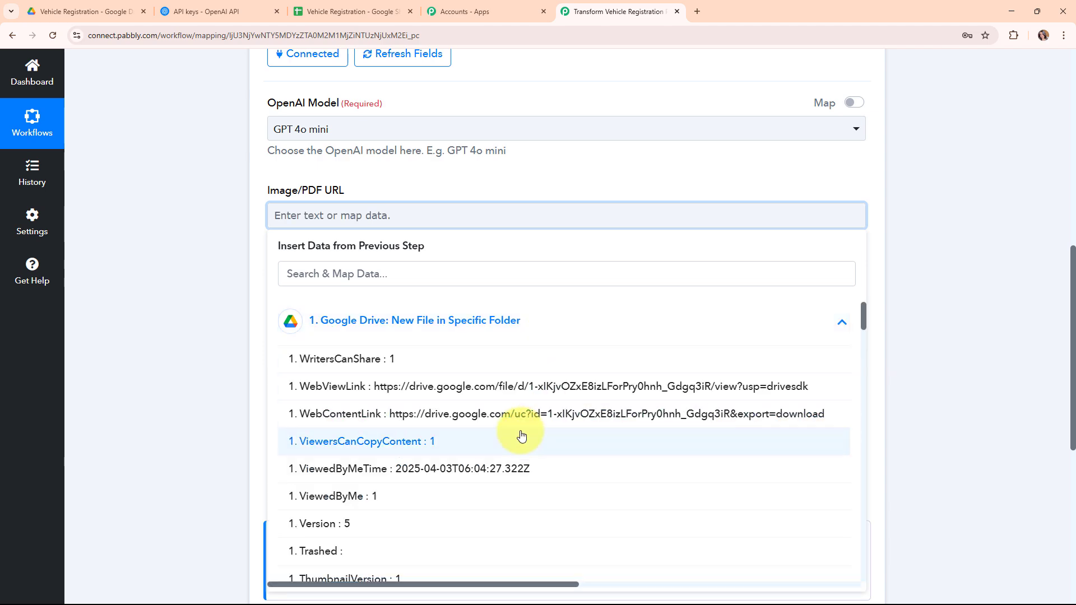
left_click(483, 415)
left_click(253, 281)
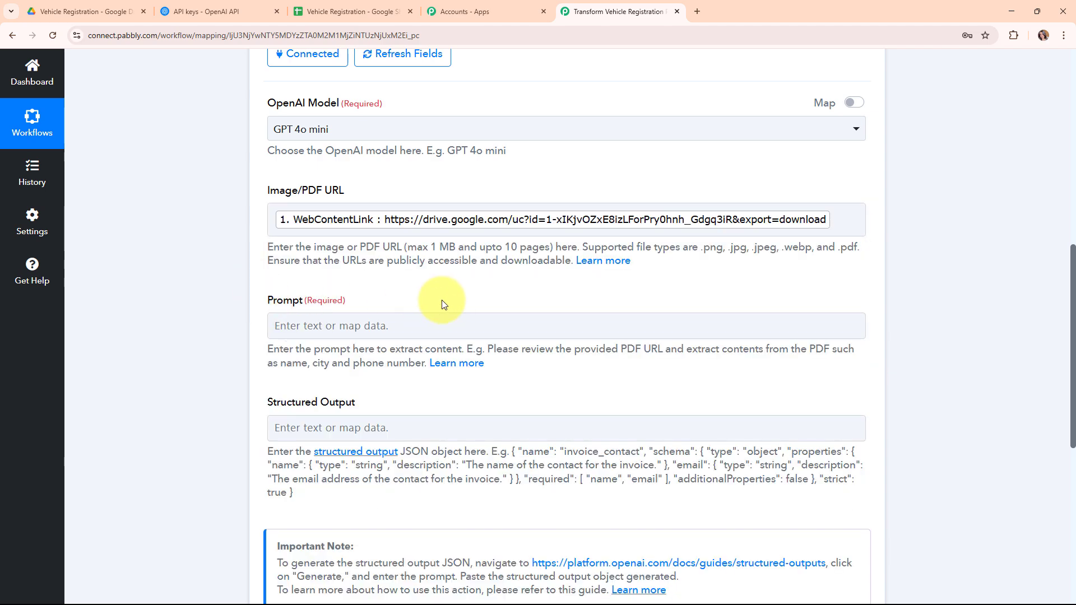
scroll(437, 296, "down", 2)
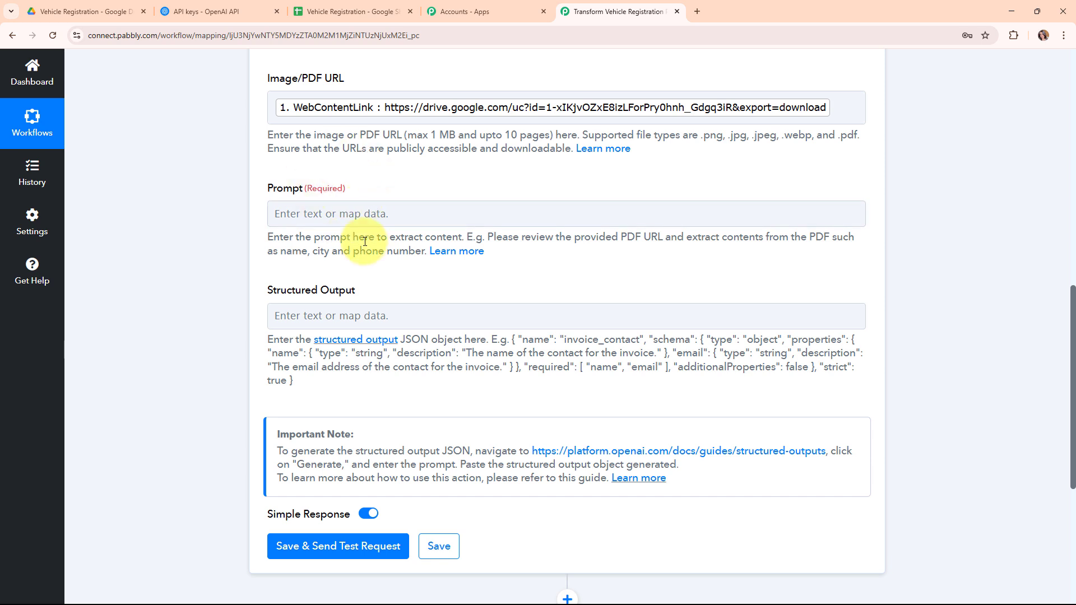
left_click(353, 215)
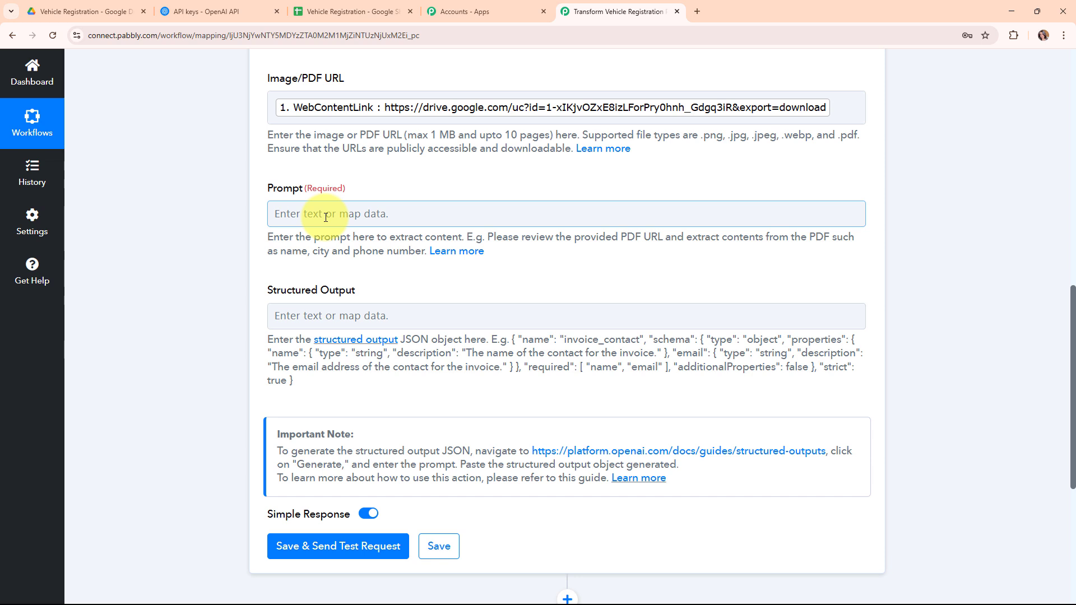
- Write a prompt extracting Reg Number, Date, Owner Name and Validity from the Vehicle Registration Card
left_click(326, 217)
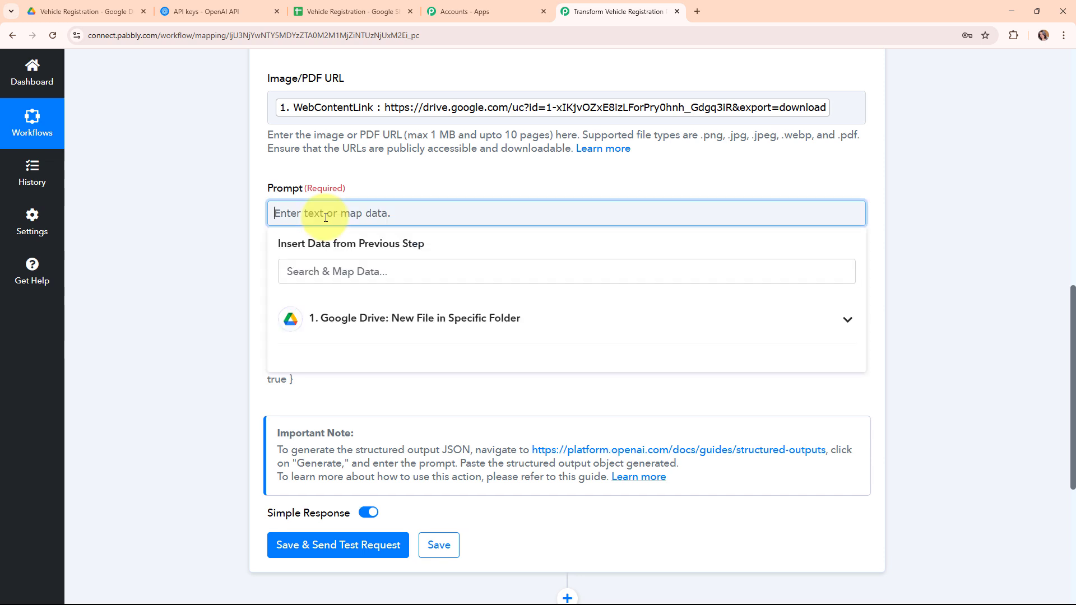
type("I want to extract details from Veh")
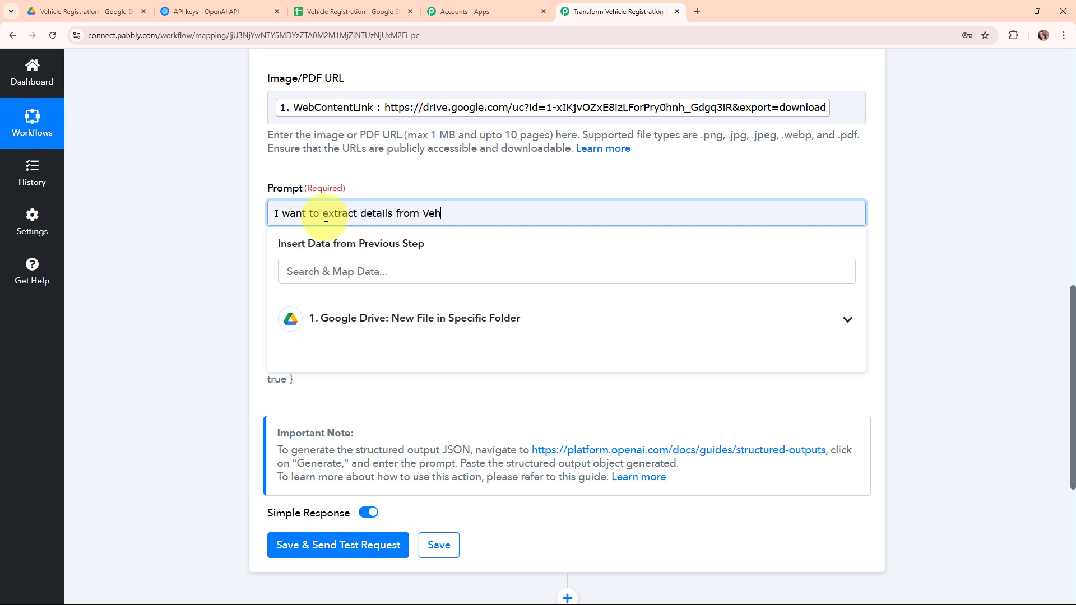
type("icle Registration Card Such as R")
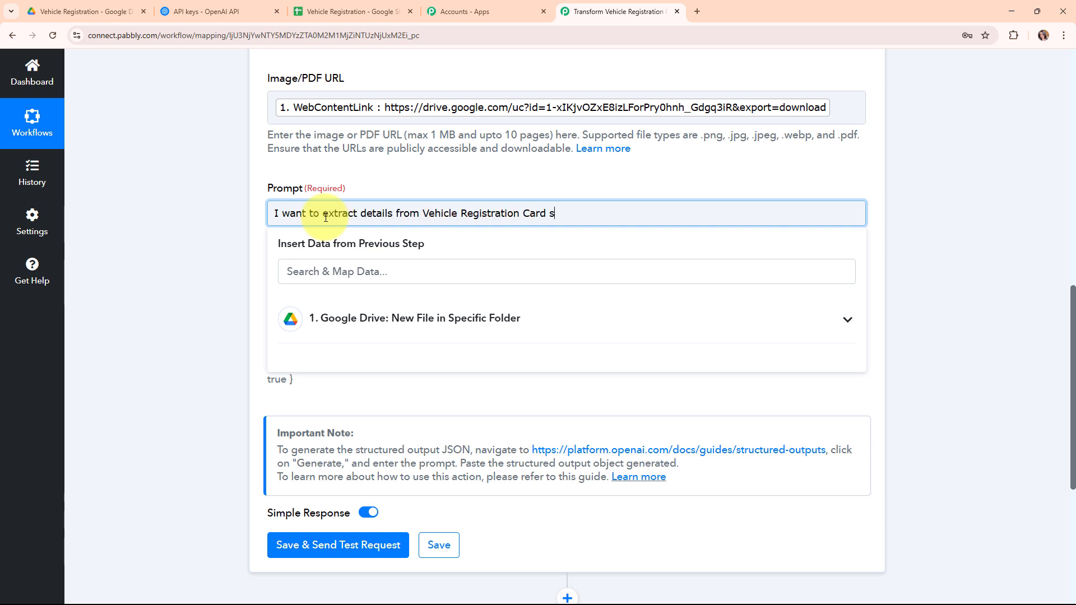
type("eg Number, Date, Owner Name, V")
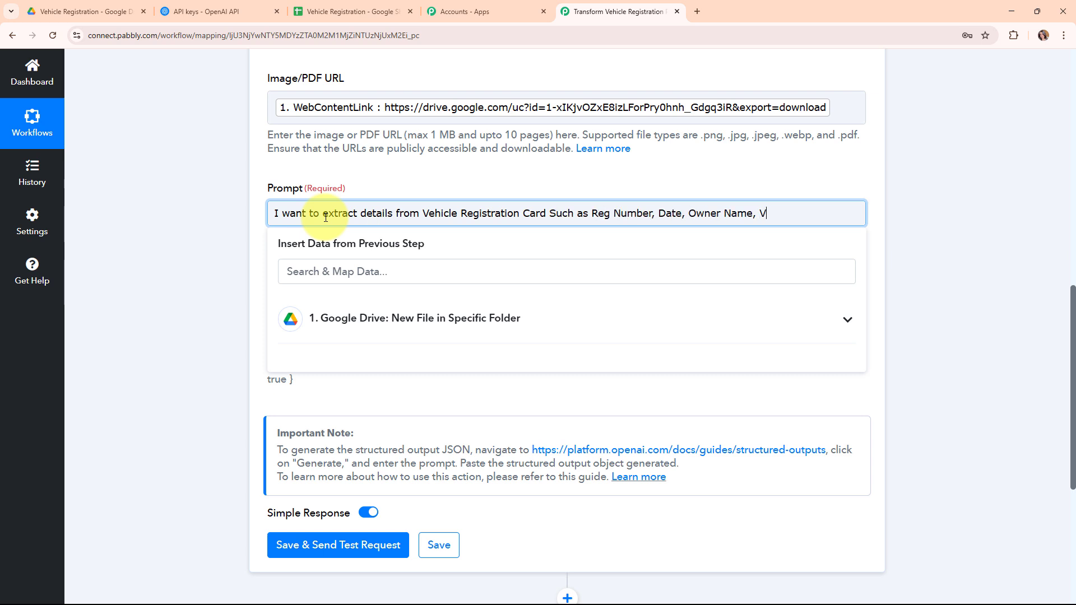
type("alidity etc.")
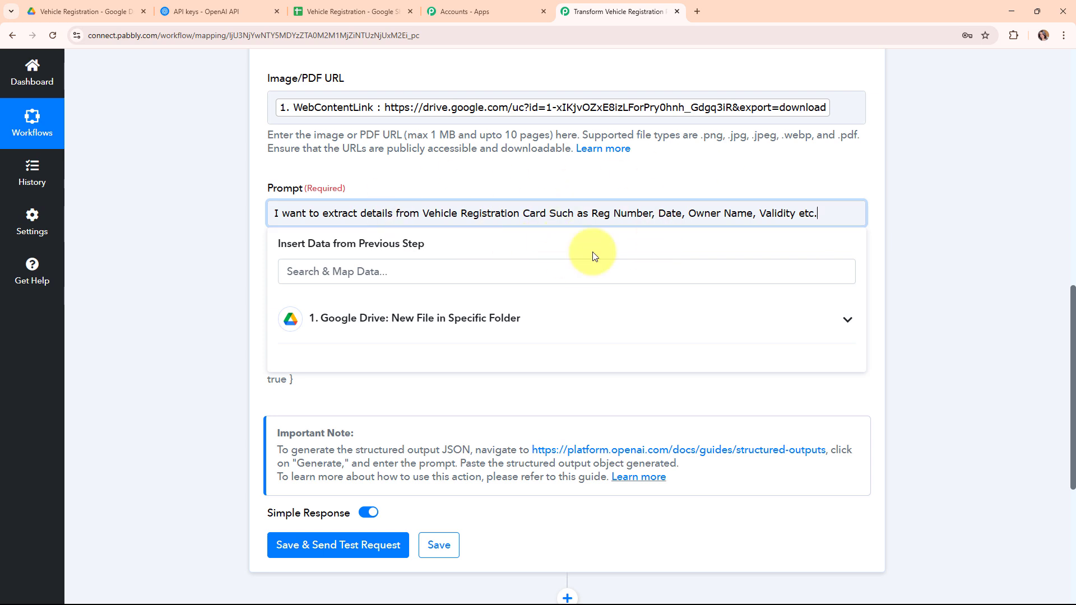
left_click_drag(827, 213, 241, 212)
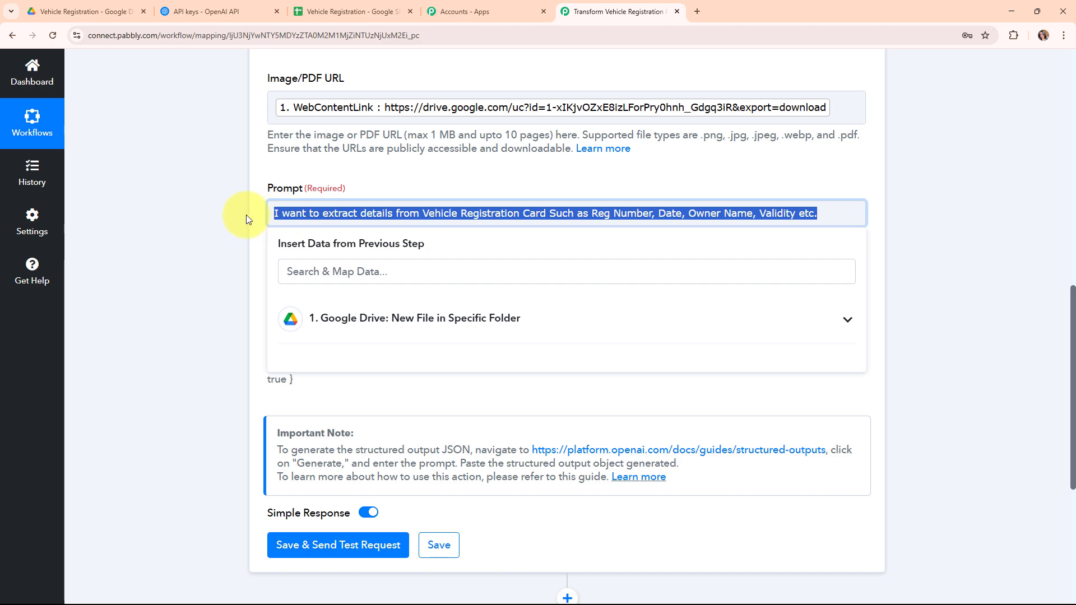
left_click(435, 213)
left_click(284, 151)
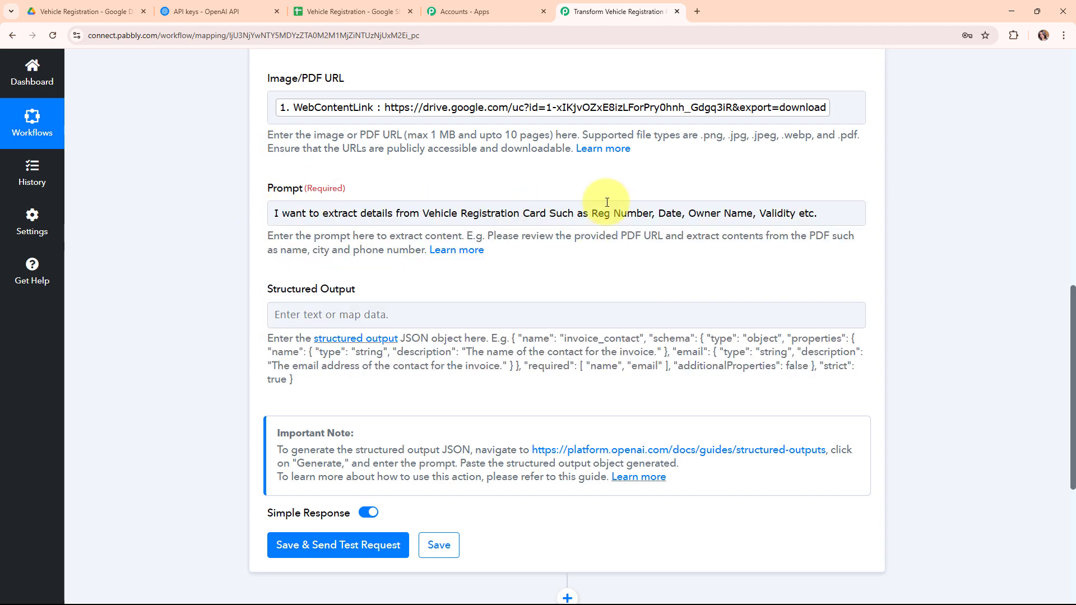
scroll(446, 270, "down", 2)
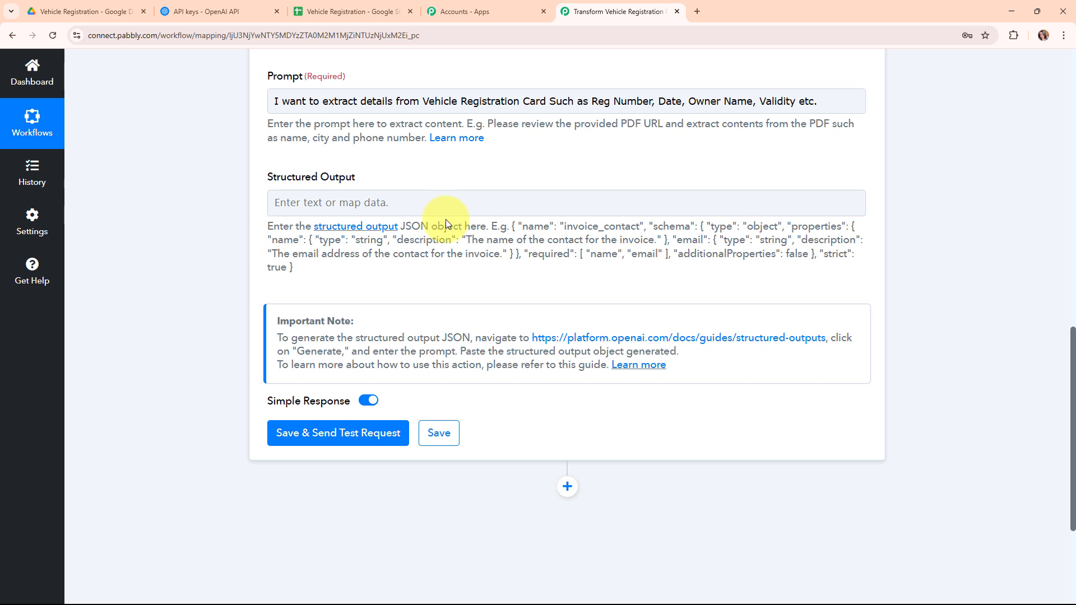
- Leave the Structured Output field empty by closing its Insert Data list
left_click(355, 209)
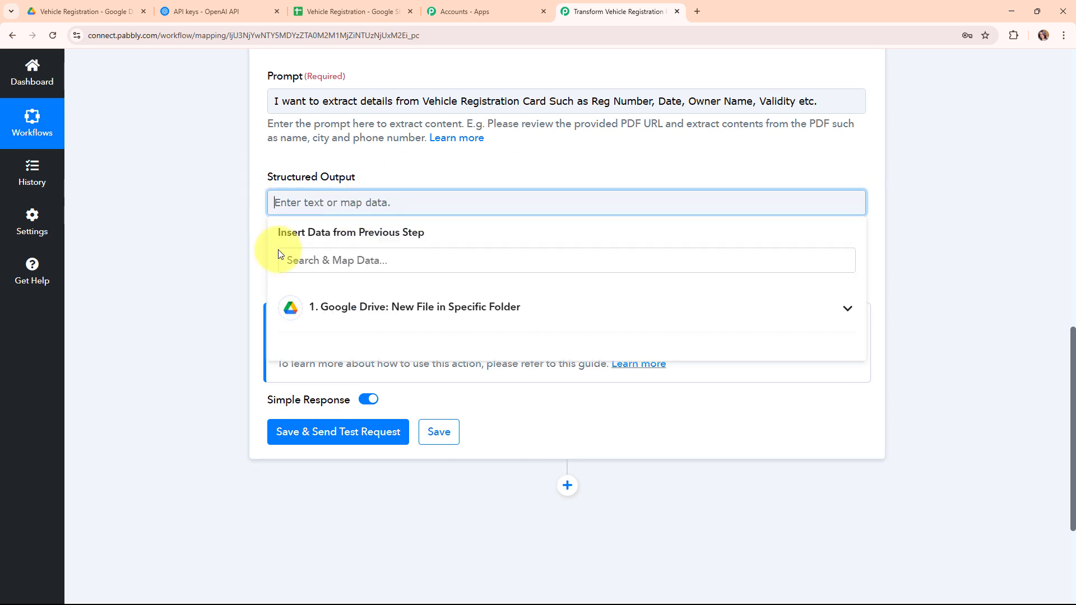
left_click(398, 182)
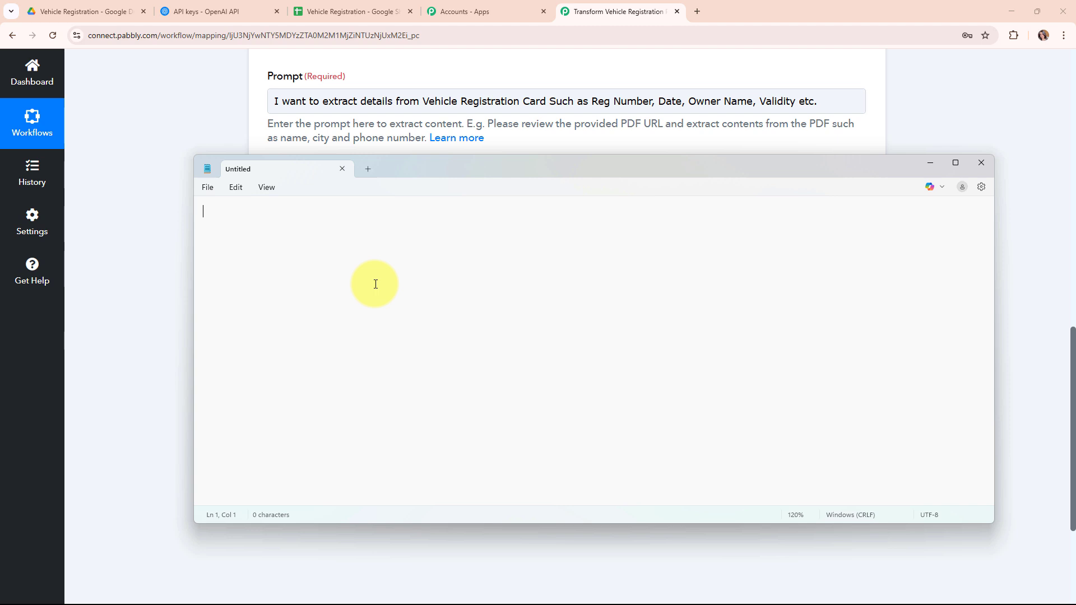
- Write the field list in Notepad, starting with Reg Number as Text giving the Registration Number
type("Reg Number")
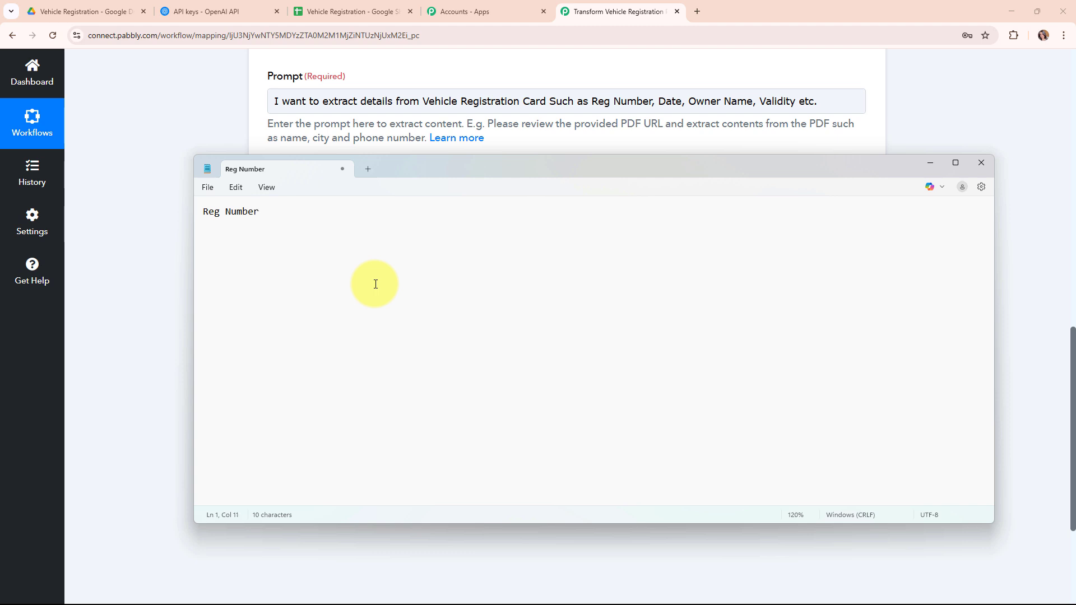
key("Return")
type("Type of Text ")
type("Give me ")
type("the Registration Number")
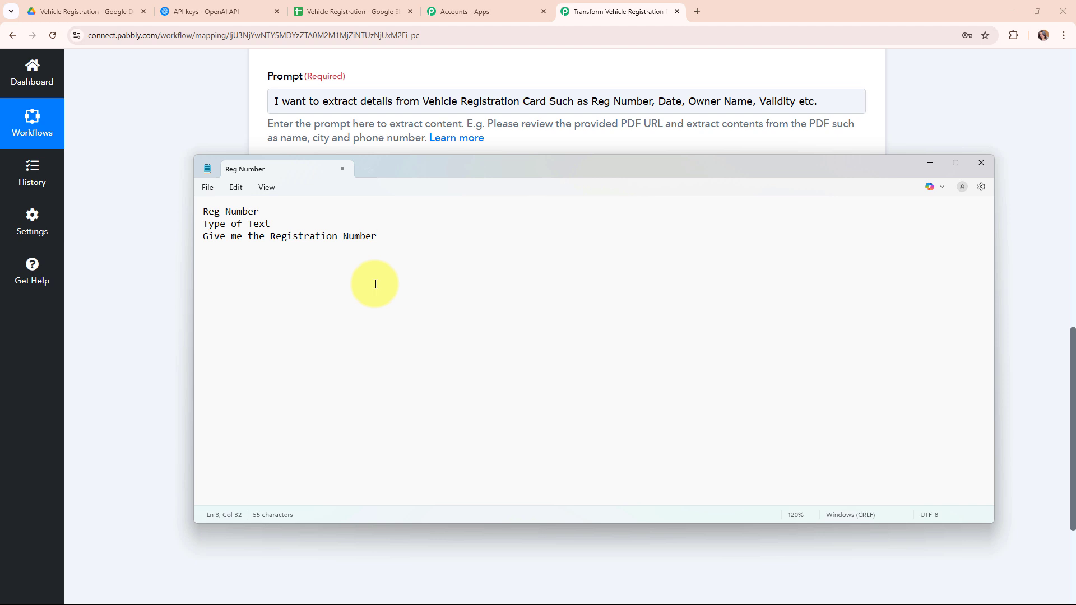
key("Return")
key("Return")
key("ctrl+v")
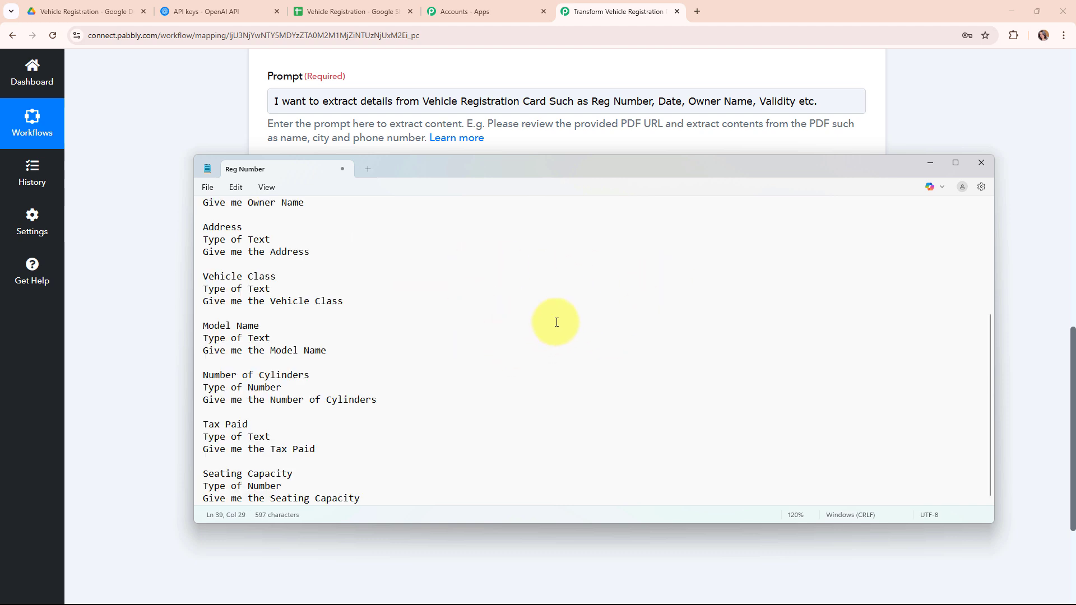
scroll(378, 312, "up", 5)
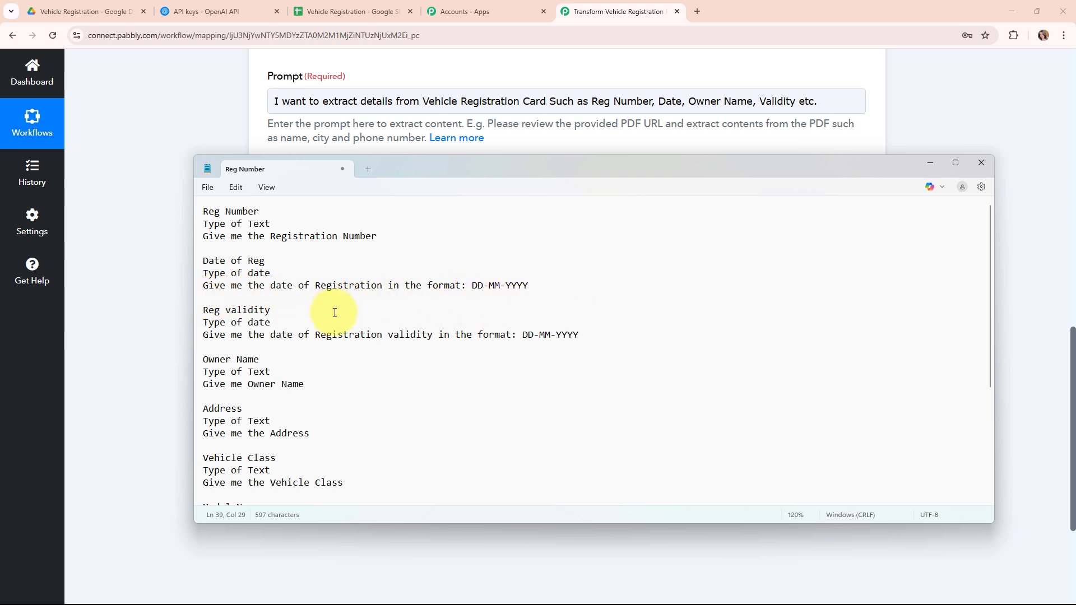
scroll(334, 312, "down", 3)
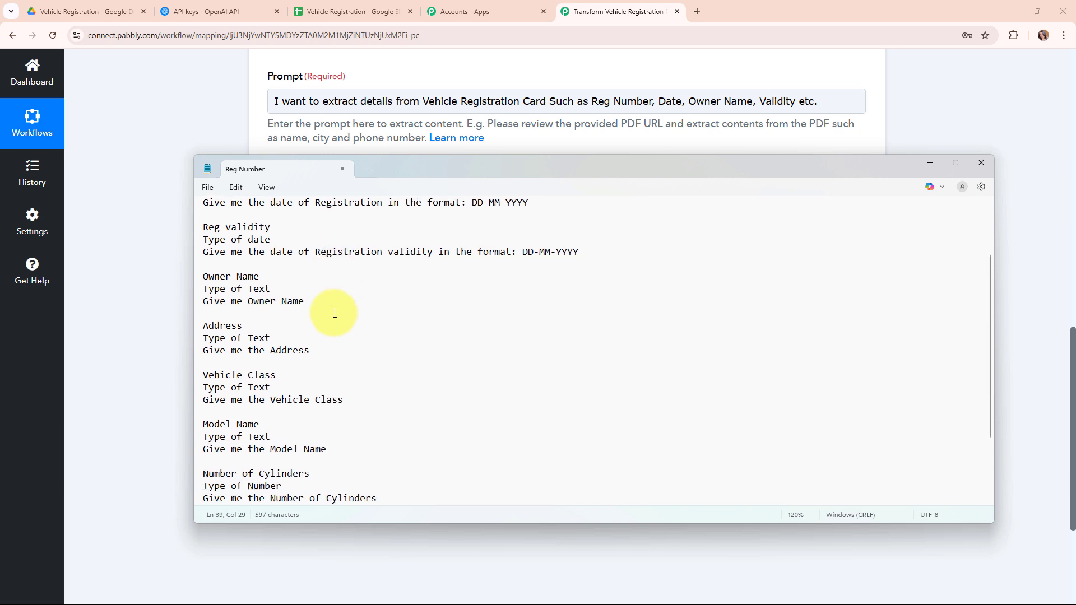
scroll(335, 313, "down", 2)
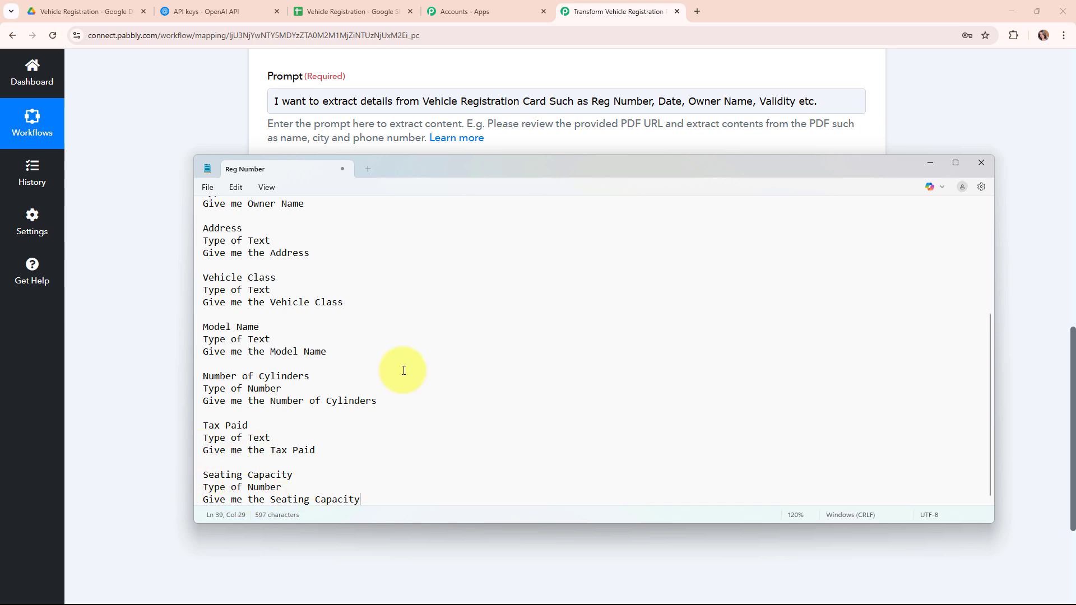
scroll(509, 354, "up", 5)
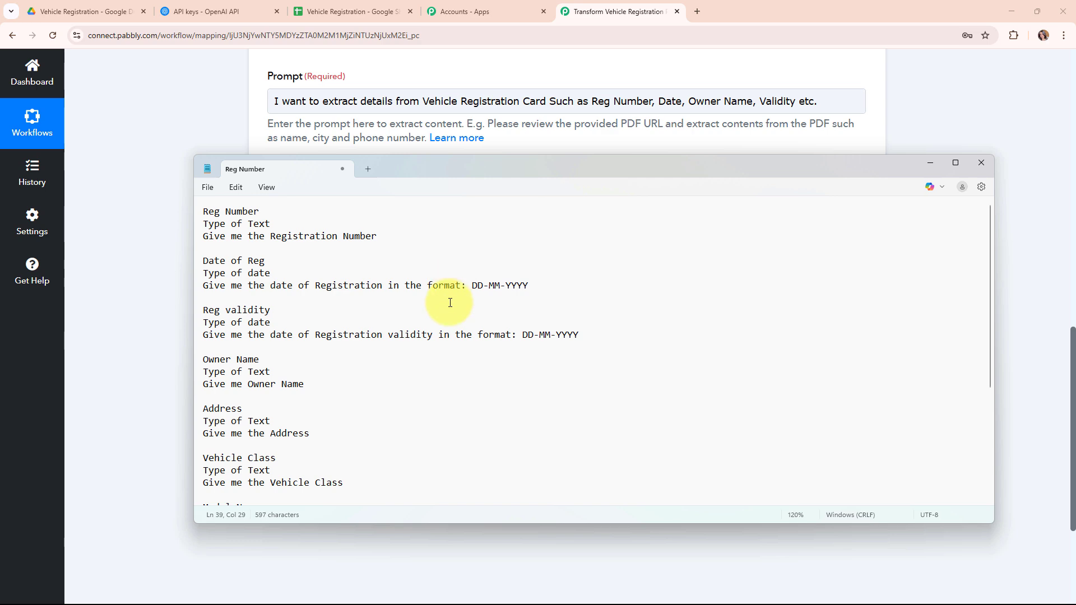
- Copy the whole field list and open OpenAI's Structured Outputs guide
key("ctrl+a")
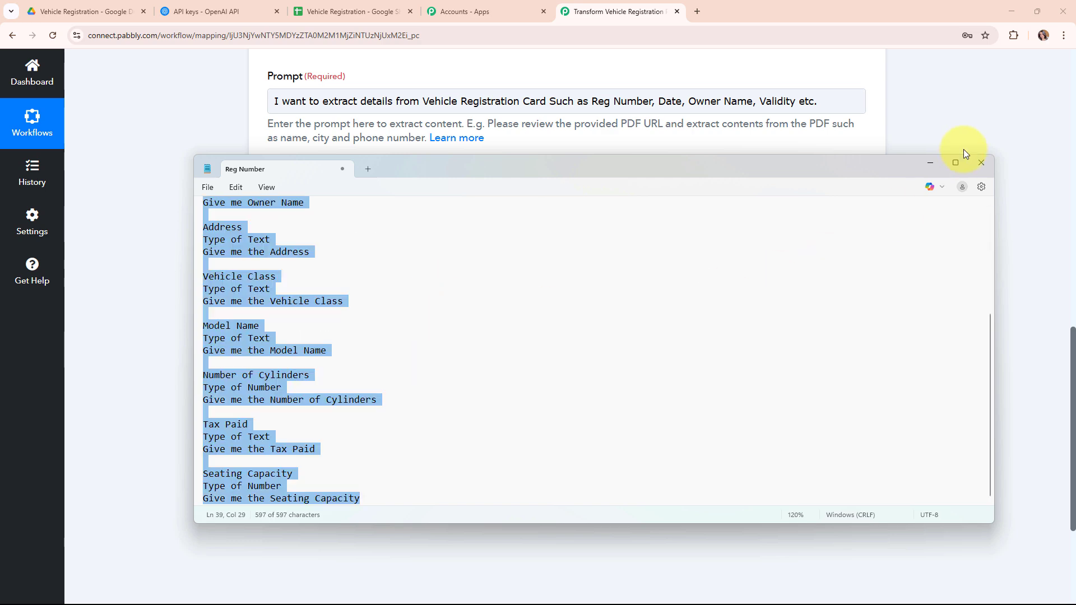
left_click(931, 161)
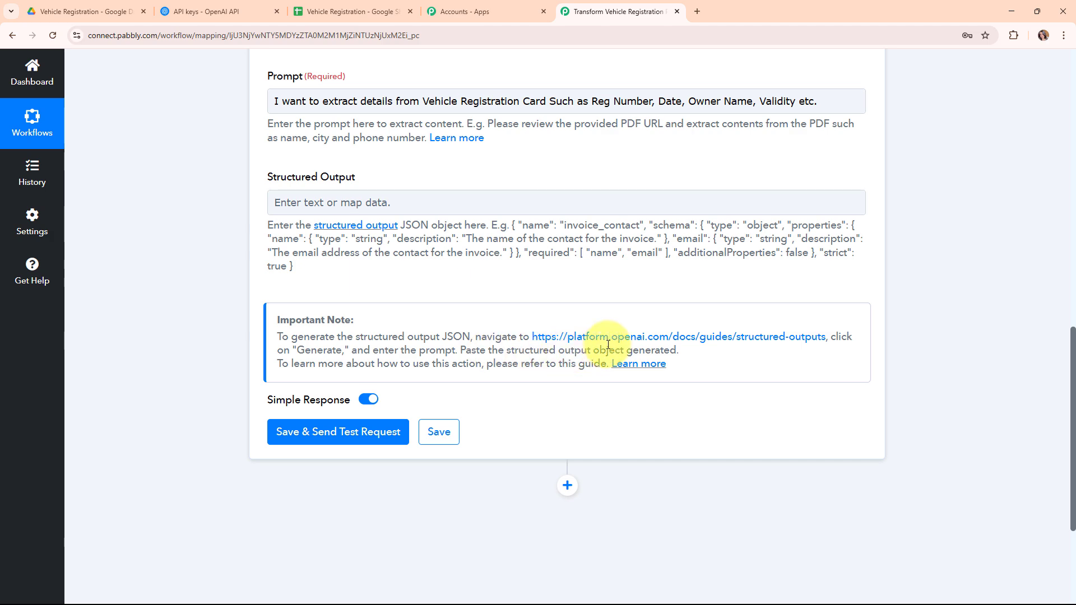
left_click(682, 337)
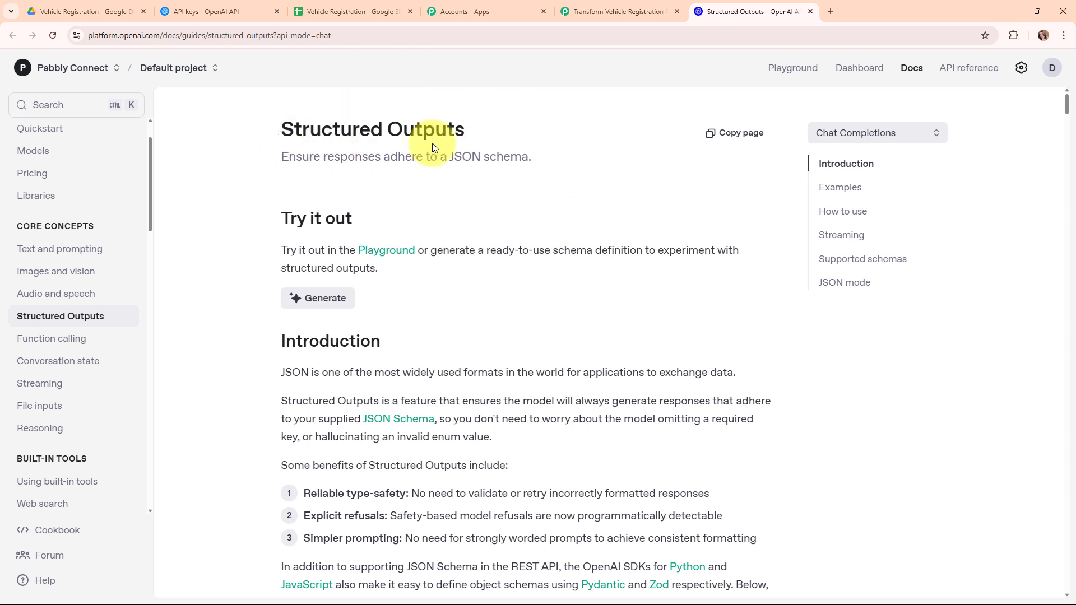
- Generate a JSON schema in OpenAI Platform from the pasted vehicle registration field list
left_click(323, 302)
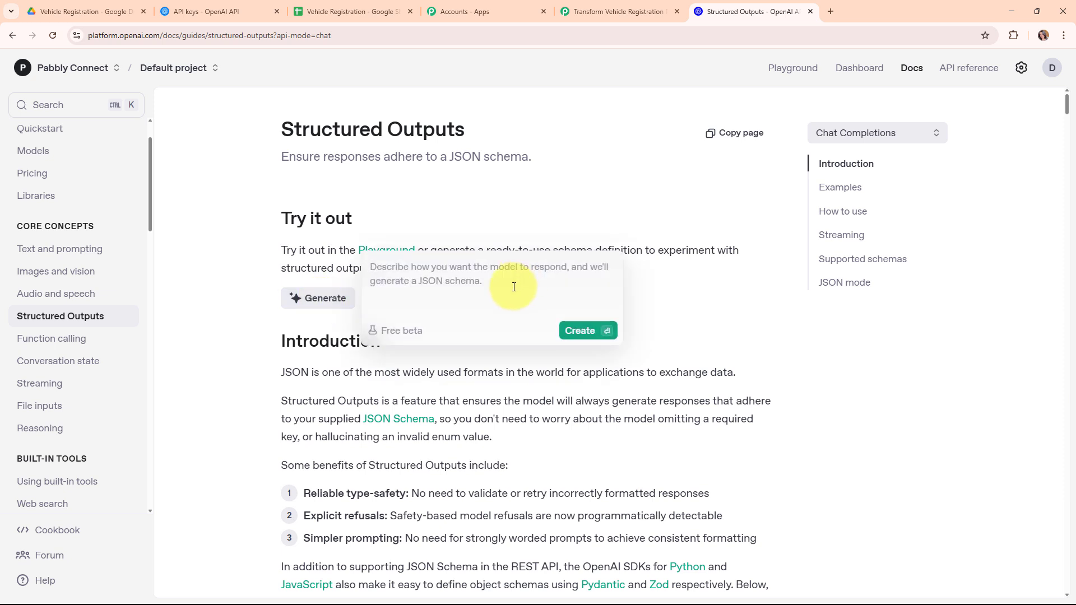
key("ctrl+v")
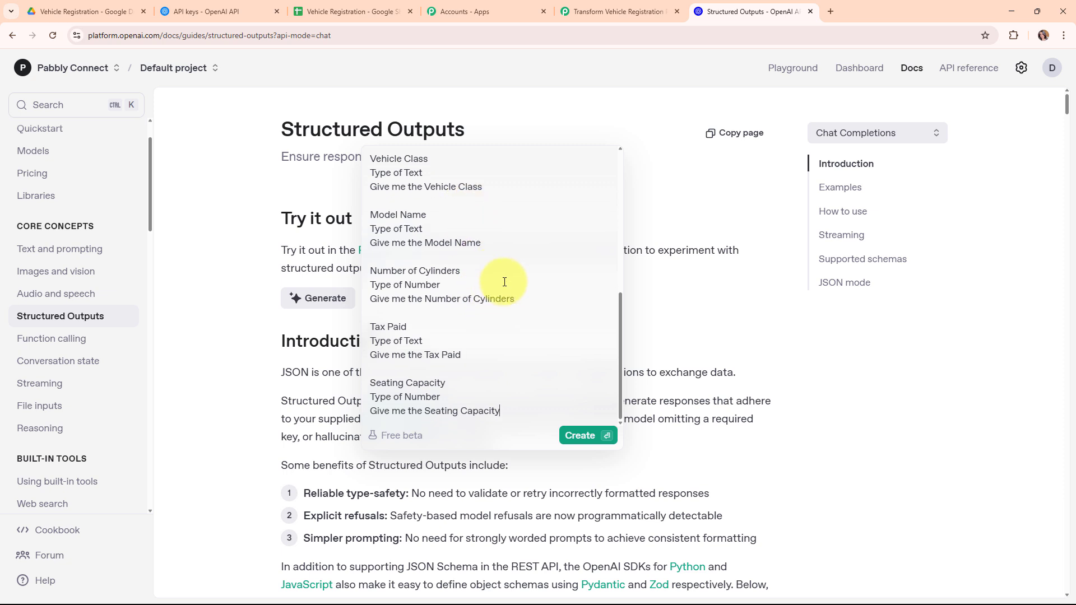
scroll(496, 277, "up", 7)
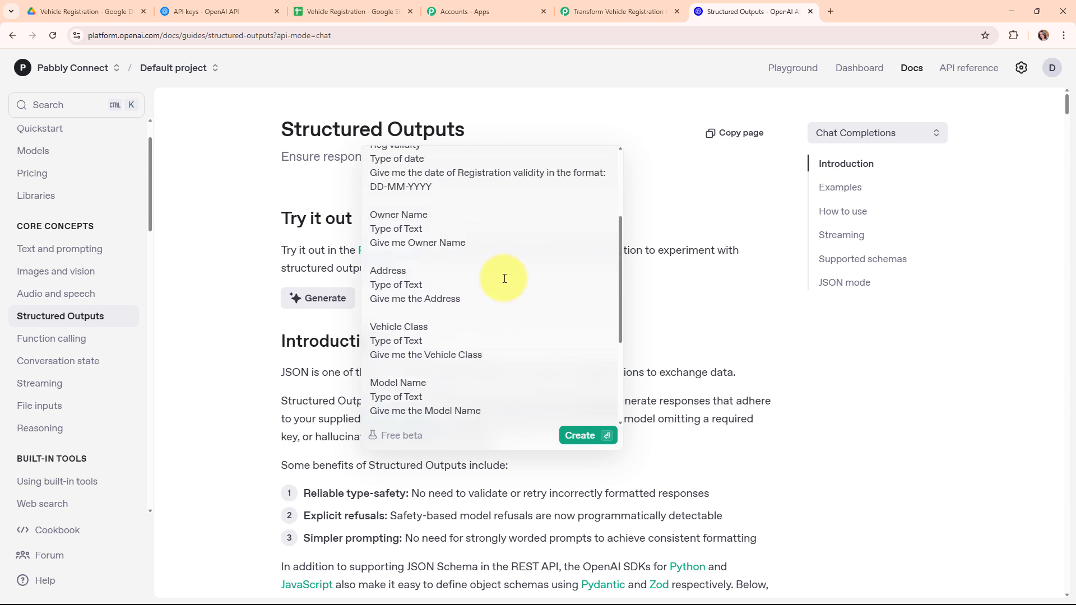
left_click(582, 444)
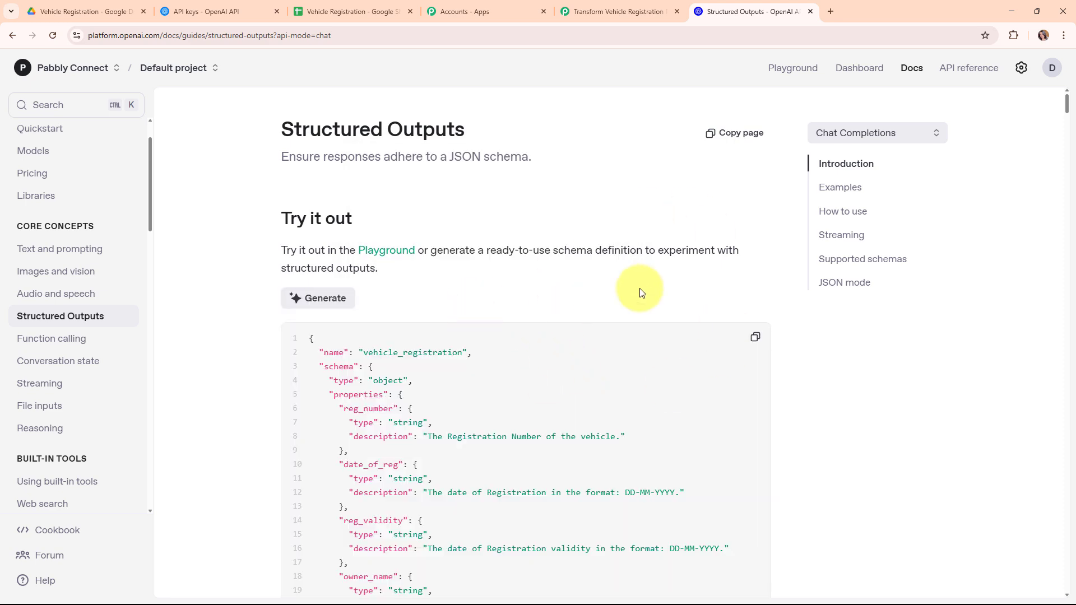
- Review the generated vehicle_registration schema, reg_number through seating_capacity, and copy it
scroll(486, 213, "down", 3)
scroll(681, 365, "down", 5)
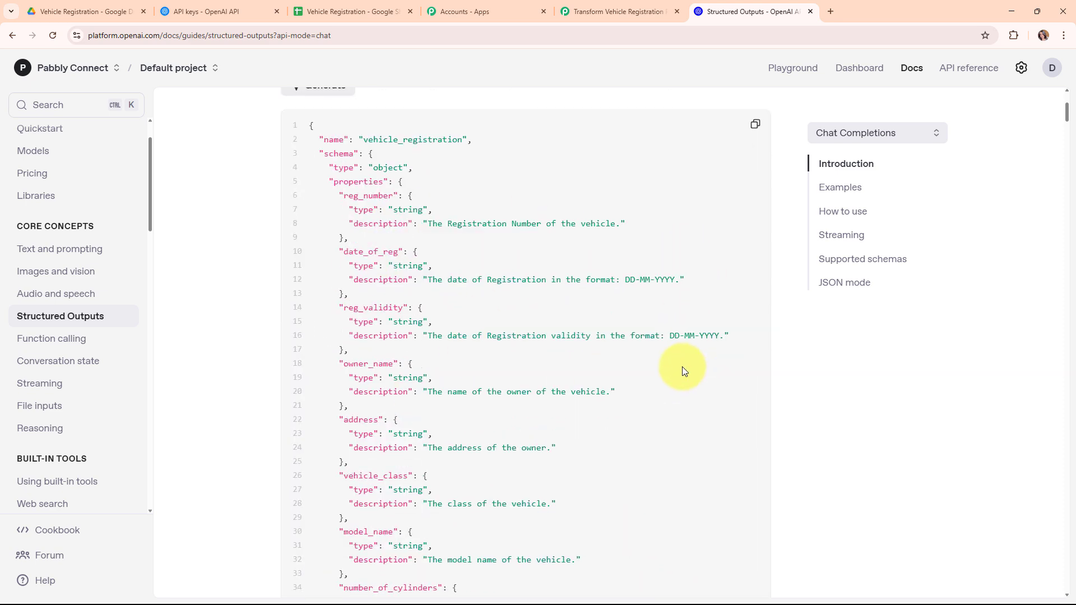
scroll(678, 364, "up", 5)
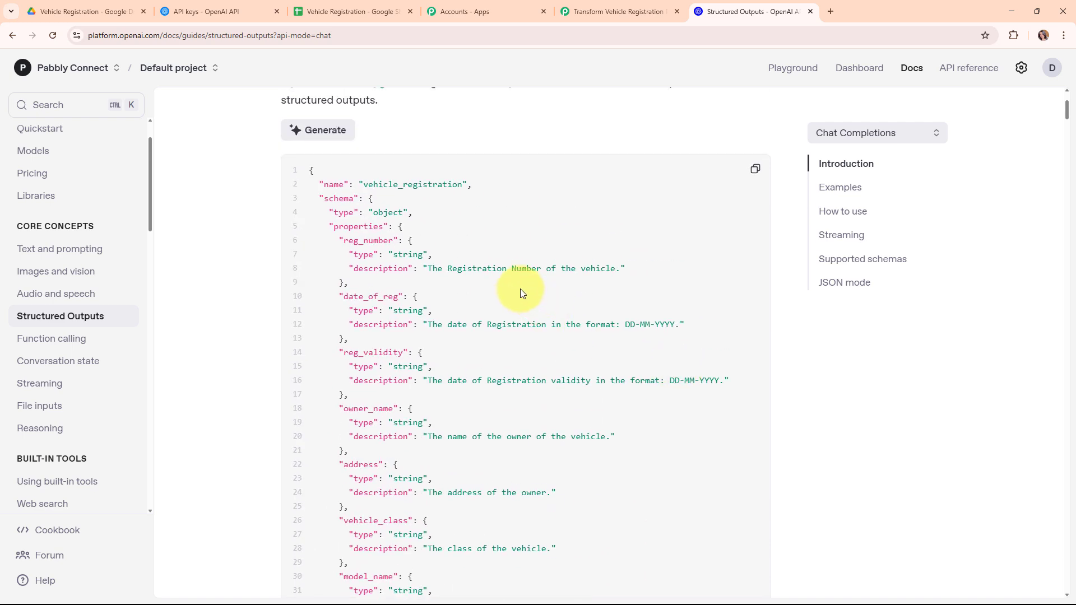
scroll(549, 292, "down", 2)
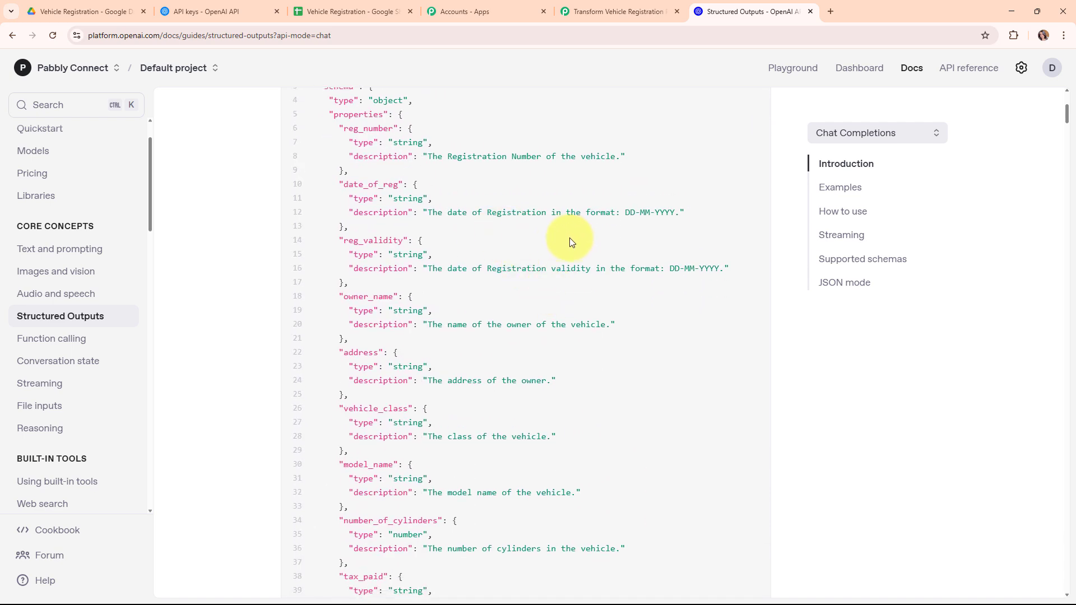
scroll(572, 237, "down", 1)
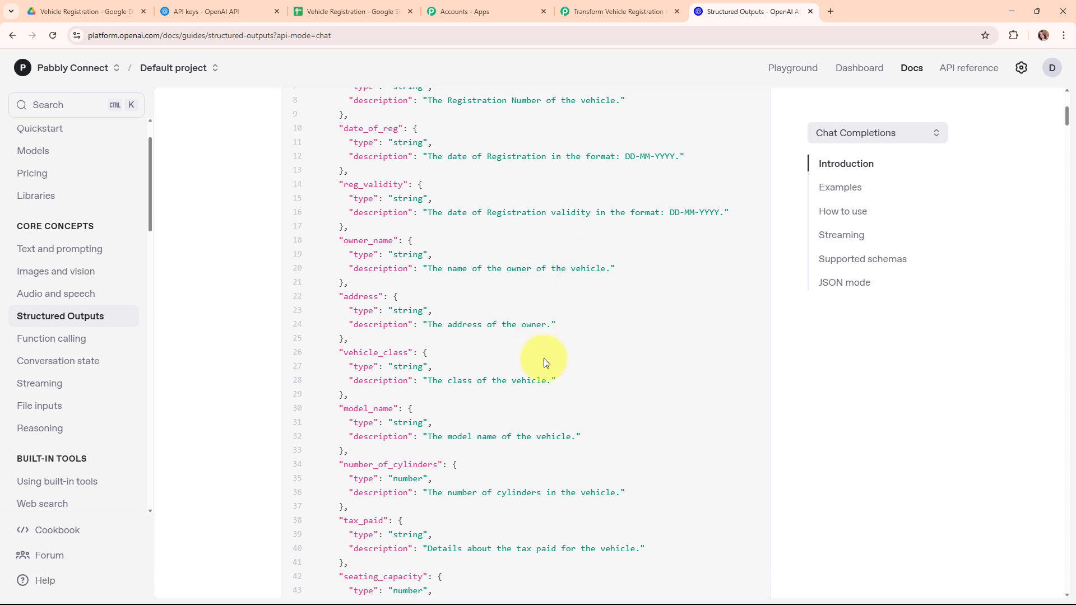
scroll(544, 358, "down", 4)
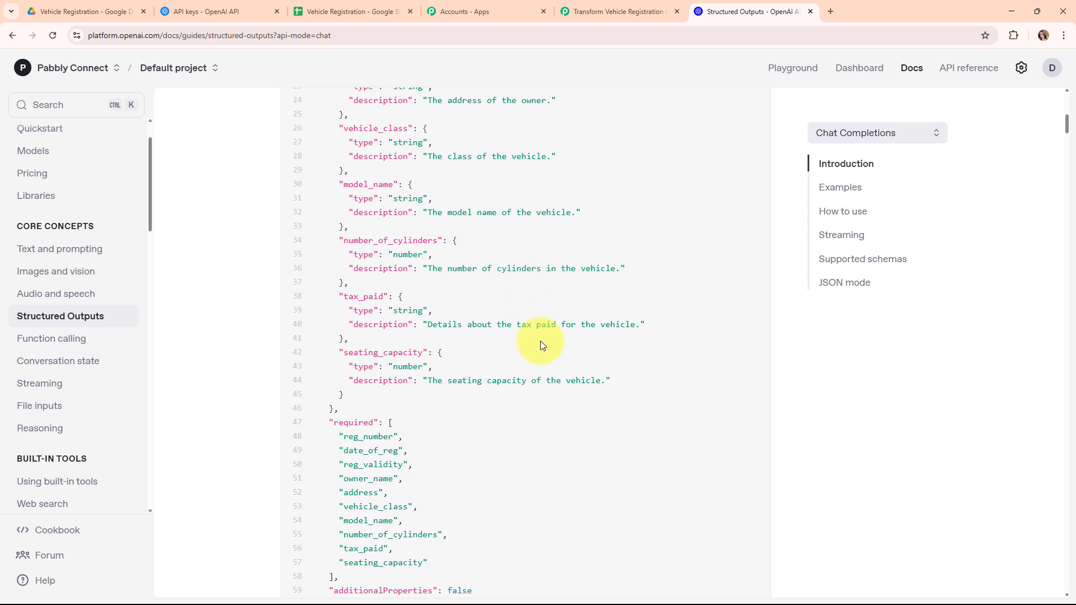
scroll(640, 406, "up", 9)
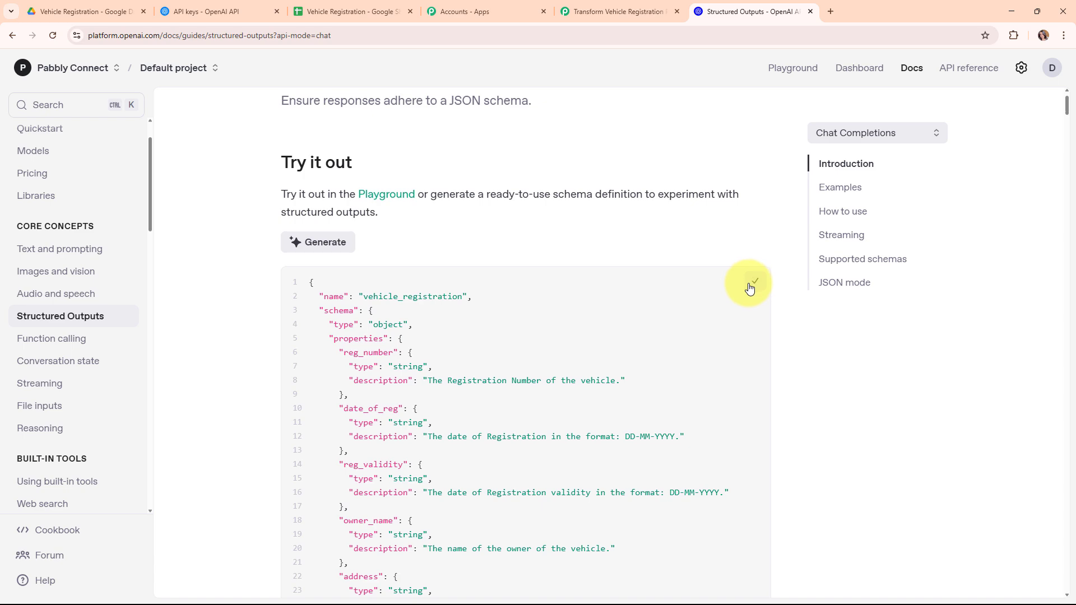
left_click(753, 283)
- Back in Pabbly Connect, paste the vehicle_registration schema into Structured Output
left_click(595, 6)
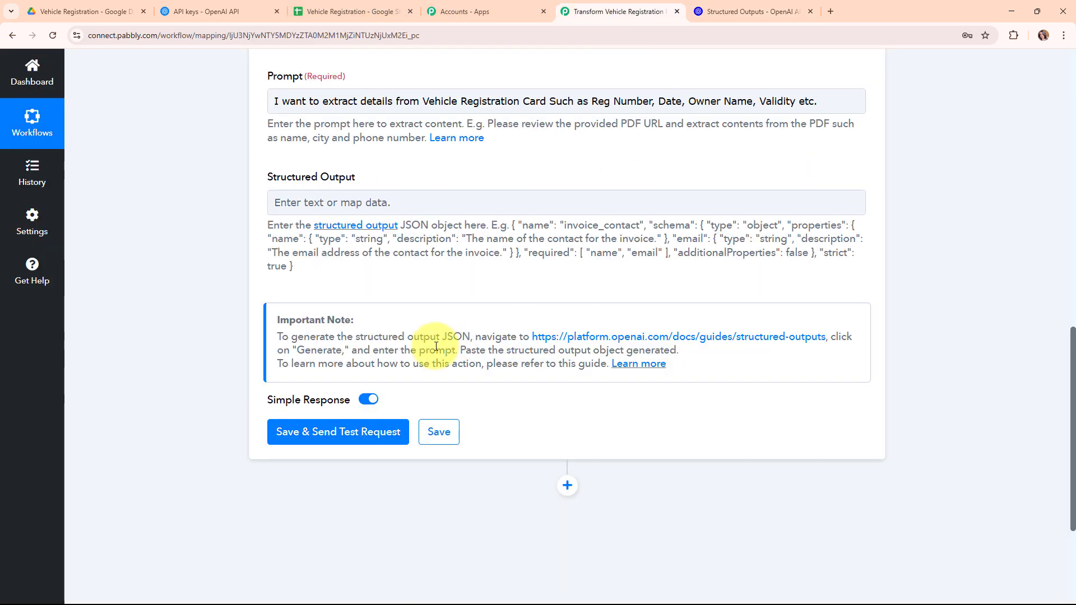
right_click(331, 194)
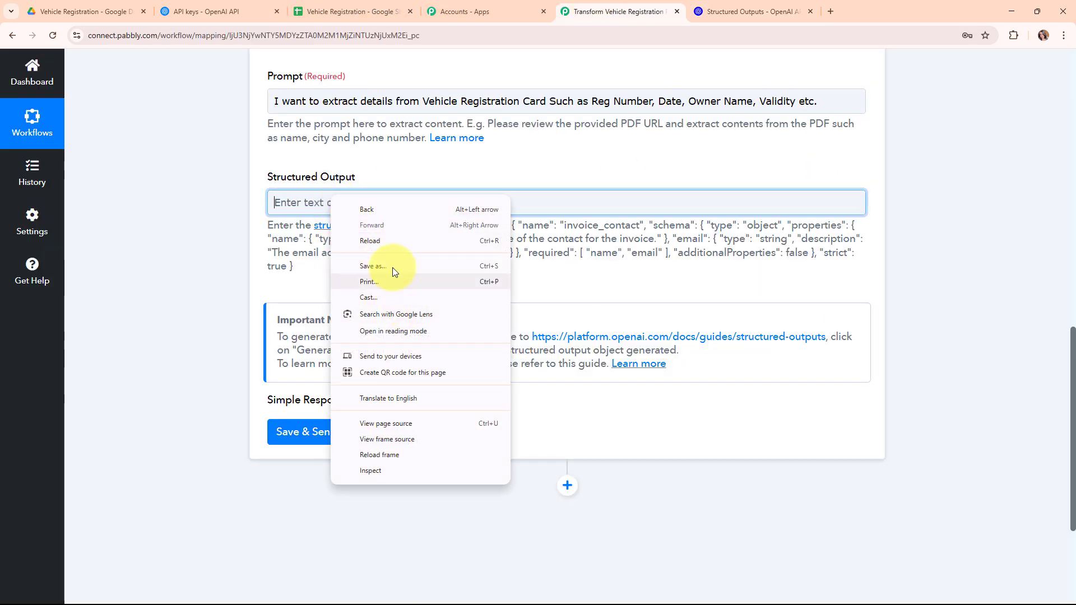
right_click(303, 202)
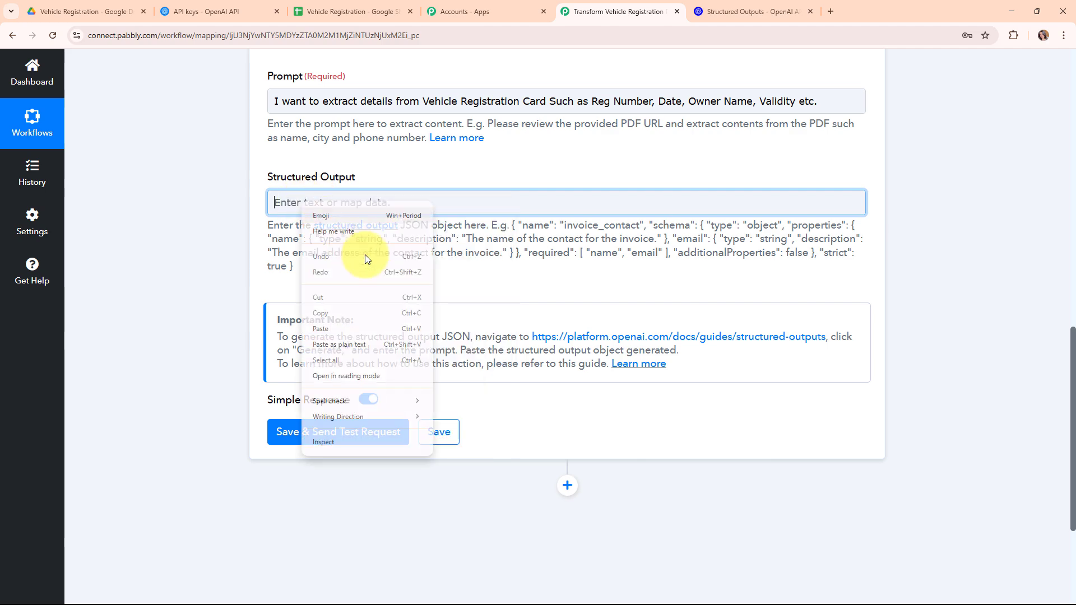
left_click(381, 322)
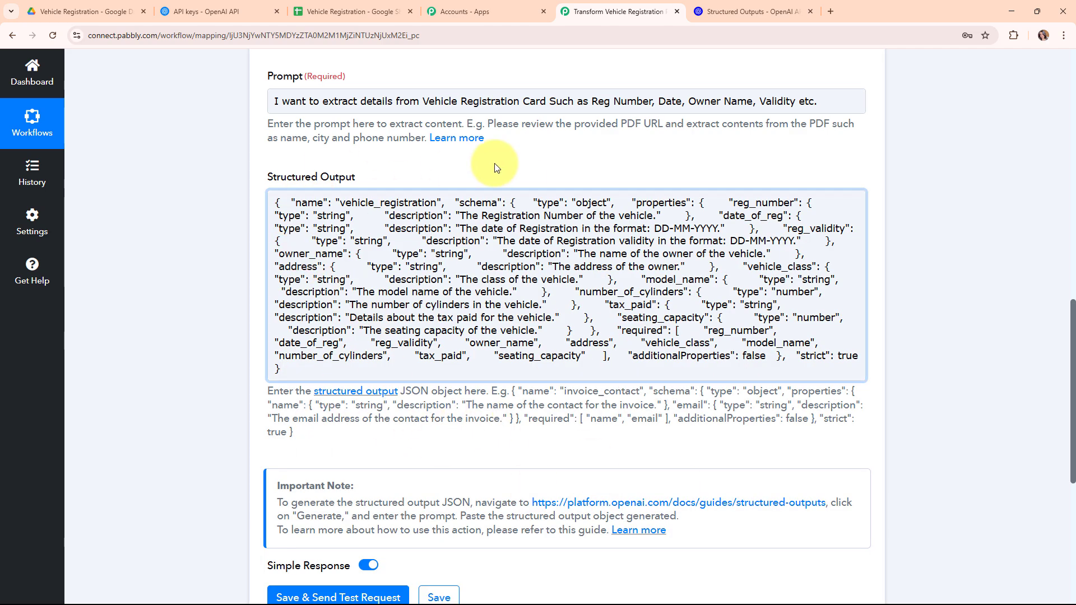
- Delete the field examples from the prompt so it ends at 'Vehicle Registration Card.'
scroll(731, 189, "up", 3)
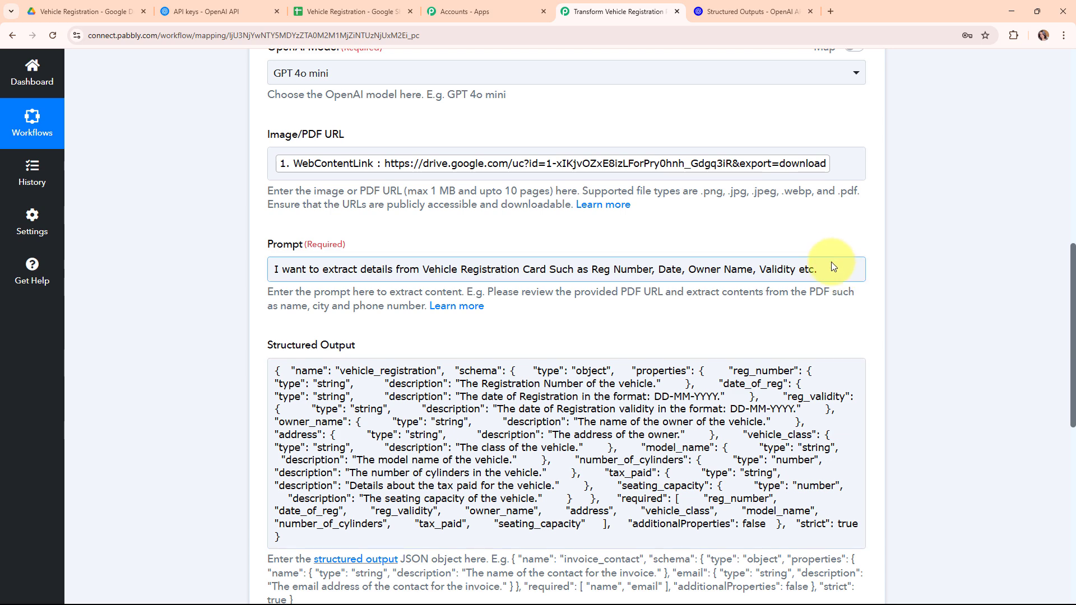
left_click_drag(818, 269, 552, 269)
key("BackSpace")
key("BackSpace")
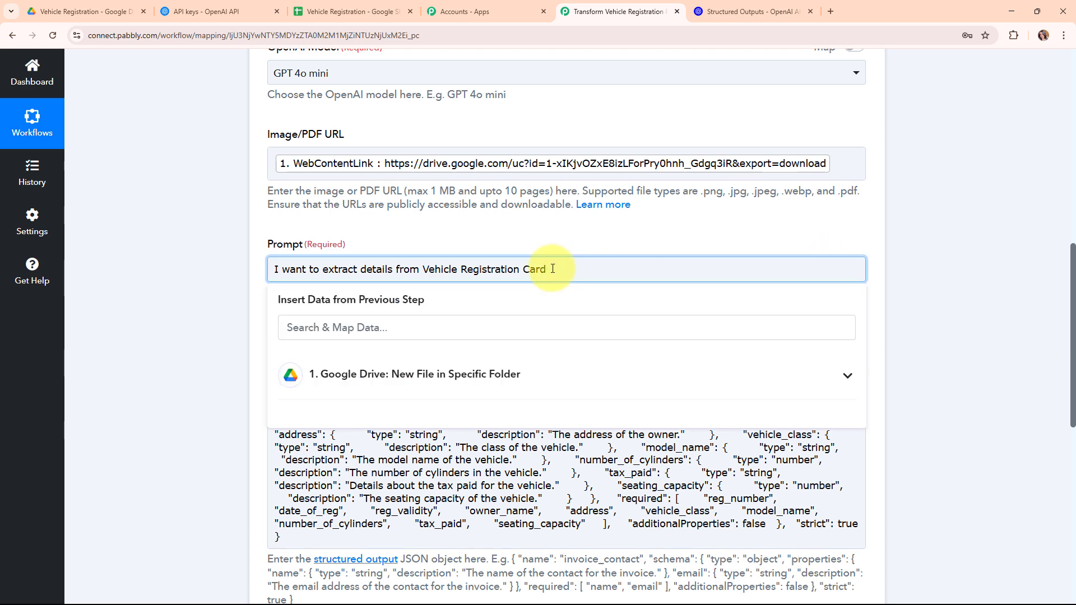
type(".")
left_click(274, 283)
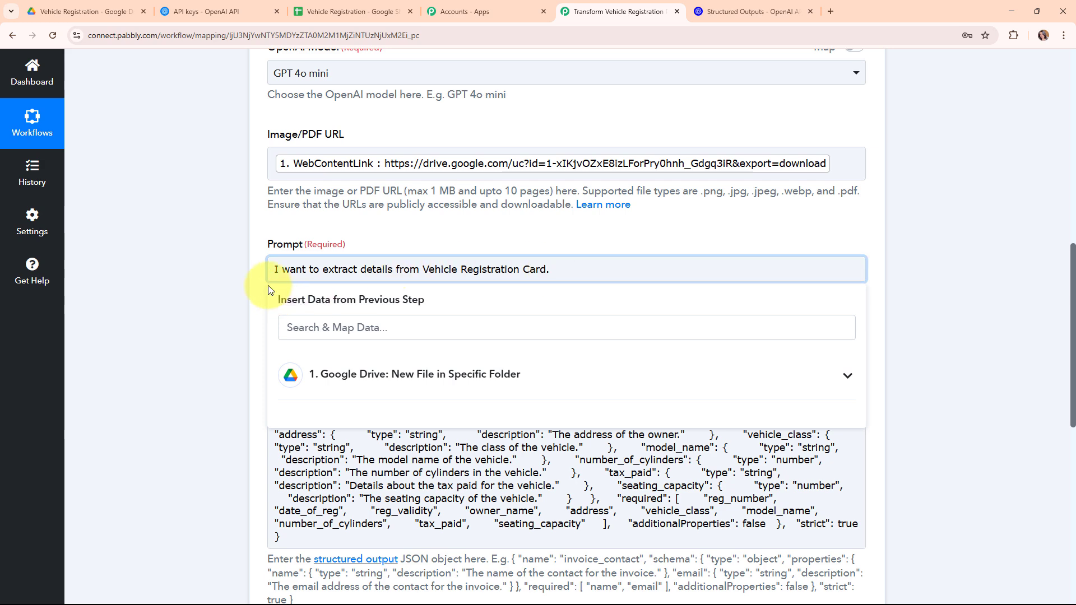
scroll(569, 321, "down", 7)
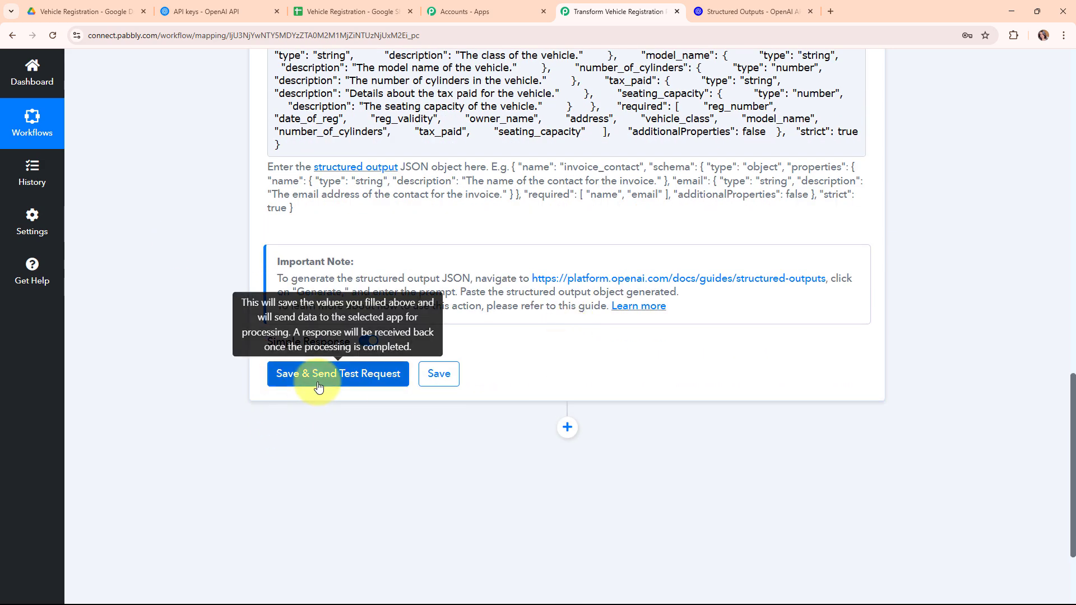
left_click(323, 380)
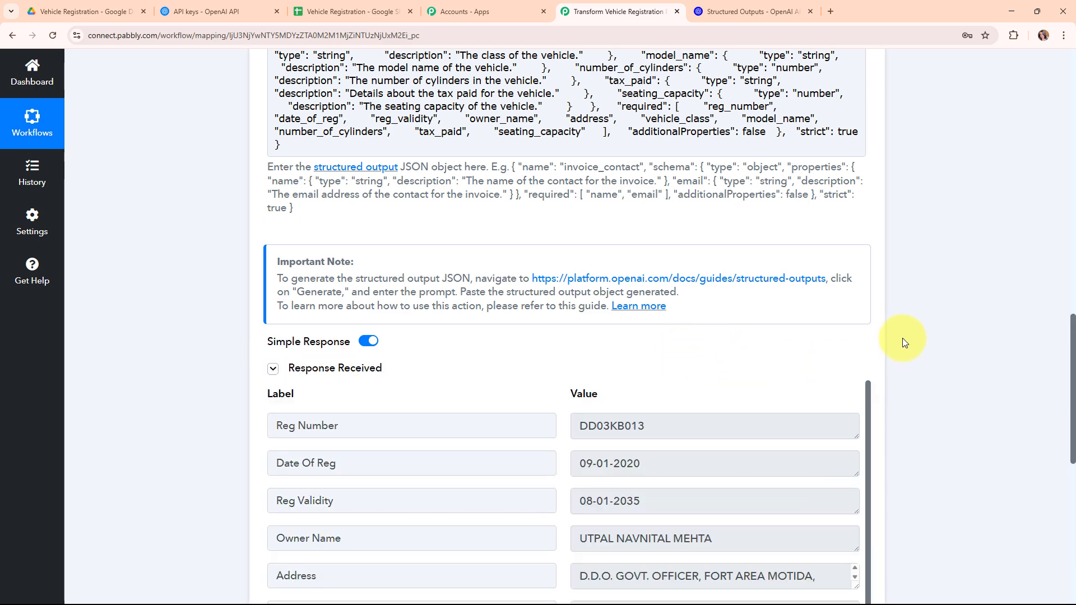
scroll(899, 337, "down", 4)
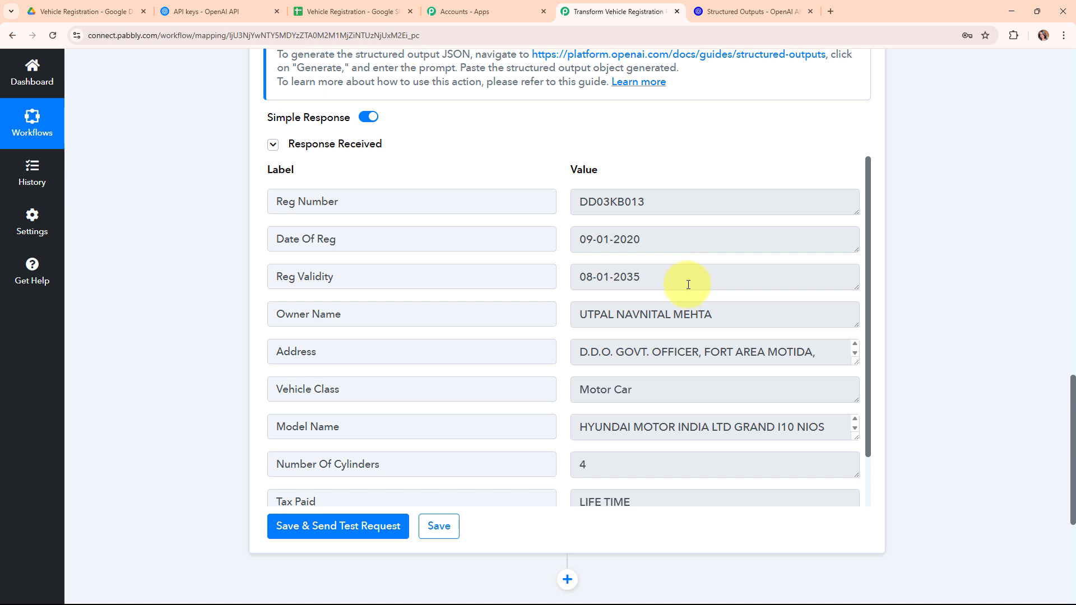
scroll(690, 356, "down", 1)
scroll(688, 360, "up", 1)
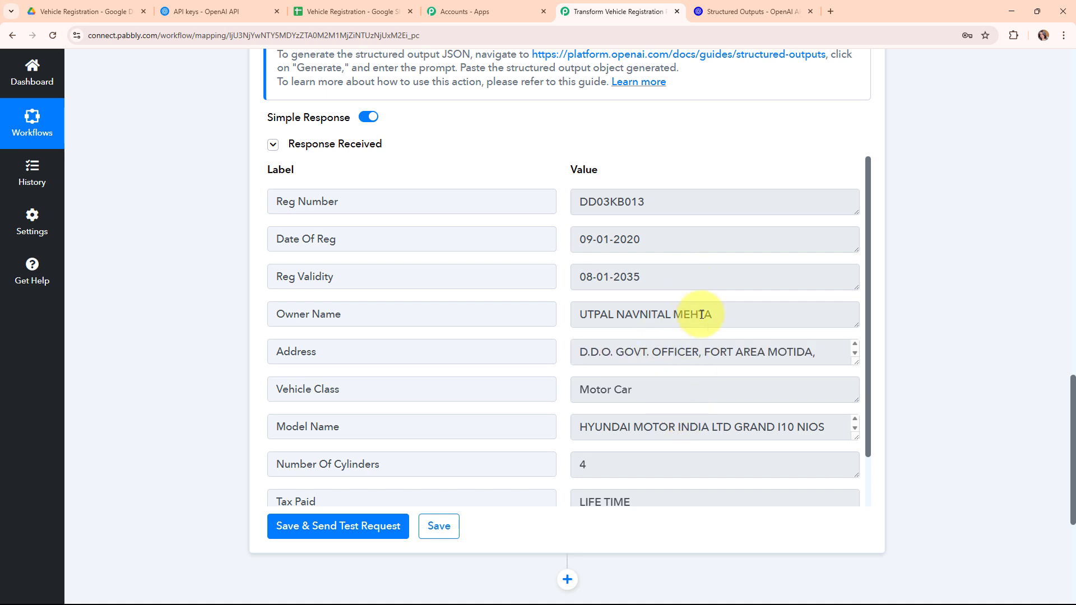
left_click_drag(867, 274, 866, 337)
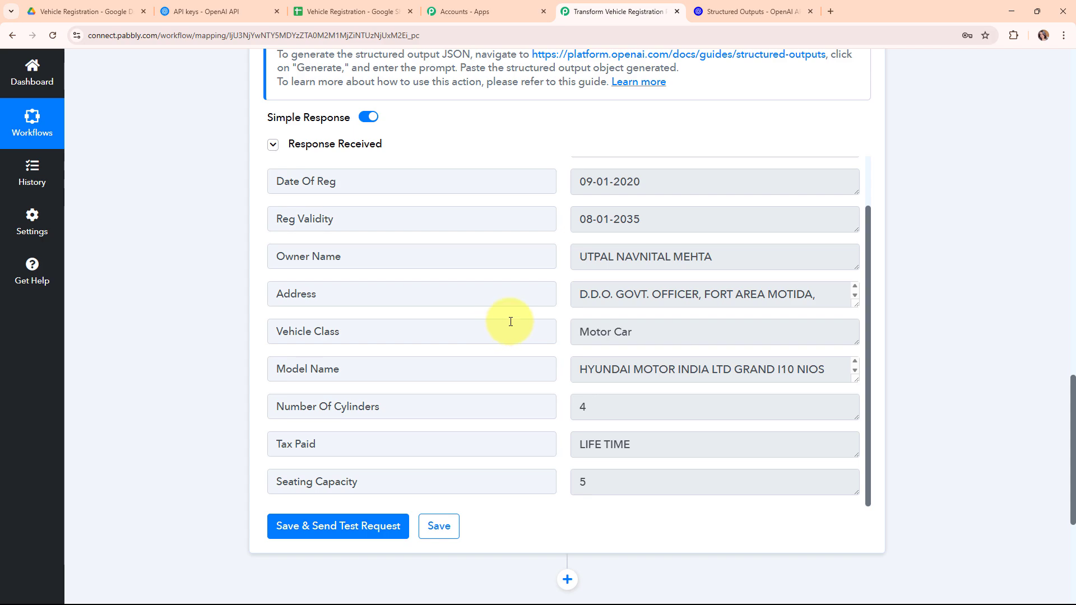
scroll(903, 258, "up", 12)
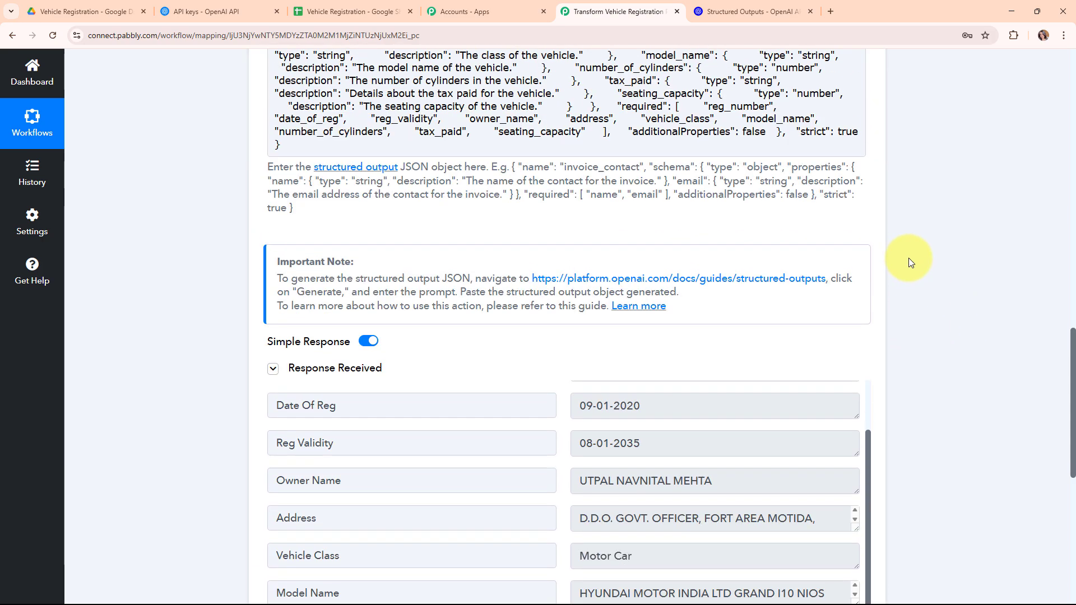
scroll(911, 250, "up", 7)
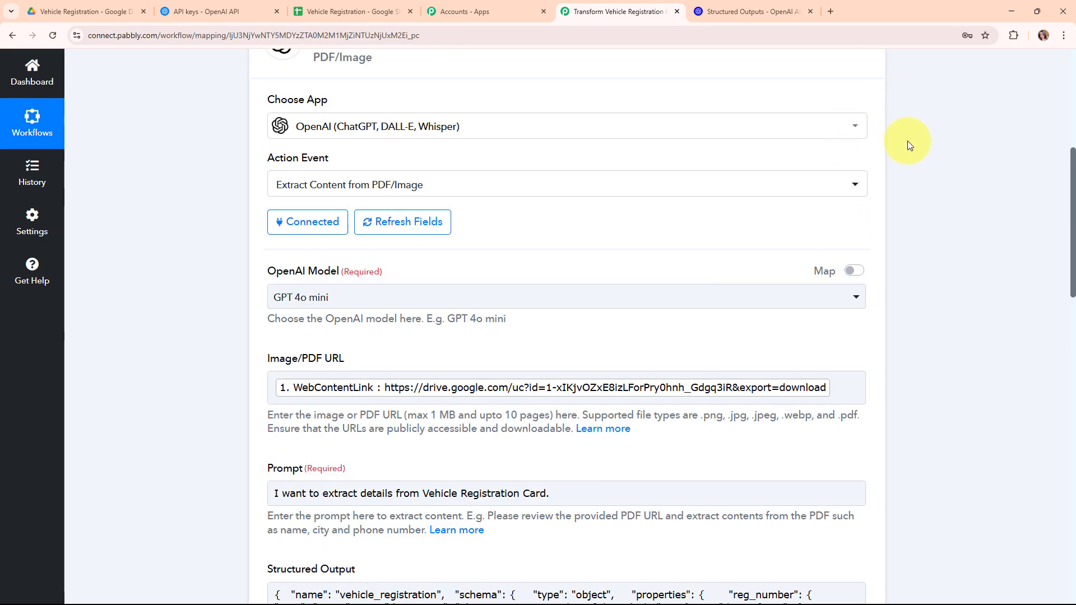
- Collapse the OpenAI extraction step and check the Vehicle Registration spreadsheet
left_click(627, 302)
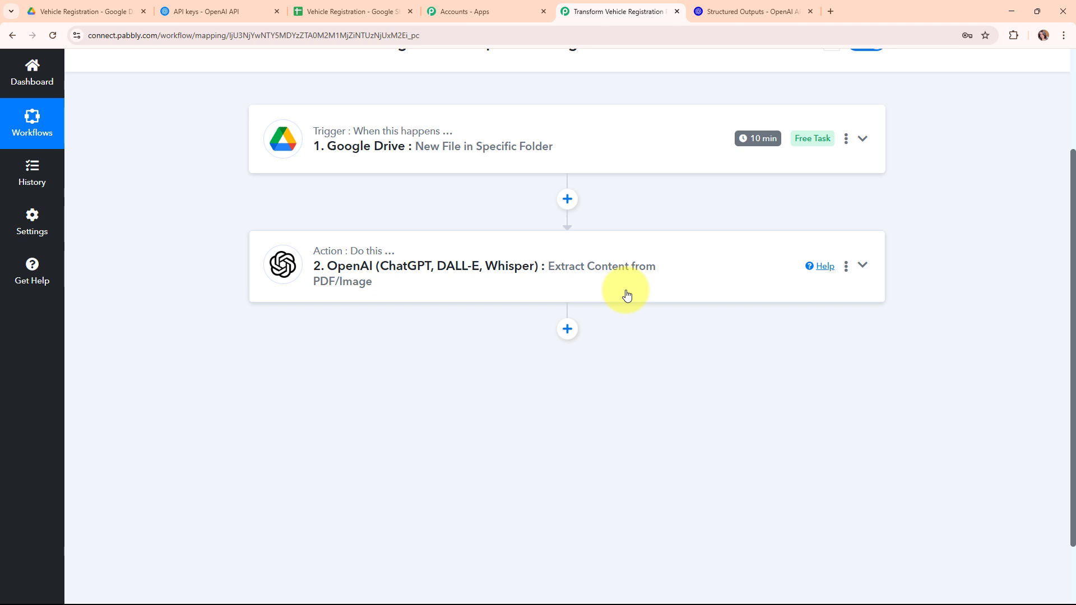
left_click(345, 11)
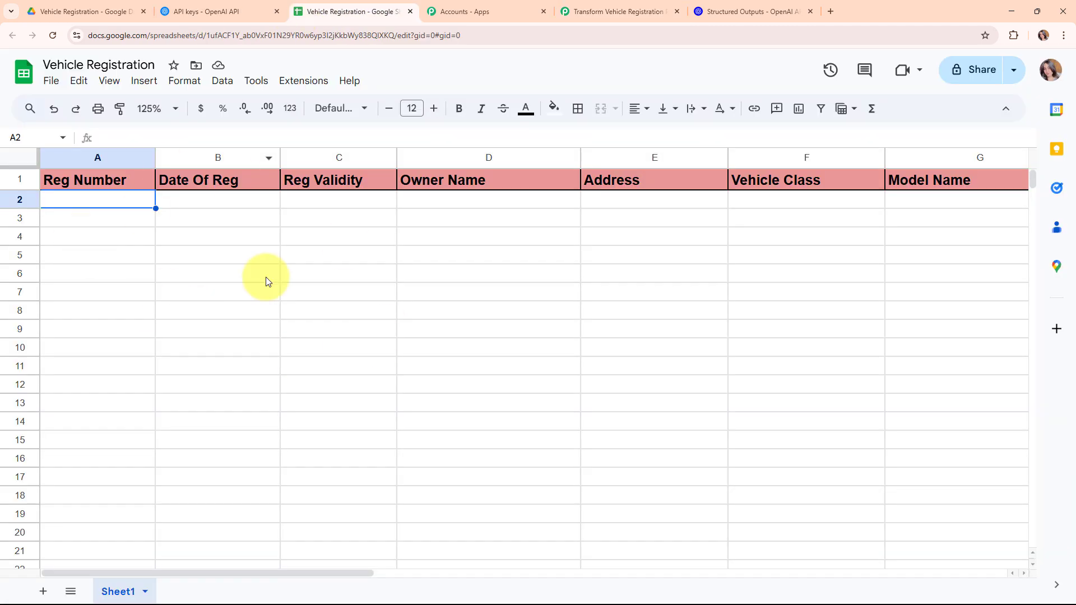
left_click(644, 11)
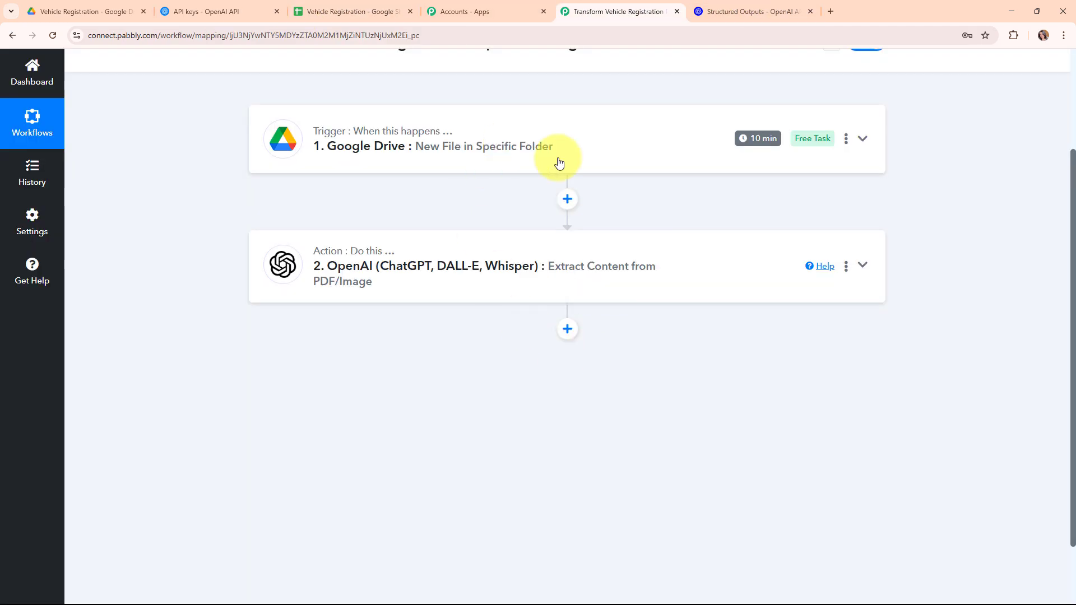
- Add a Google Sheets step after OpenAI, found by searching 'goog', with the Add New Row action
left_click(566, 329)
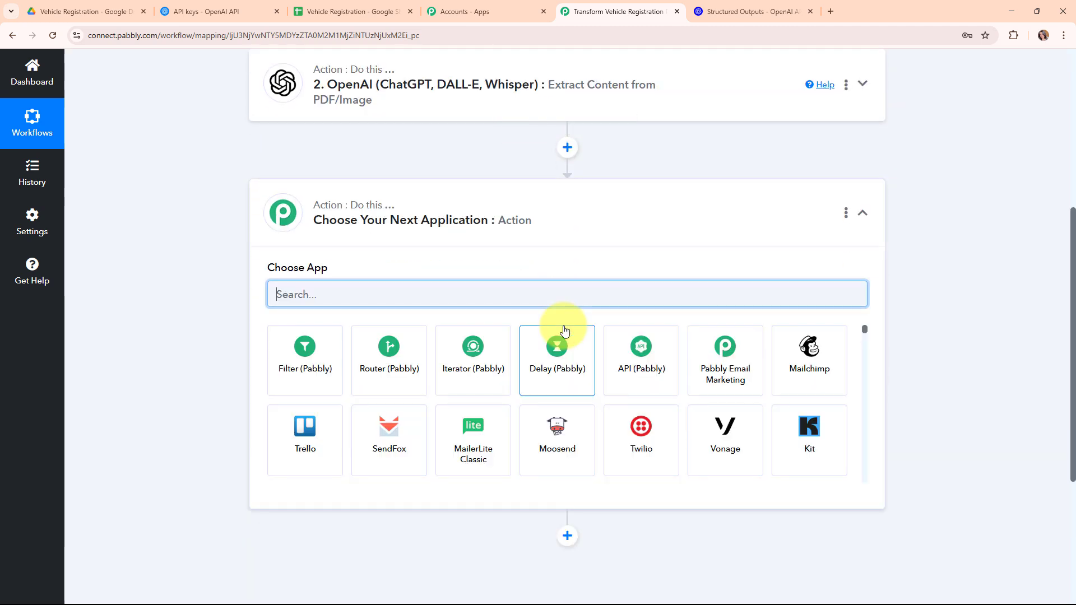
type("goog")
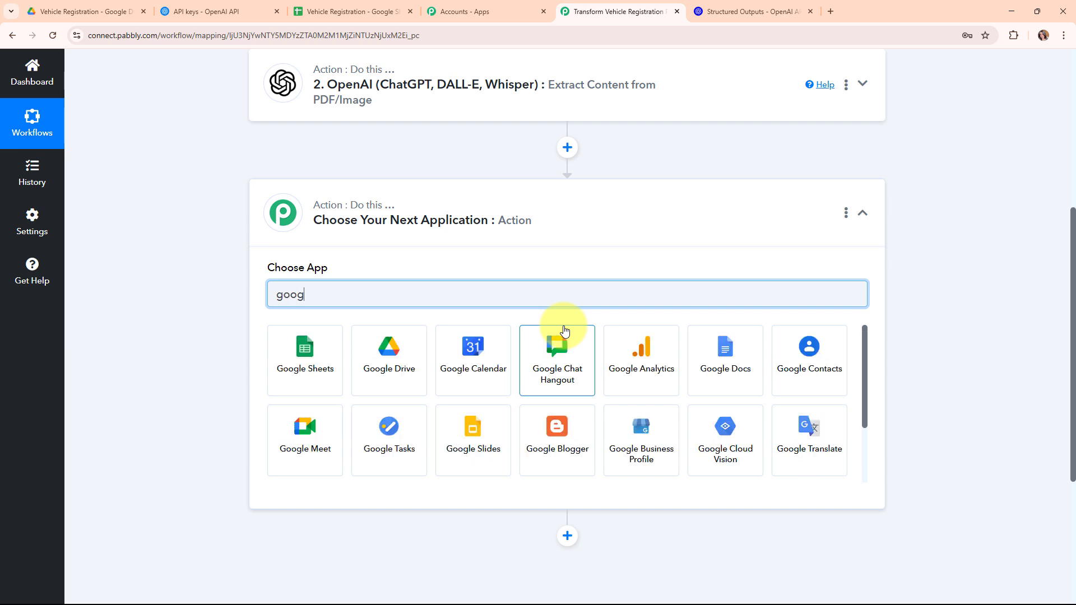
left_click(318, 369)
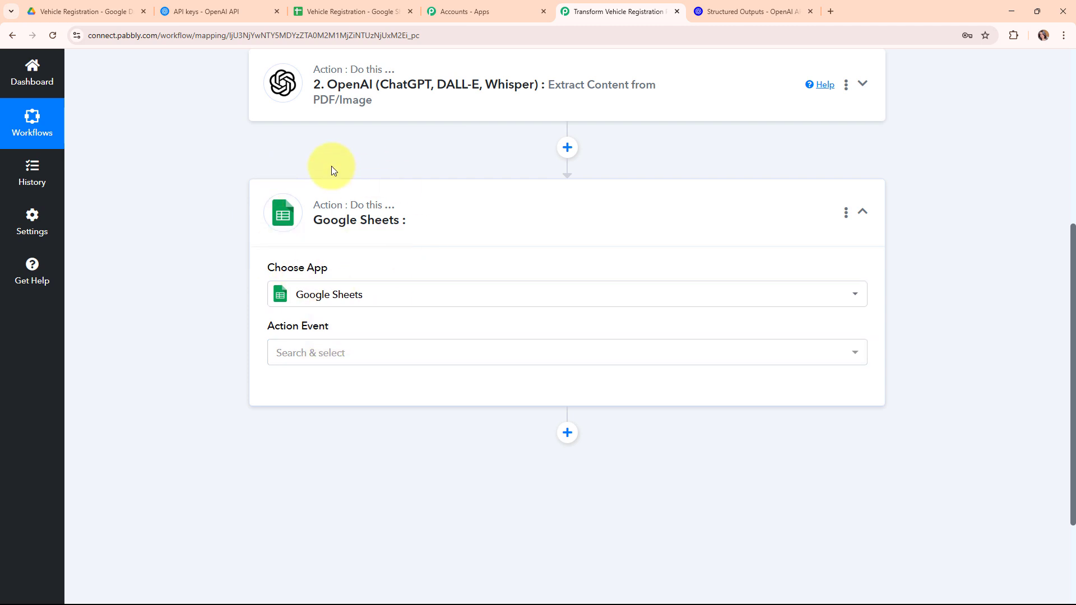
left_click(334, 352)
left_click(327, 157)
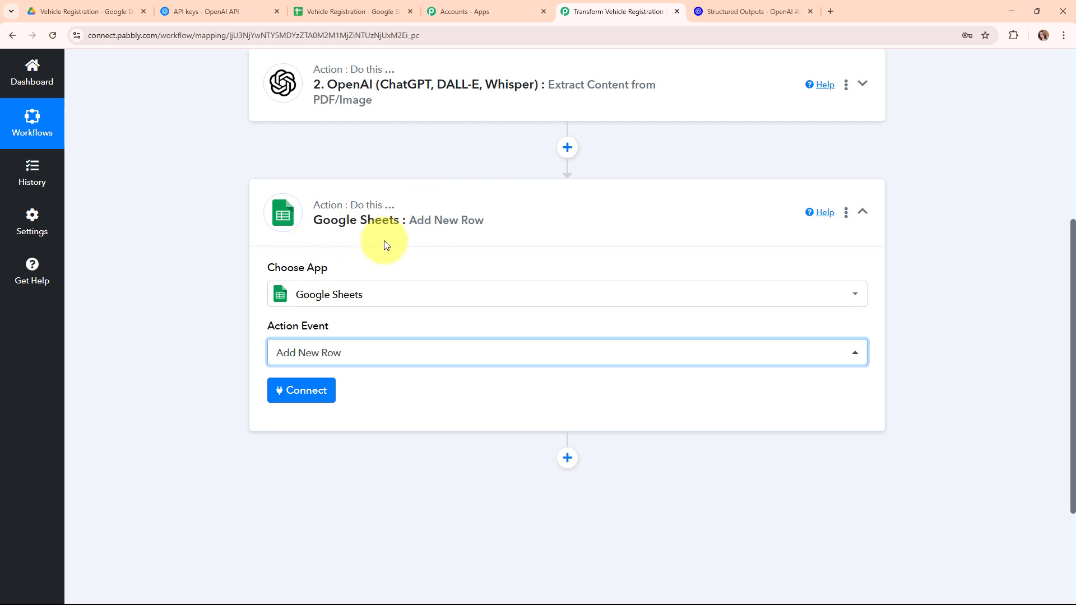
- Create a new Google Sheets connection by signing in with Google, allowing spreadsheet access, and saving
left_click(301, 388)
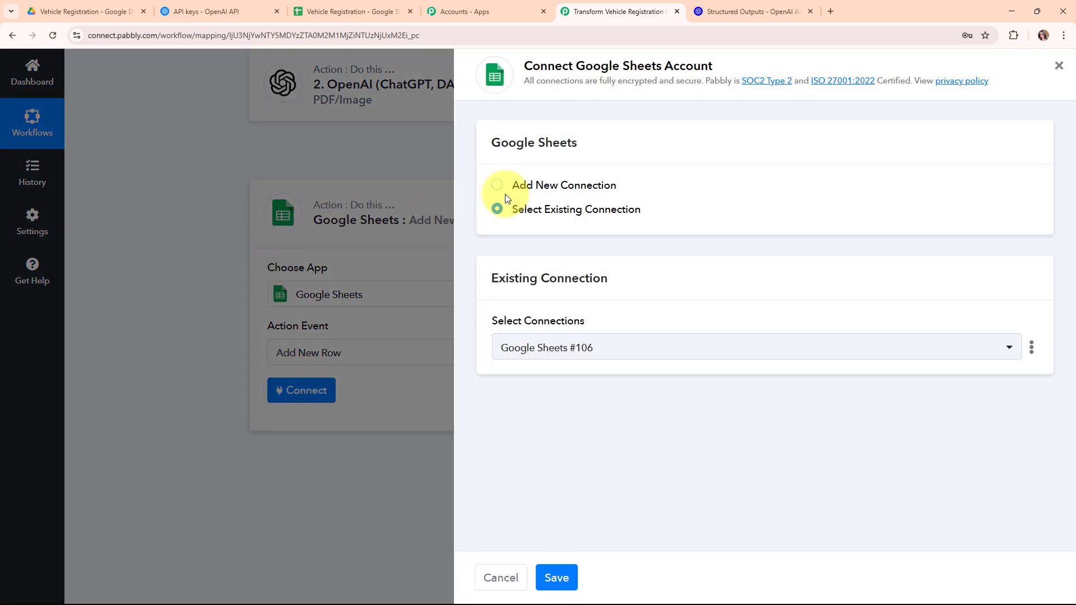
left_click(498, 186)
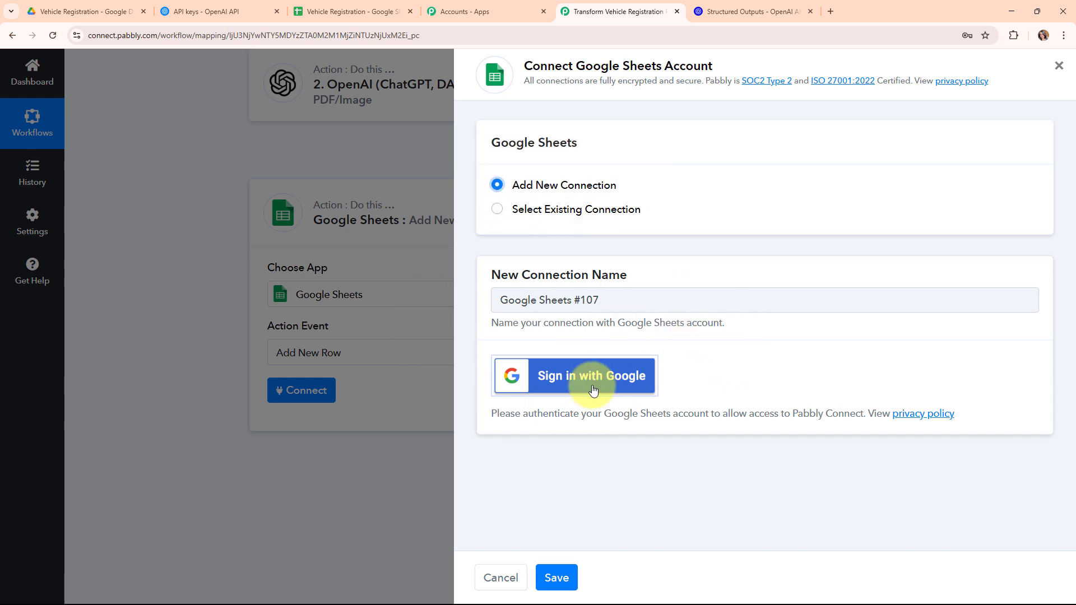
left_click(613, 391)
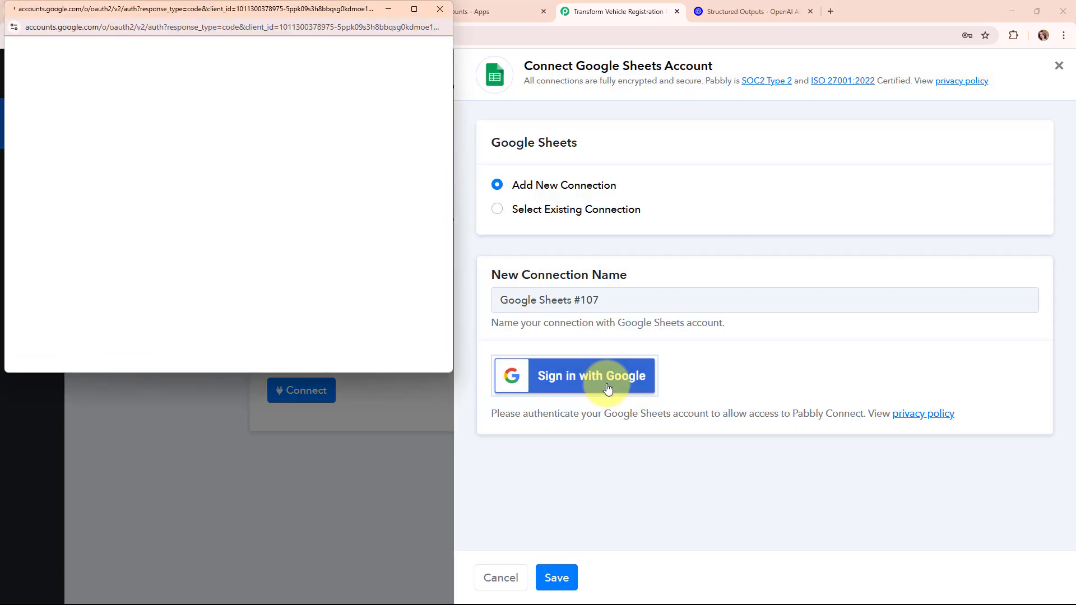
left_click(329, 119)
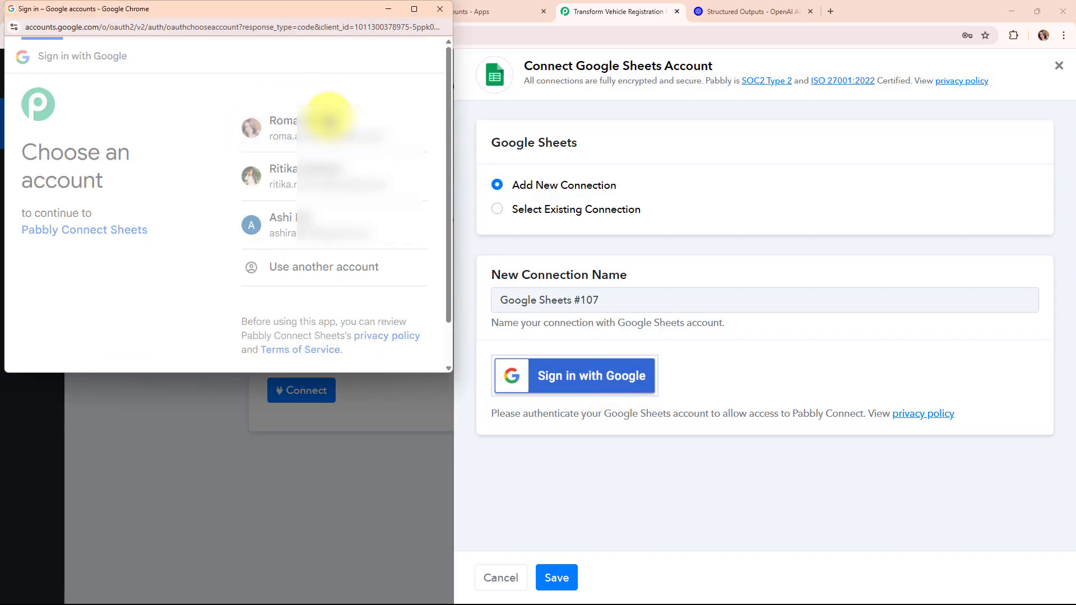
scroll(336, 260, "down", 3)
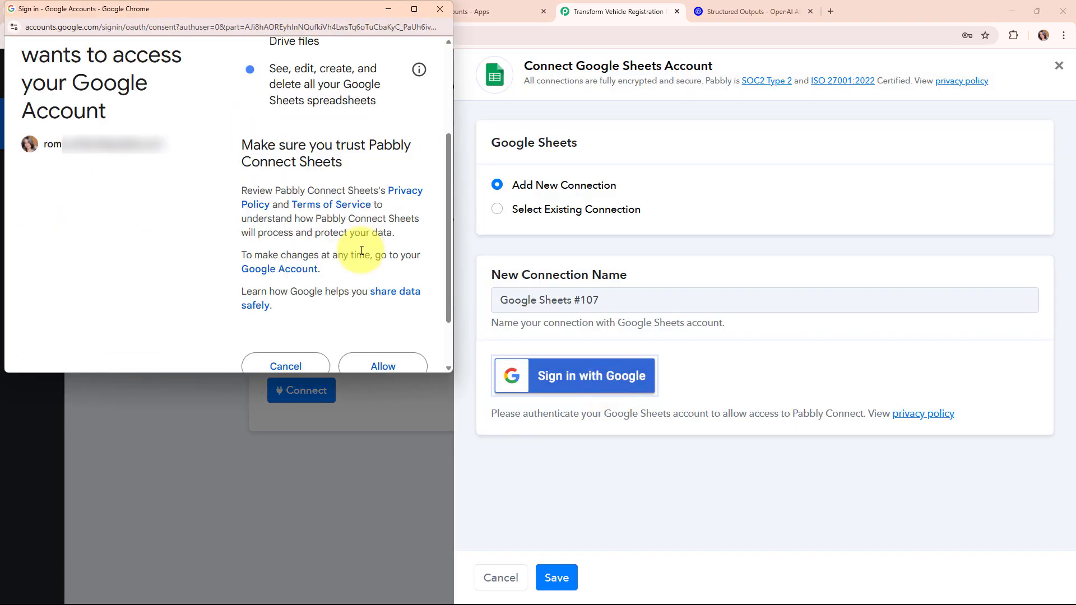
left_click(390, 359)
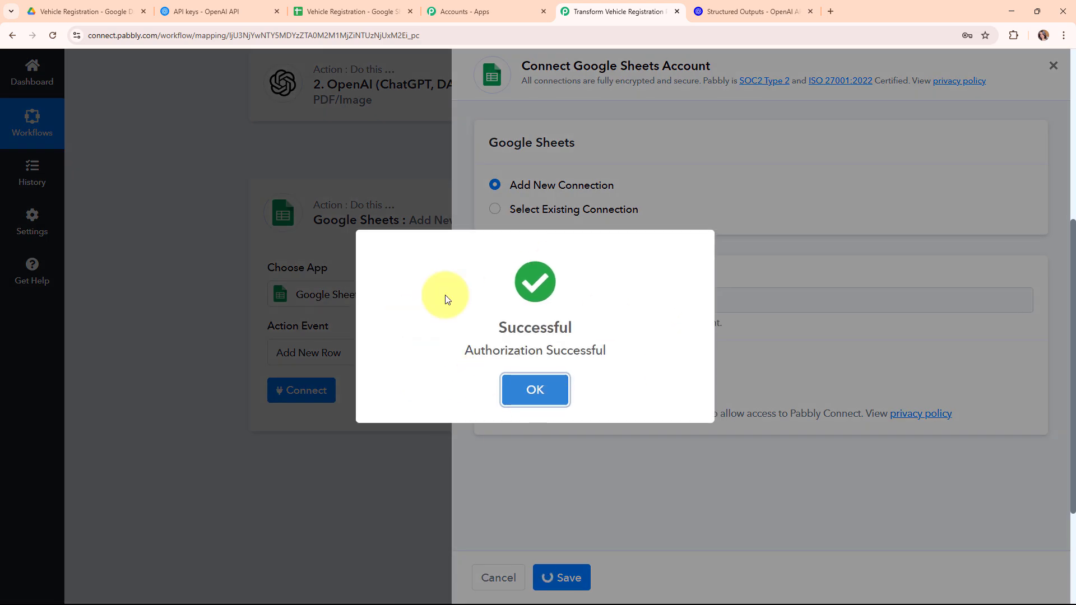
left_click(536, 383)
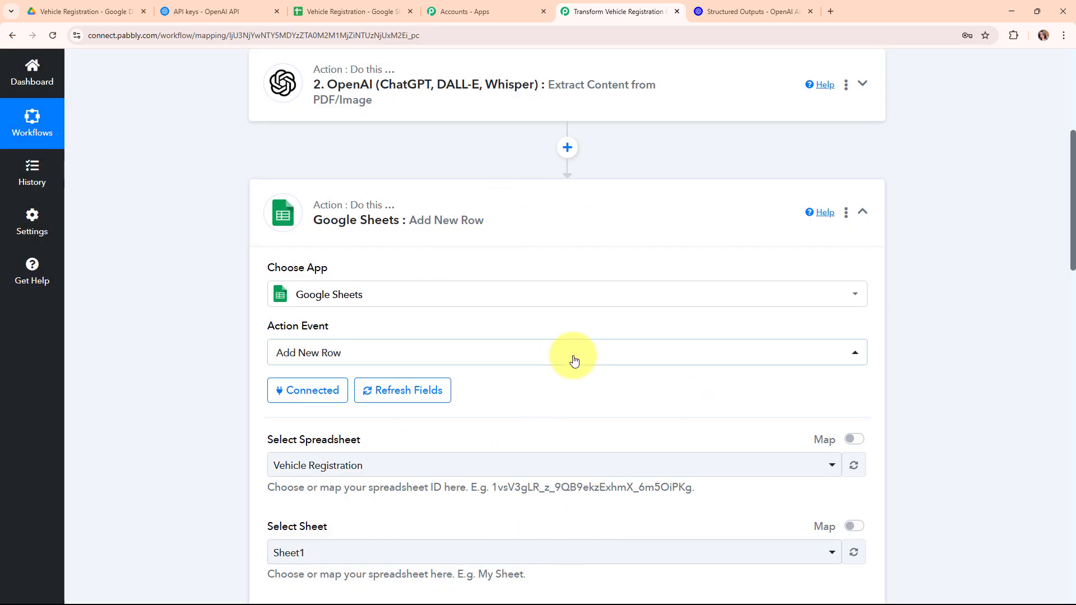
scroll(571, 358, "down", 5)
left_click_drag(254, 166, 417, 171)
- Select the Vehicle Registration spreadsheet and Sheet1 as the target
left_click(424, 170)
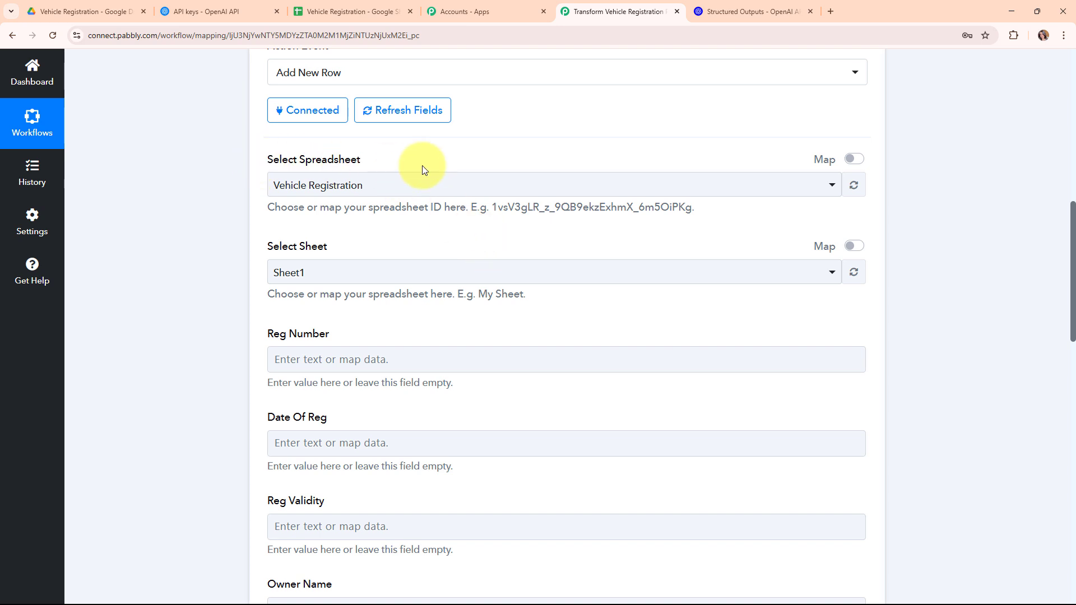
left_click(336, 11)
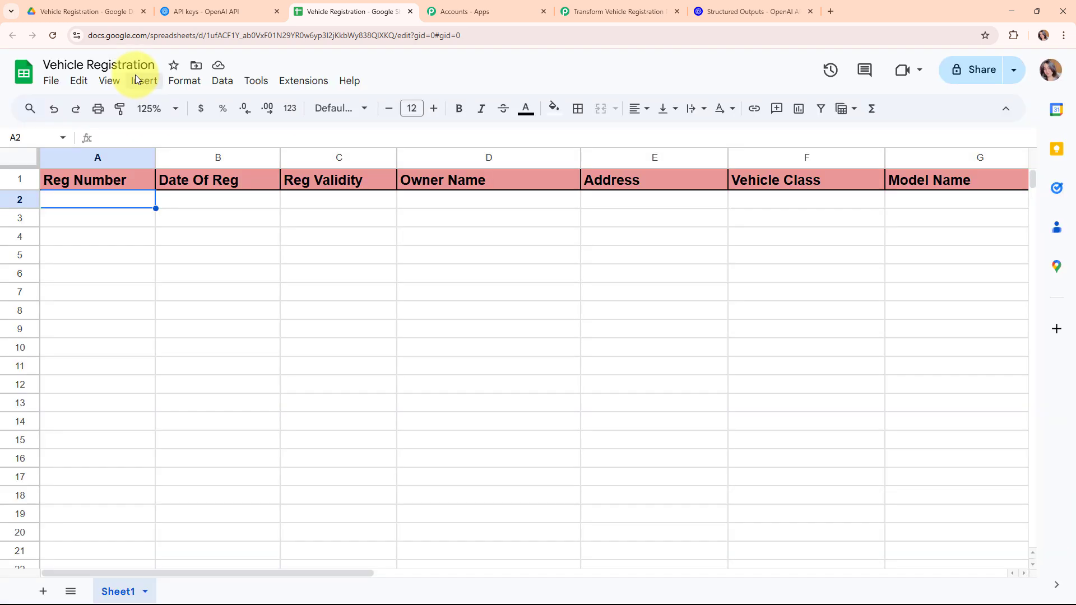
left_click(614, 16)
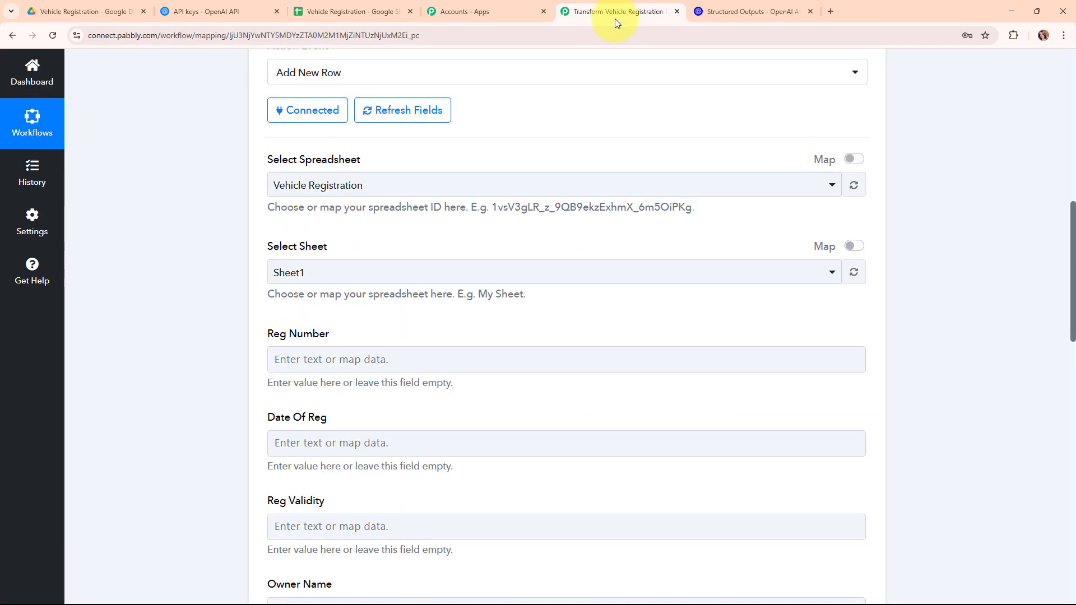
left_click(386, 185)
left_click(401, 254)
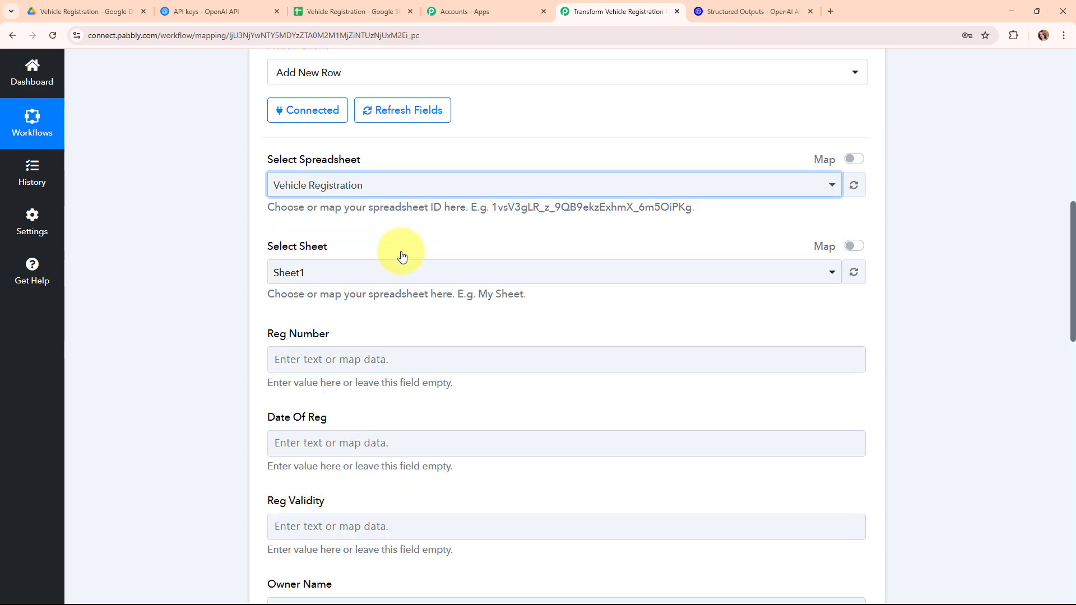
scroll(402, 256, "down", 1)
left_click(391, 213)
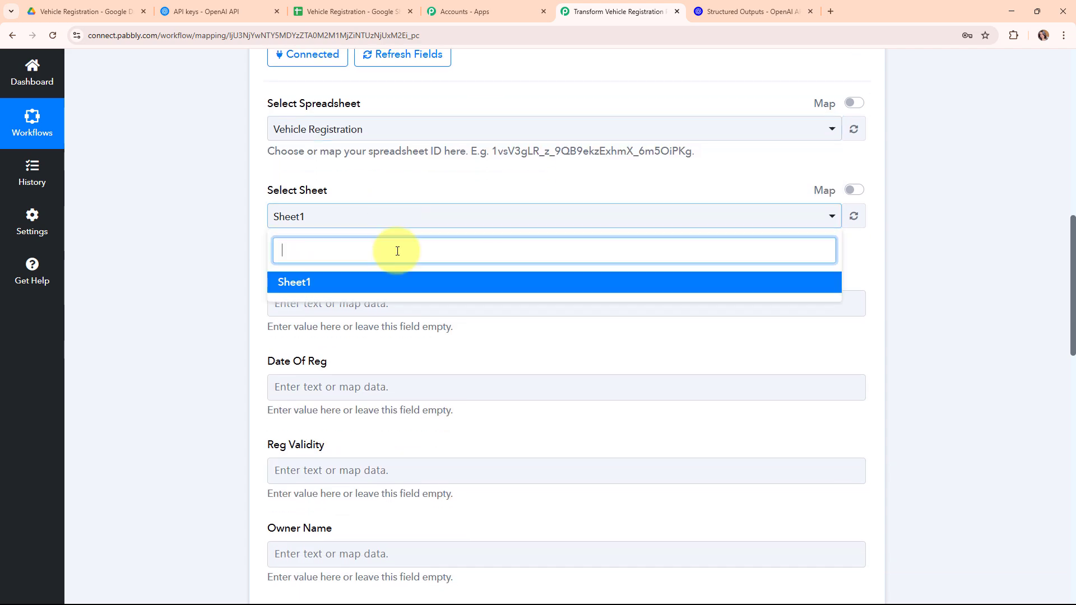
left_click(398, 282)
- Scroll through the column fields, Reg Number to Seating Capacity, comparing them with the sheet's headers
scroll(560, 287, "down", 3)
scroll(560, 283, "up", 2)
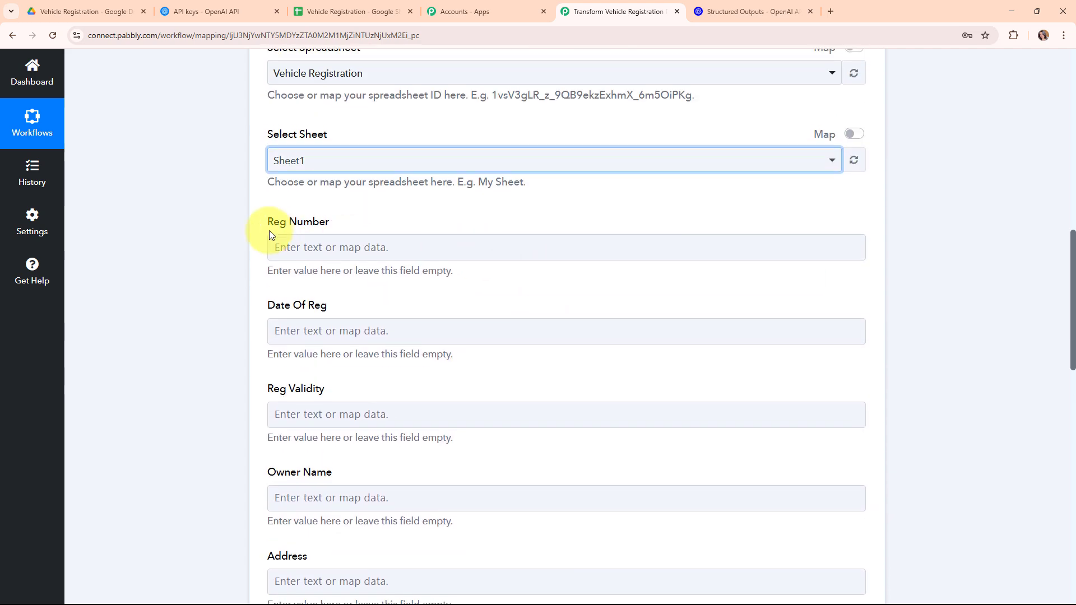
scroll(499, 293, "down", 2)
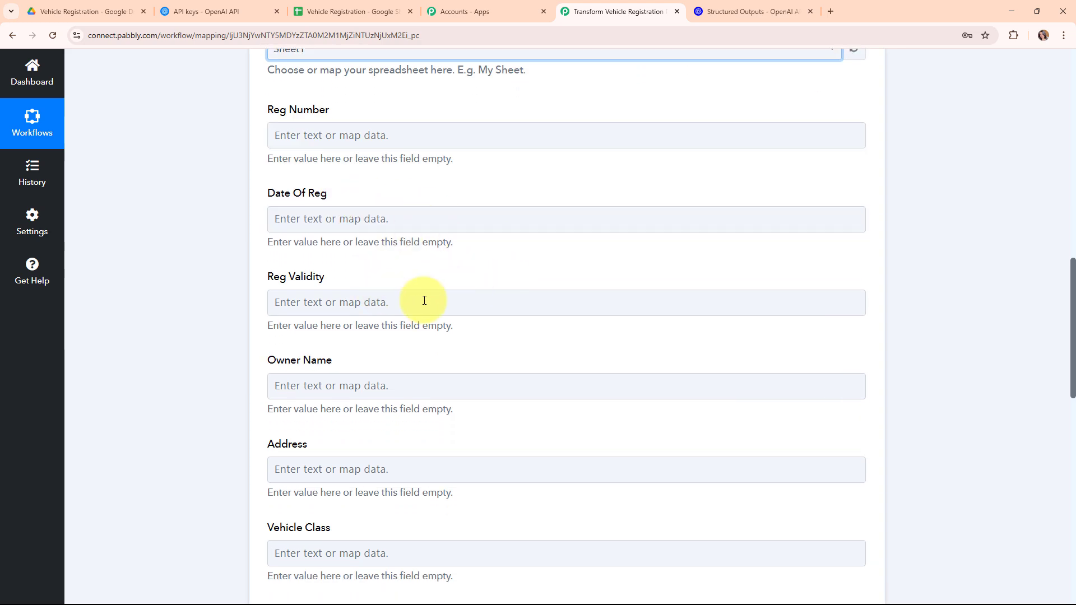
scroll(502, 303, "down", 6)
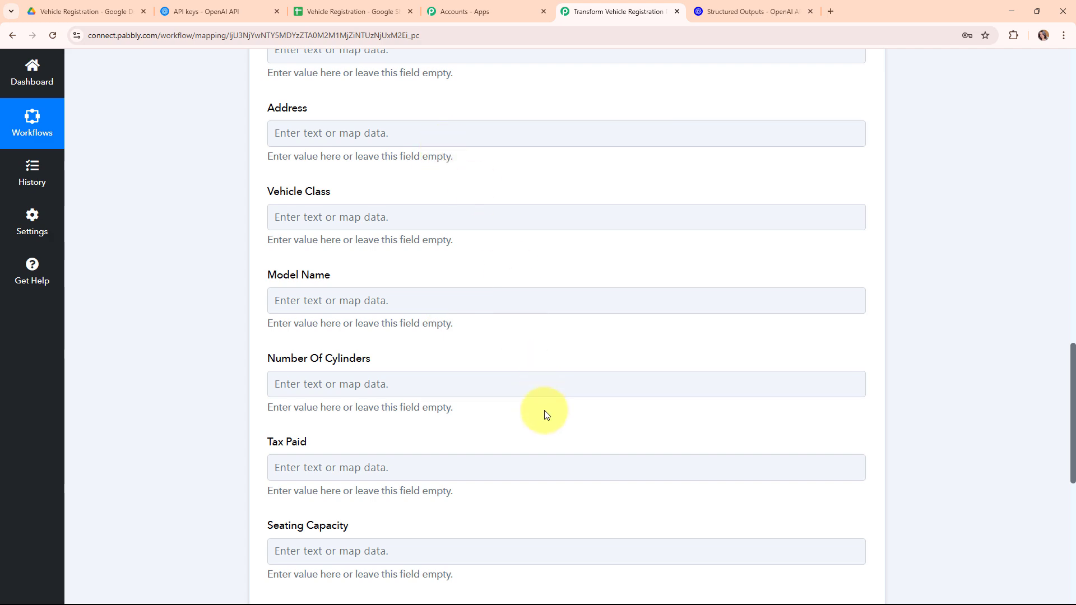
scroll(605, 353, "up", 6)
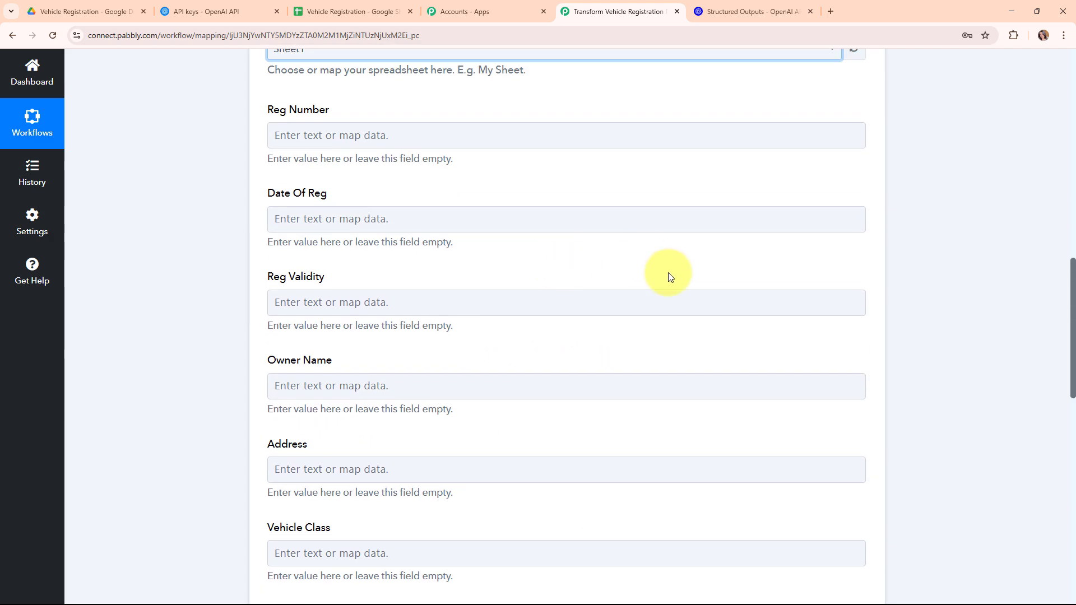
left_click(357, 11)
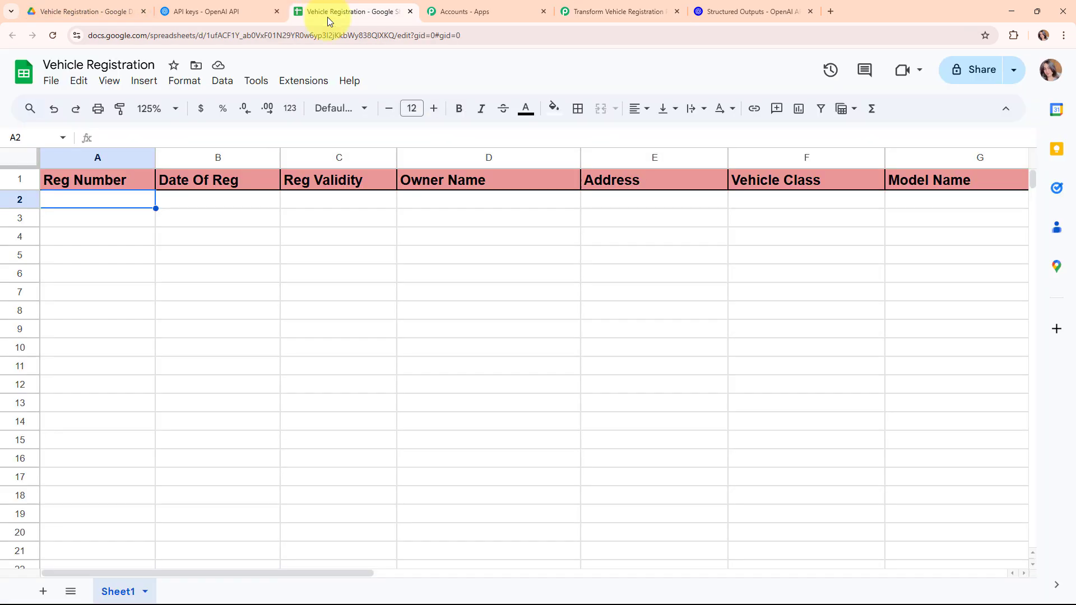
left_click(601, 5)
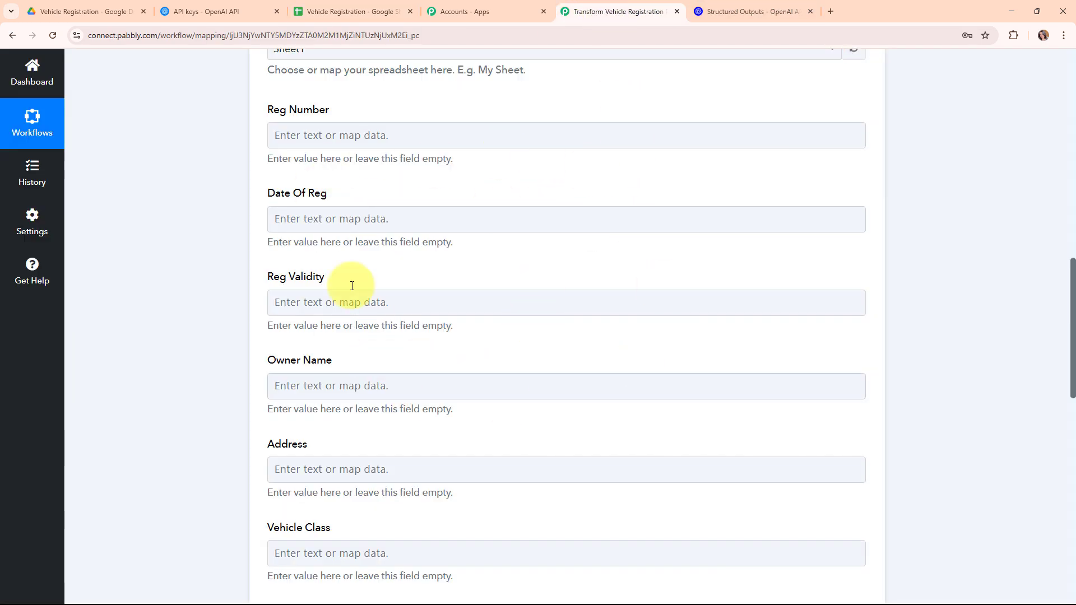
- Map OpenAI's extracted Reg Number, Date Of Reg and Reg Validity into their fields
left_click(308, 134)
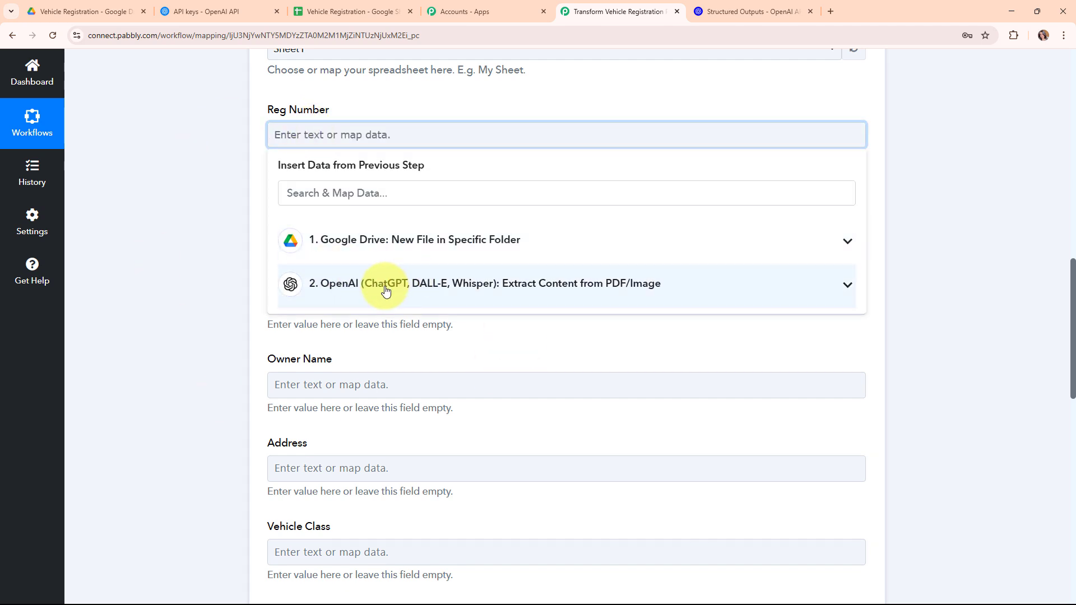
left_click(385, 285)
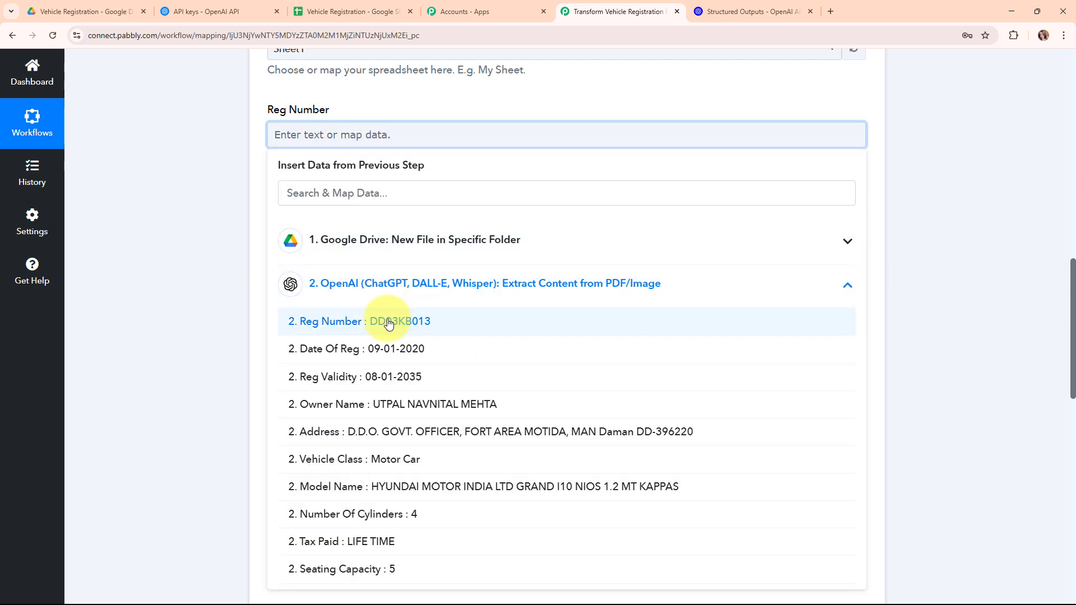
left_click(389, 327)
left_click(344, 227)
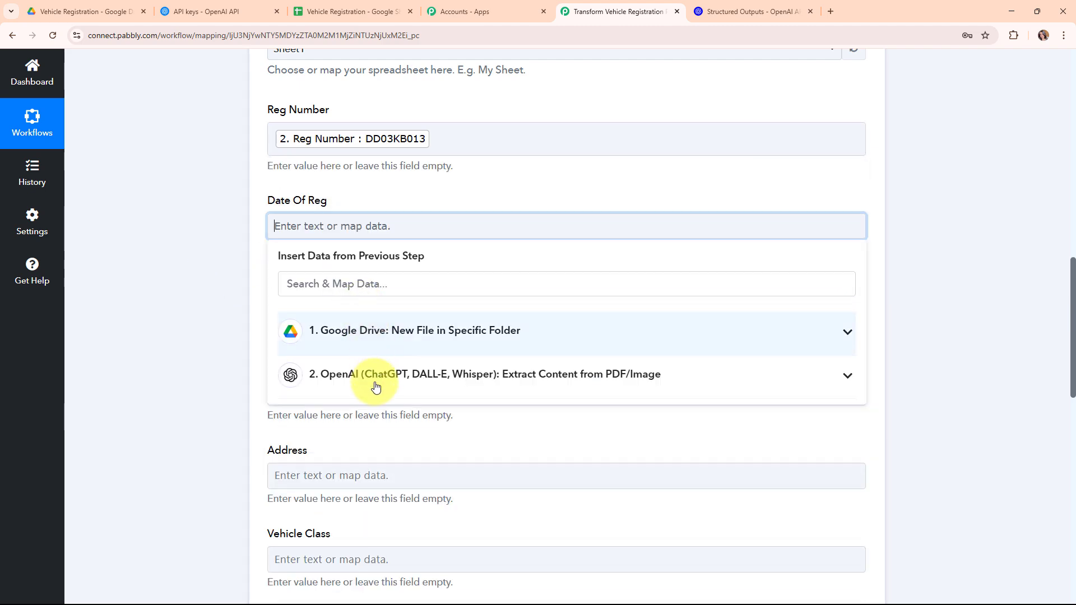
left_click(372, 377)
left_click(384, 440)
left_click(209, 329)
scroll(762, 199, "down", 2)
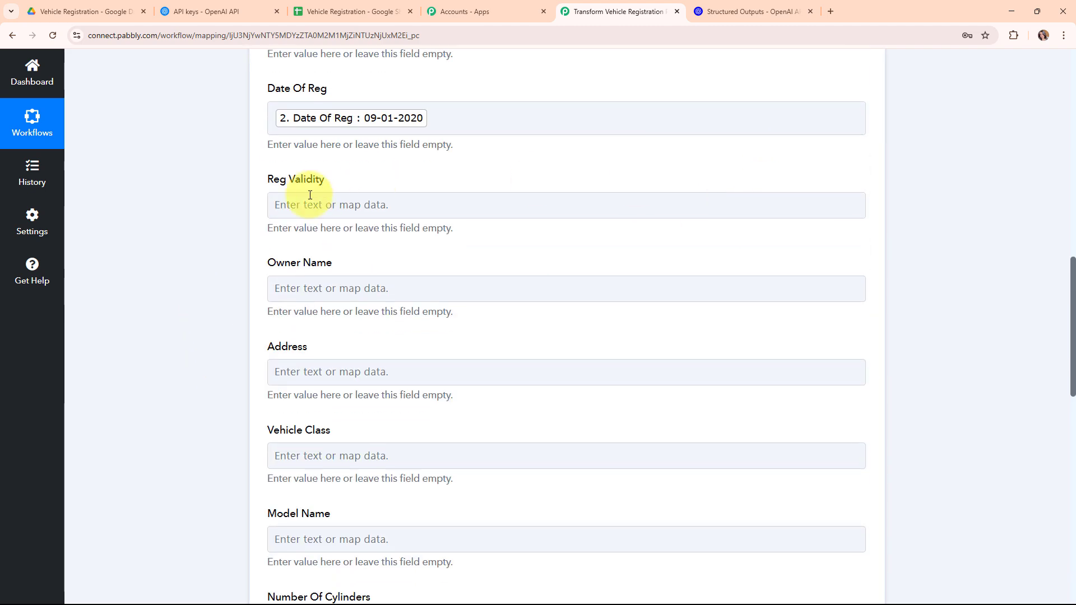
left_click(311, 205)
left_click(303, 353)
left_click(296, 381)
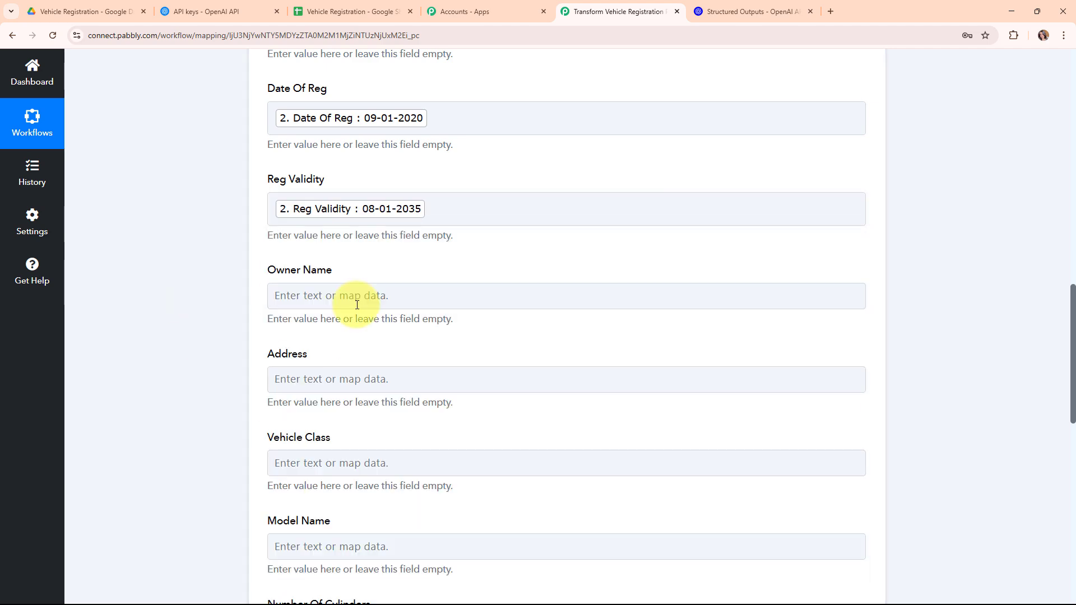
scroll(336, 224, "down", 4)
scroll(311, 61, "up", 2)
scroll(295, 109, "up", 2)
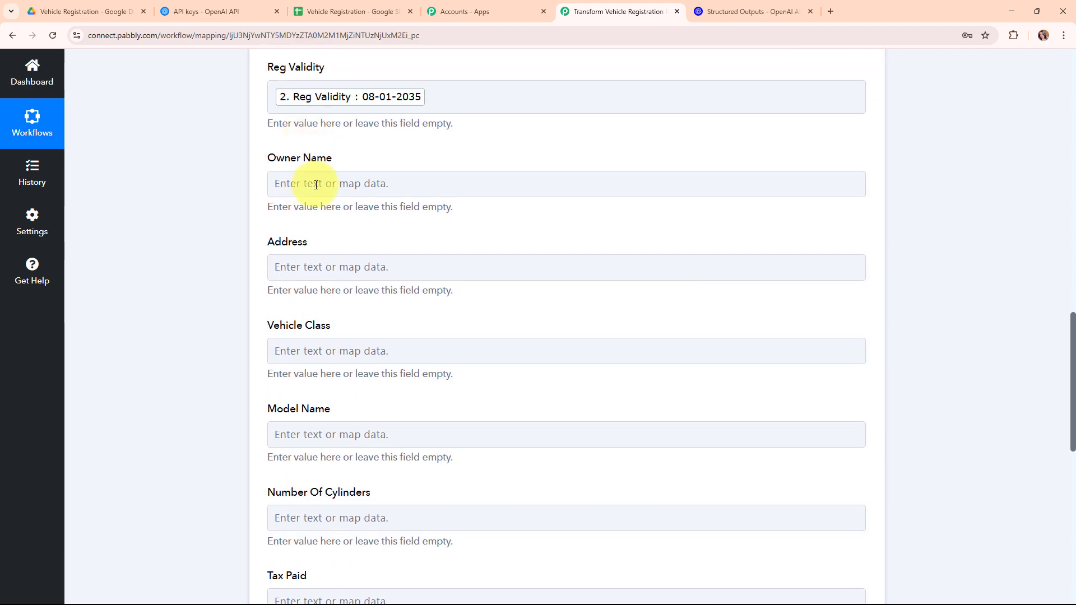
- Map the extracted owner name, address and vehicle class (Motor Car) into their fields
left_click(315, 184)
left_click(314, 332)
left_click(314, 420)
left_click(264, 318)
scroll(364, 235, "down", 2)
left_click(330, 166)
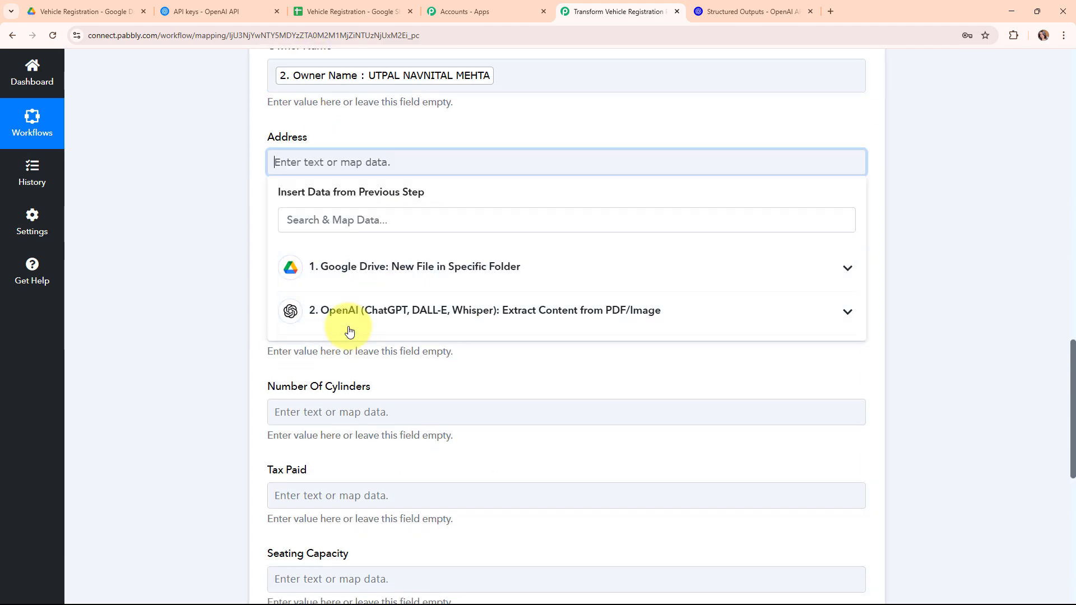
left_click(345, 318)
left_click(350, 393)
scroll(351, 178, "down", 2)
left_click(336, 147)
left_click(307, 291)
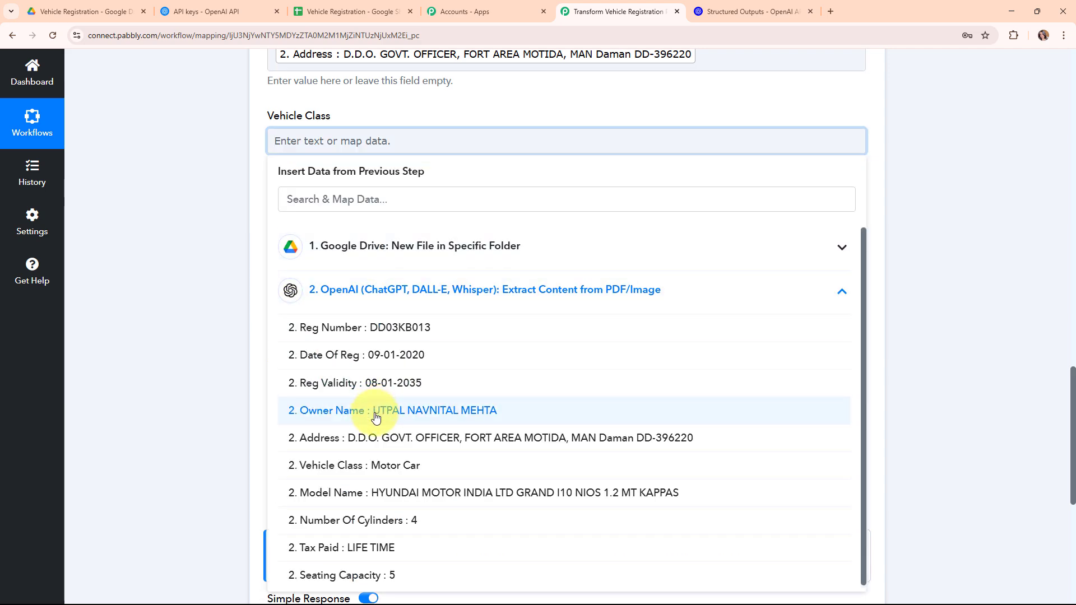
left_click(312, 461)
scroll(580, 99, "down", 1)
- Map the extracted model name and cylinder count 4 into Model Name and Number Of Cylinders
left_click(358, 122)
left_click(372, 288)
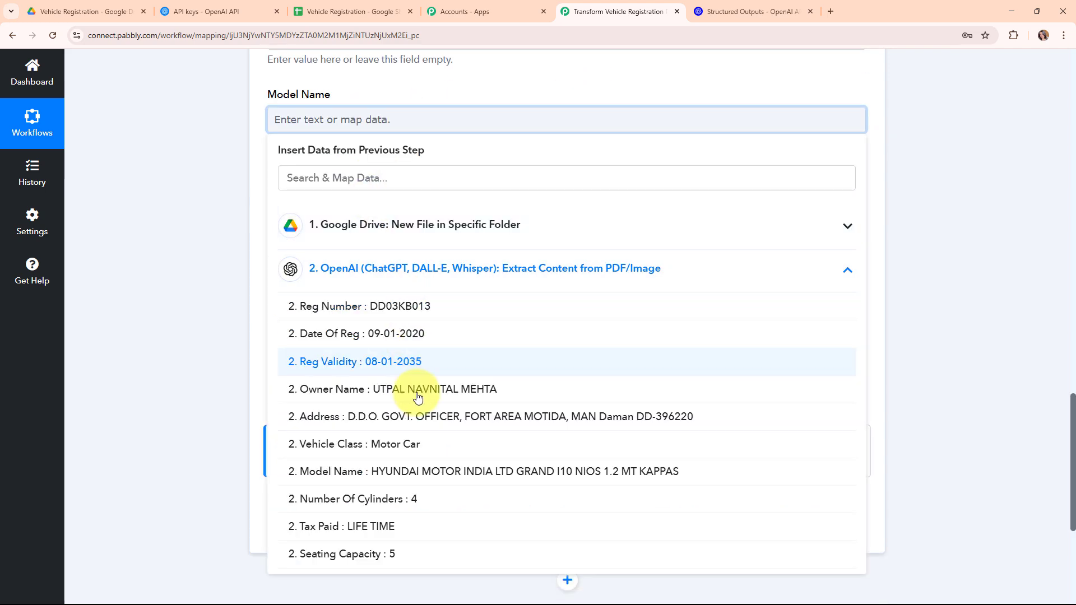
left_click(392, 549)
scroll(453, 200, "down", 1)
left_click(336, 154)
left_click(349, 304)
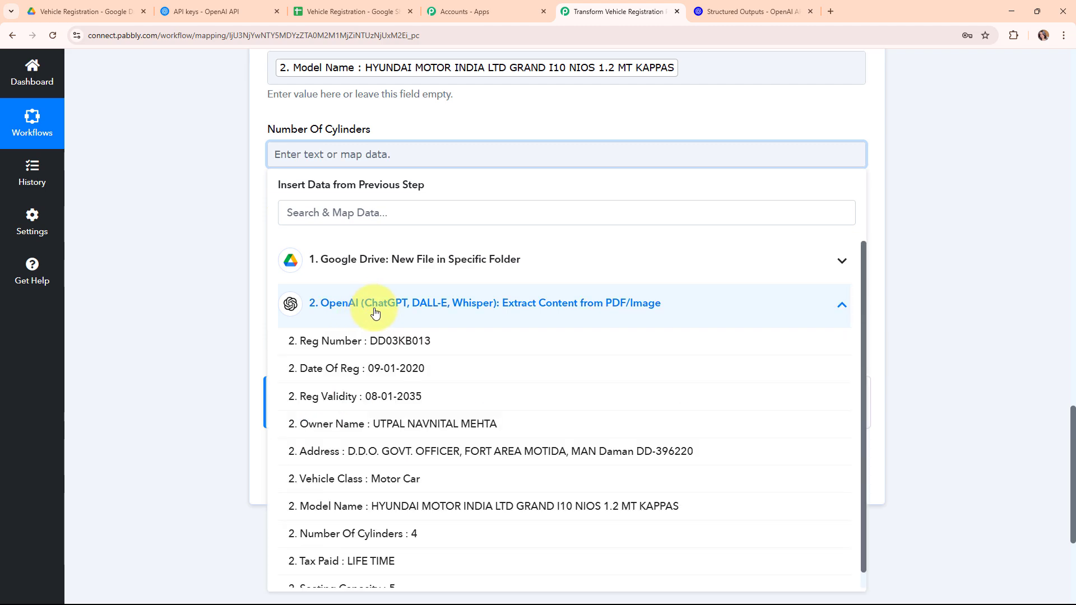
left_click(353, 534)
- Map LIFE TIME into Tax Paid and seating capacity 5 into Seating Capacity
left_click(185, 275)
left_click(344, 245)
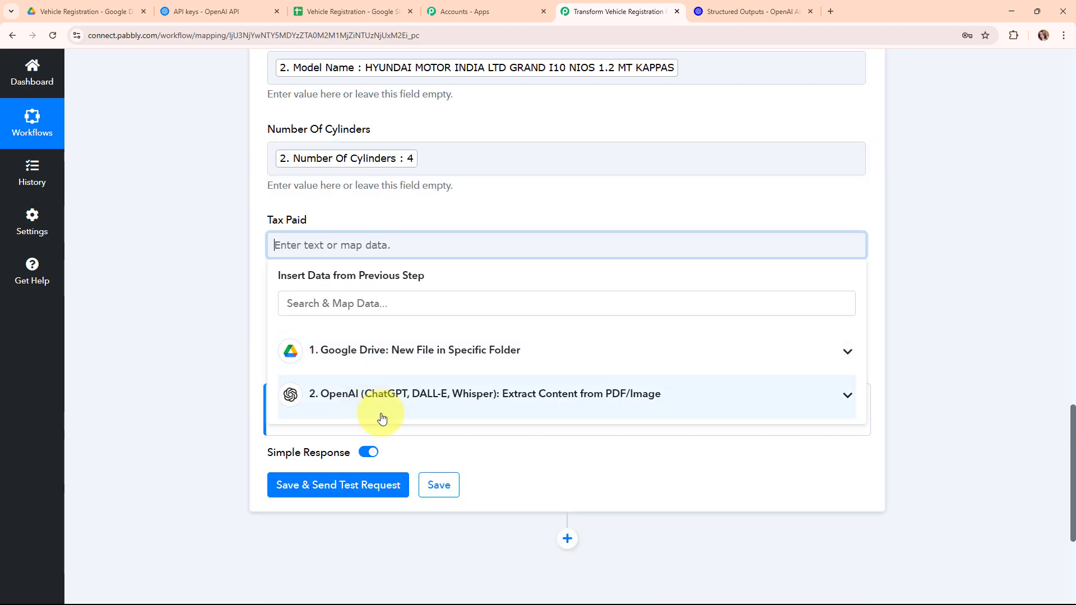
left_click(410, 405)
scroll(492, 513, "down", 2)
left_click(392, 554)
left_click(211, 271)
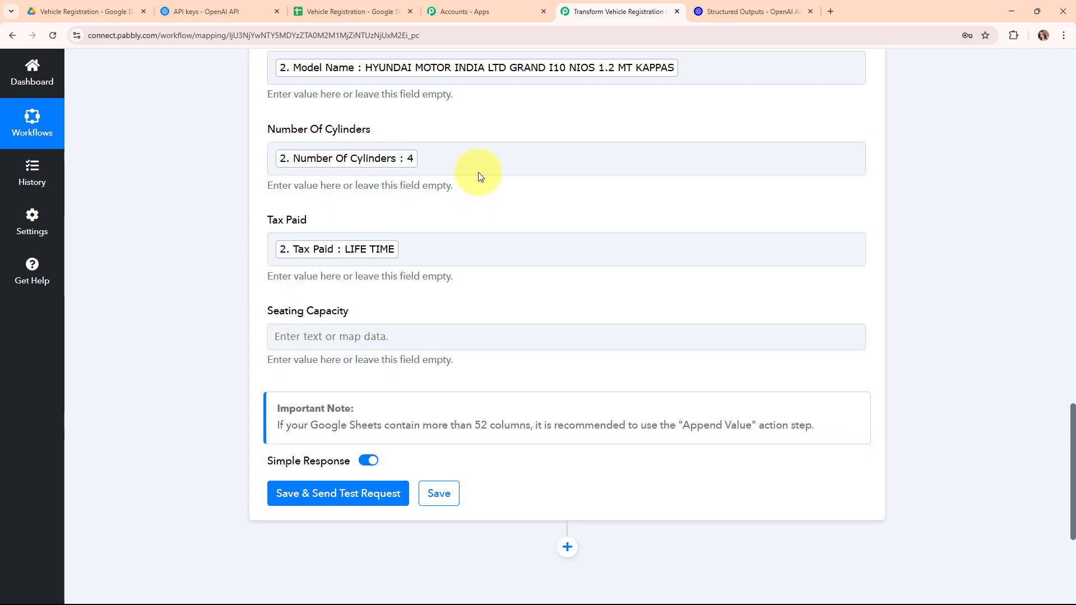
scroll(478, 176, "down", 3)
left_click(328, 173)
left_click(429, 332)
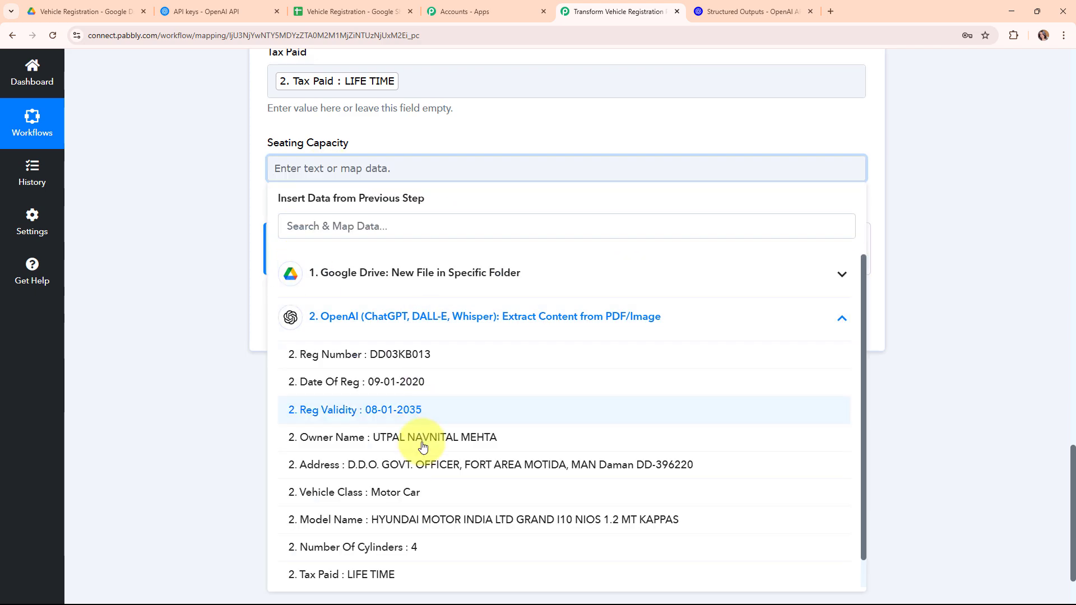
scroll(476, 505, "down", 1)
left_click(489, 572)
left_click(155, 96)
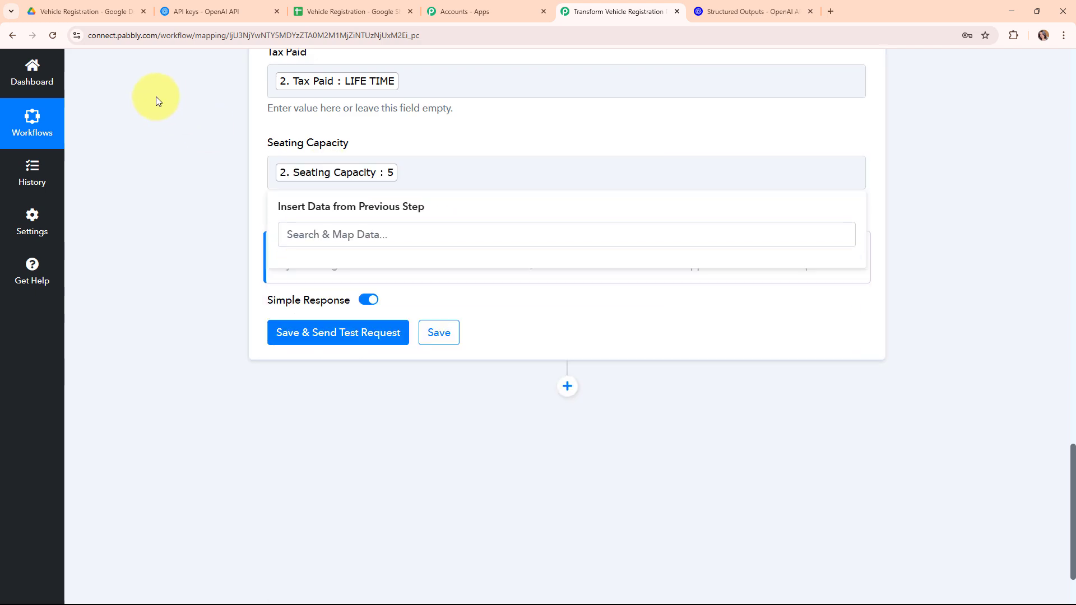
scroll(650, 203, "up", 6)
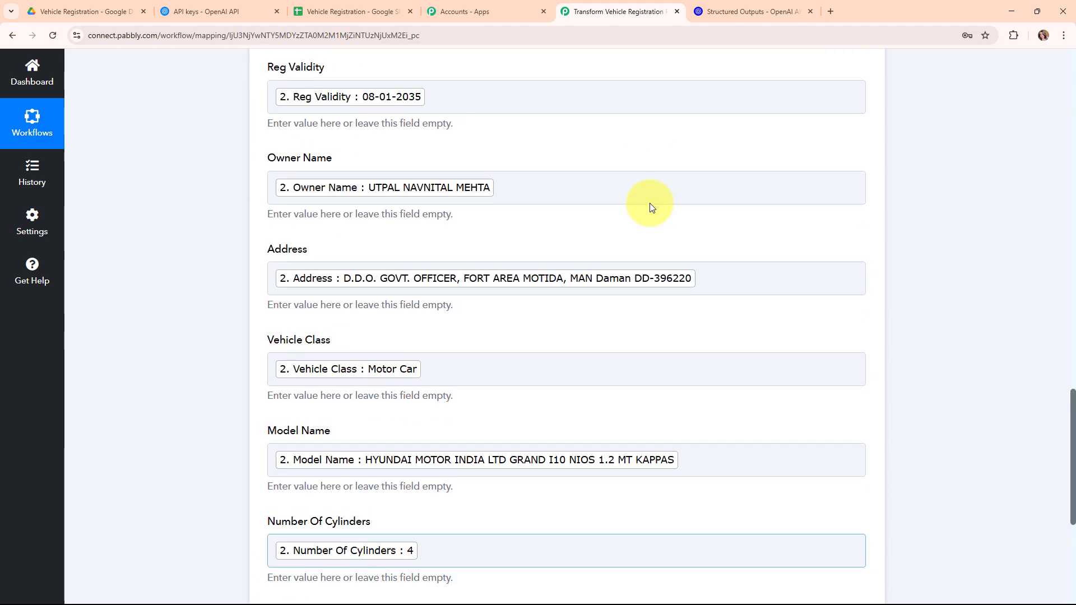
scroll(652, 207, "down", 8)
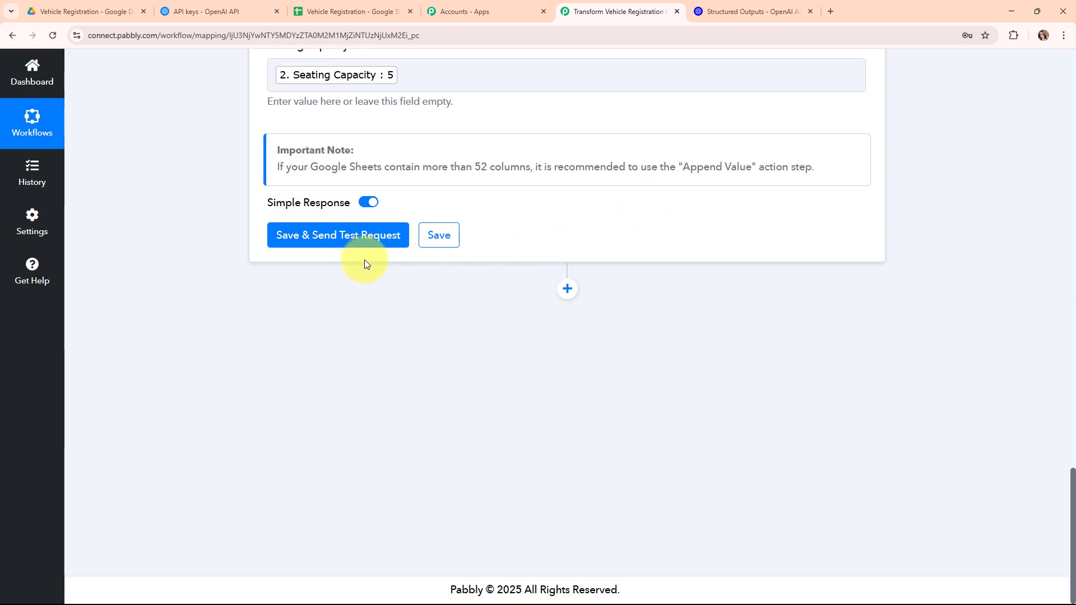
- Save and send a test request adding the extracted vehicle details as a row, then view the spreadsheet
left_click(353, 247)
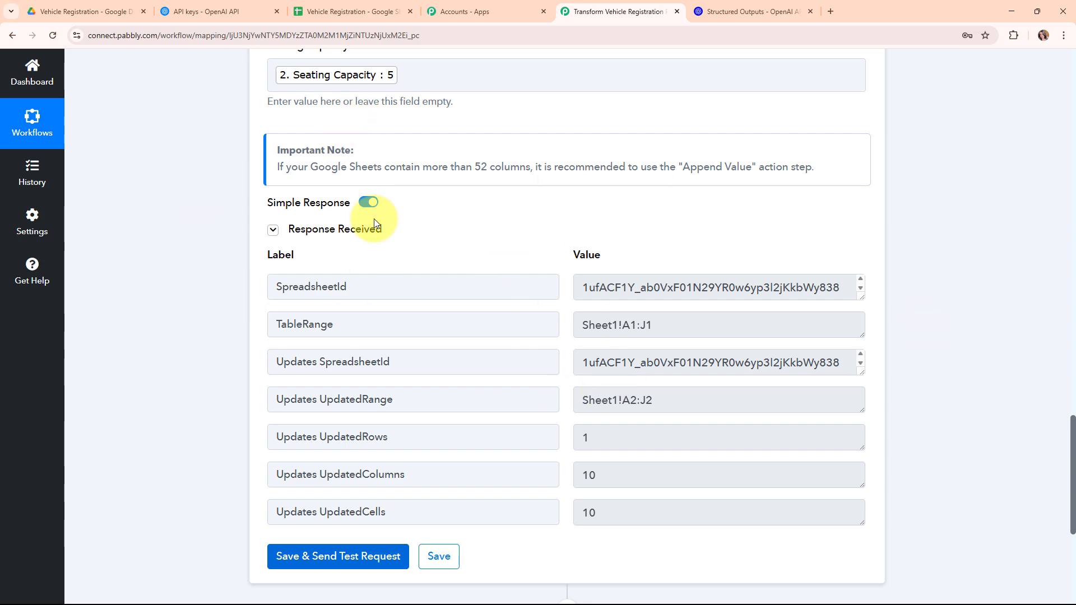
scroll(922, 321, "up", 14)
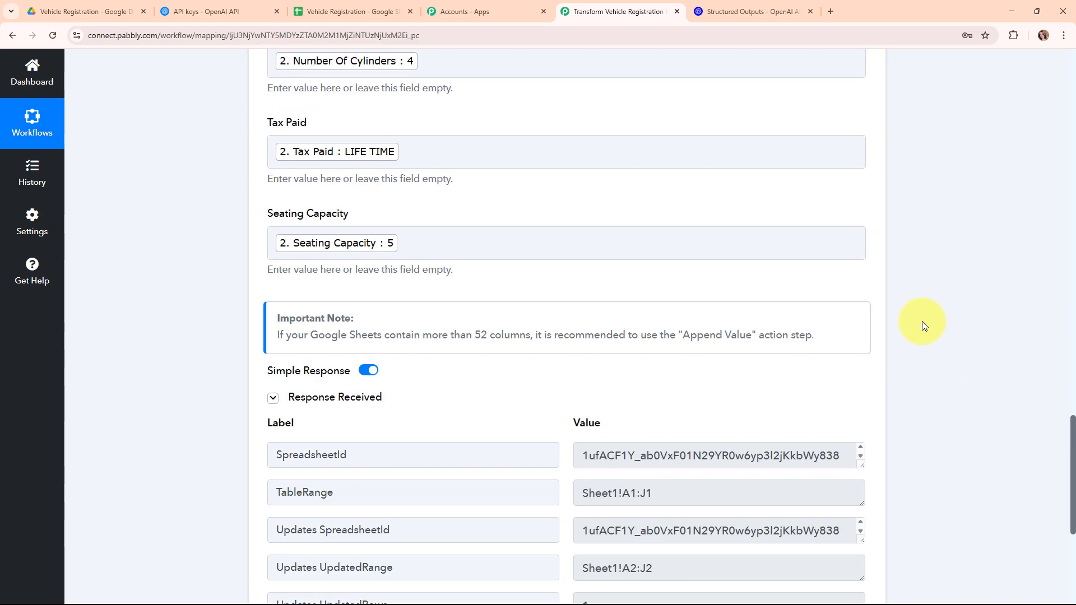
scroll(917, 305, "up", 9)
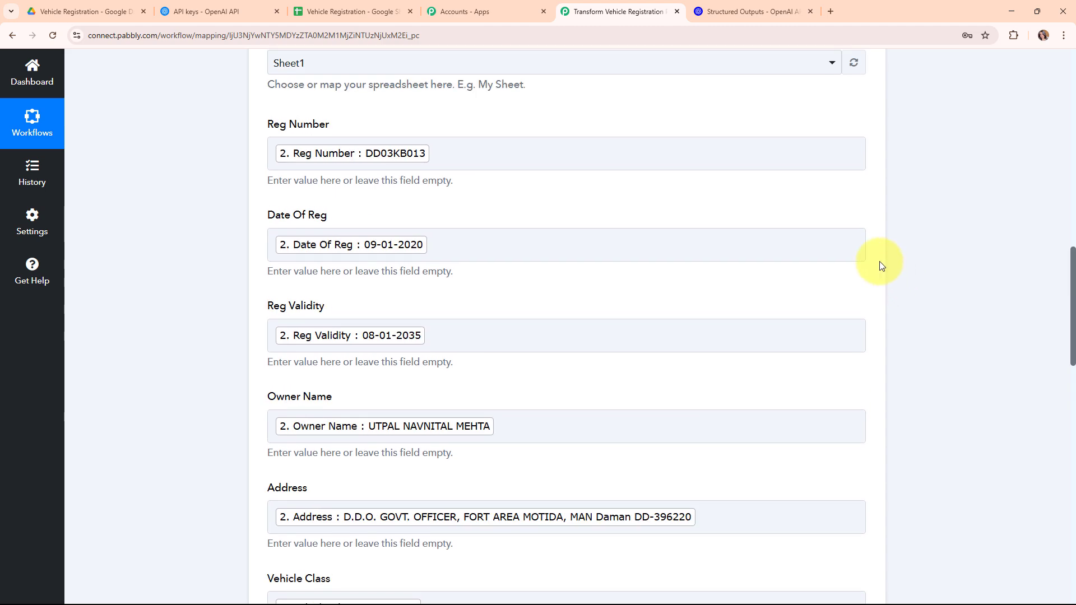
scroll(406, 257, "up", 10)
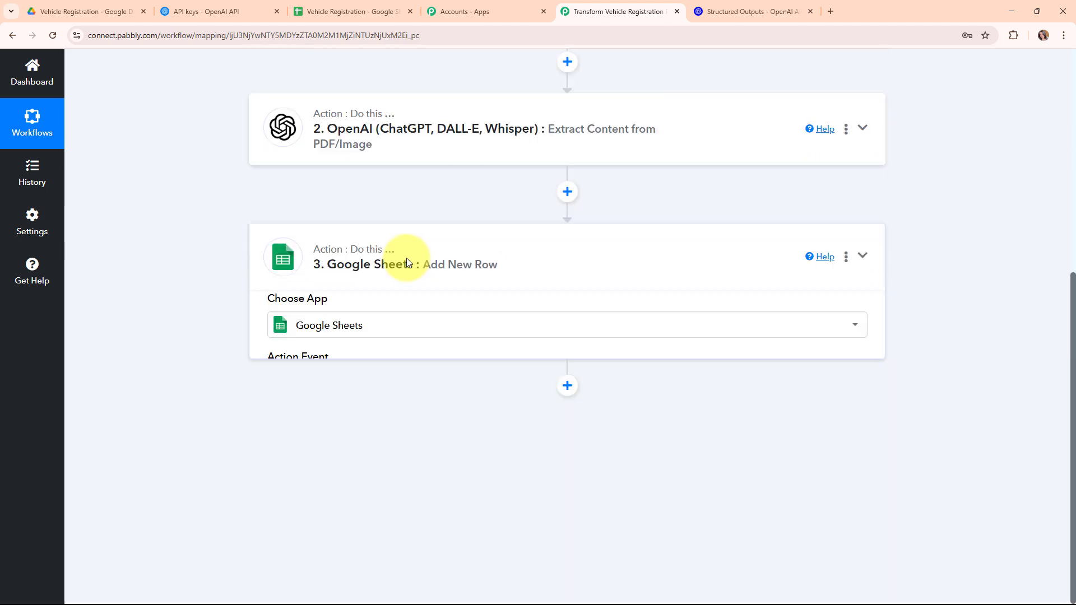
left_click(349, 9)
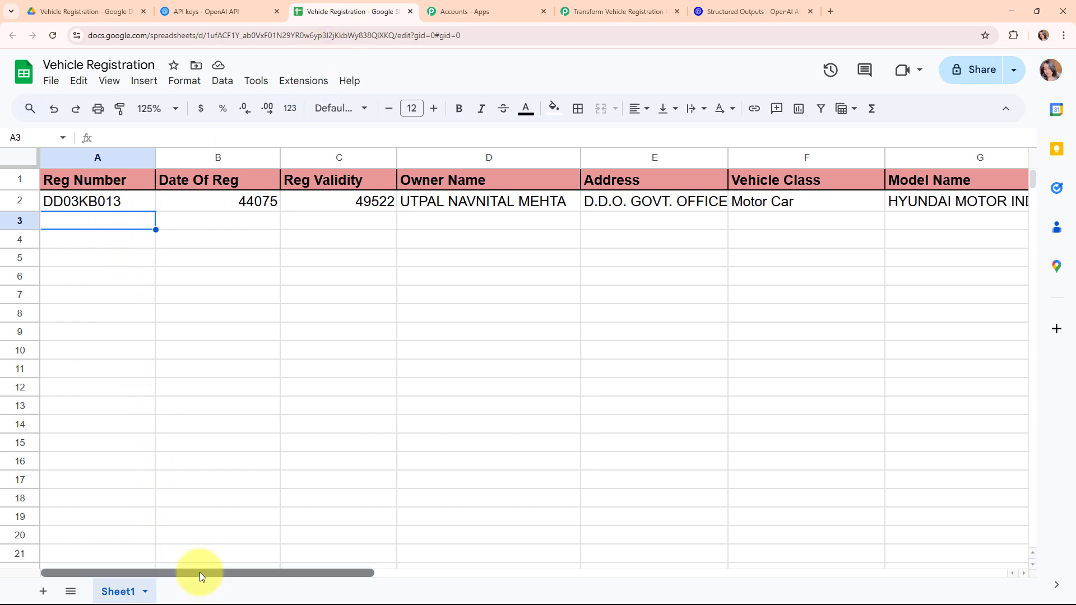
left_click_drag(201, 574, 165, 594)
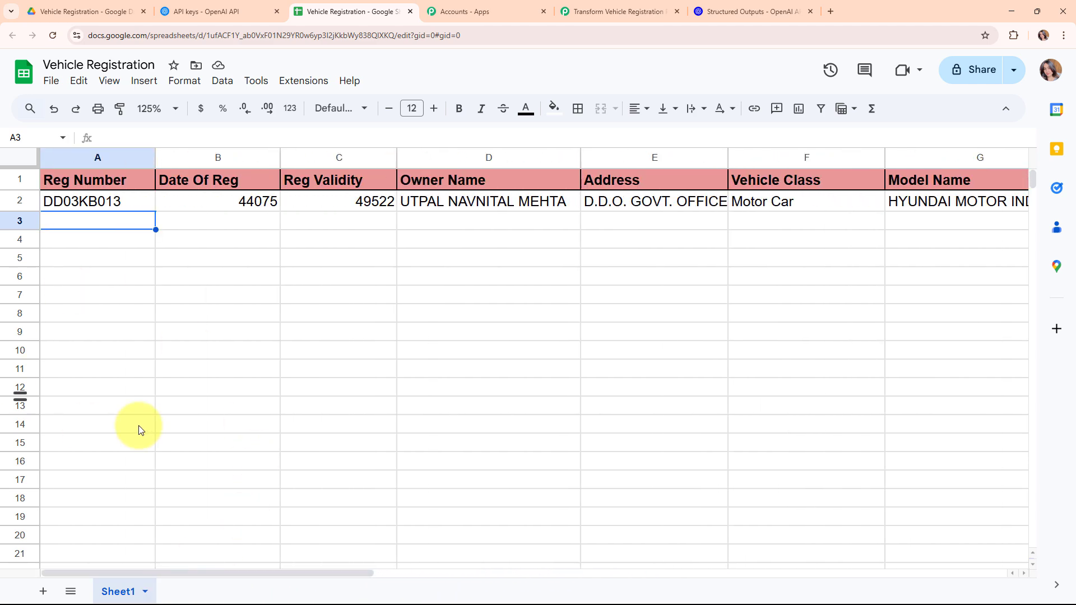
left_click(585, 8)
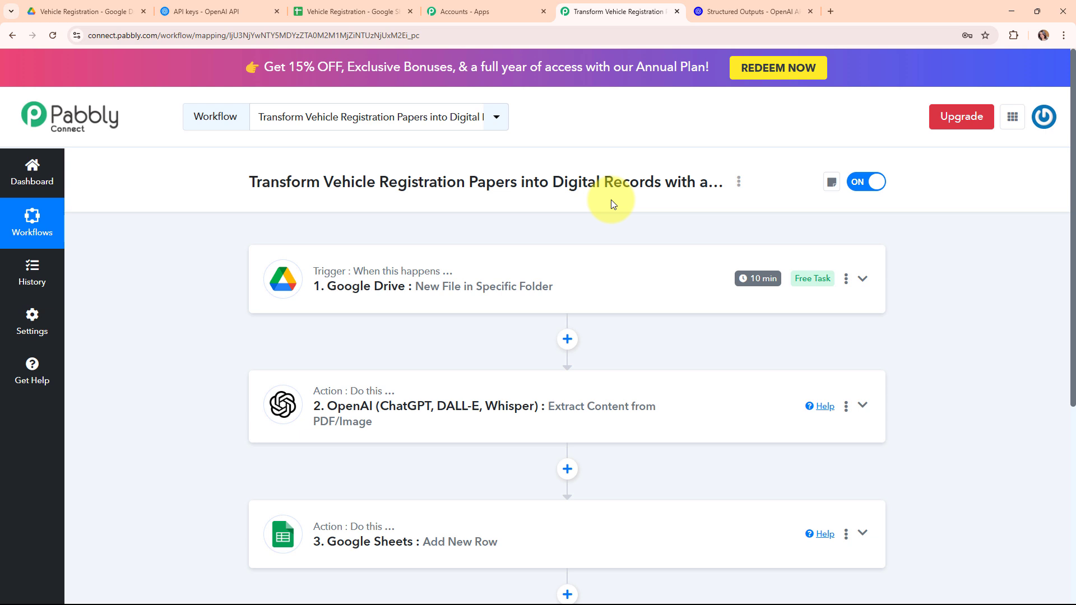
scroll(611, 199, "down", 2)
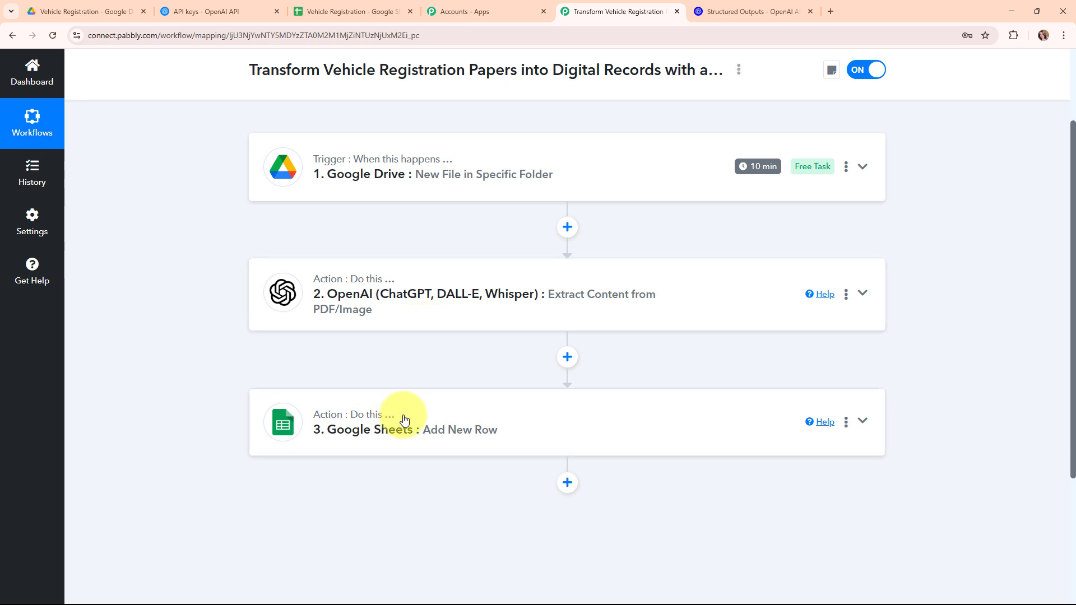
scroll(374, 382, "up", 1)
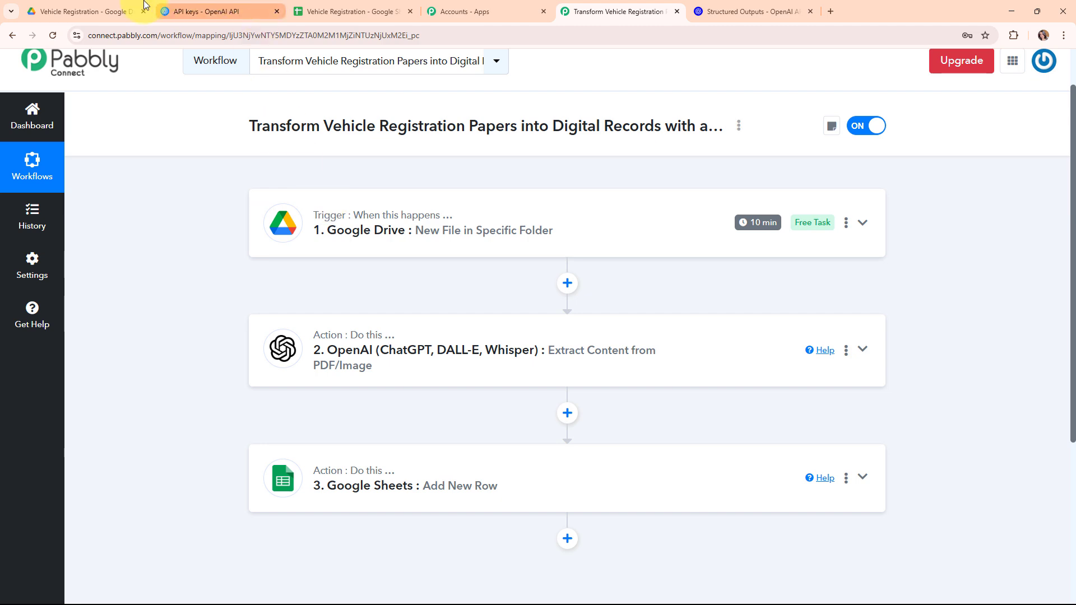
left_click(89, 17)
left_click(619, 12)
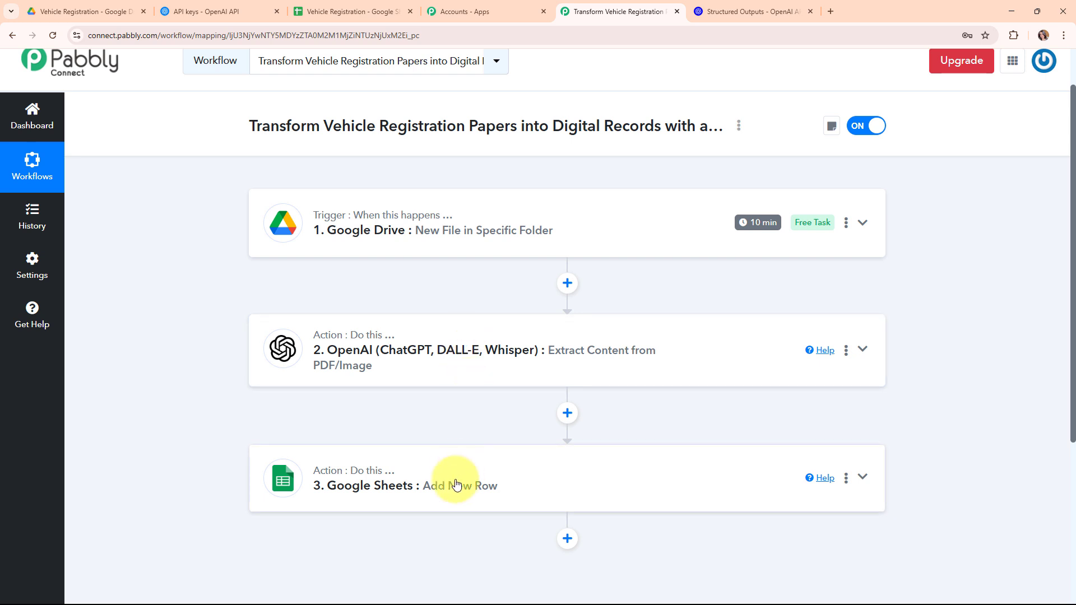
left_click(289, 11)
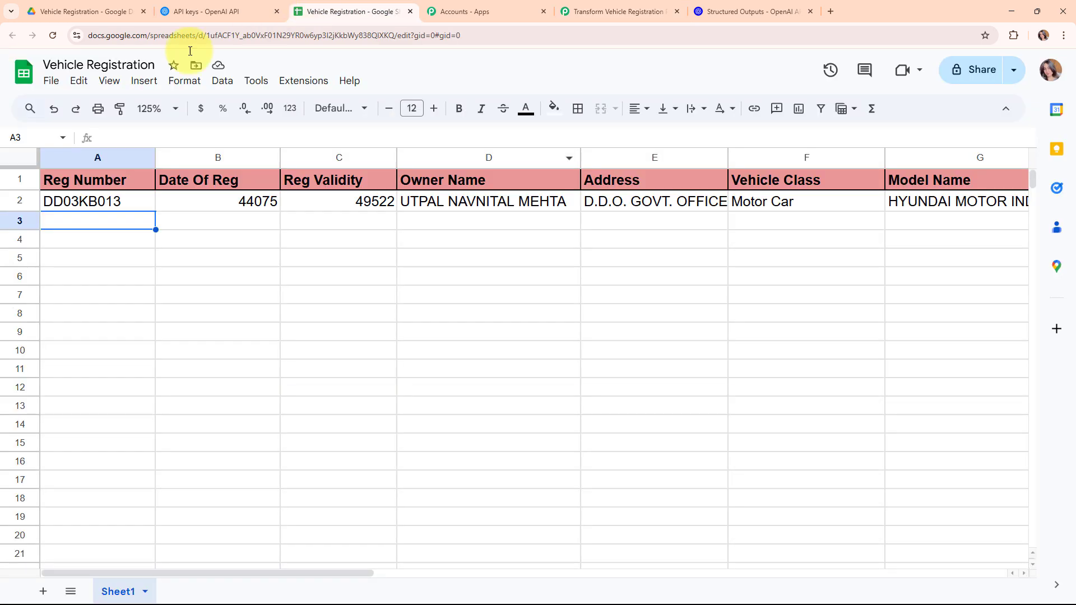
left_click(620, 9)
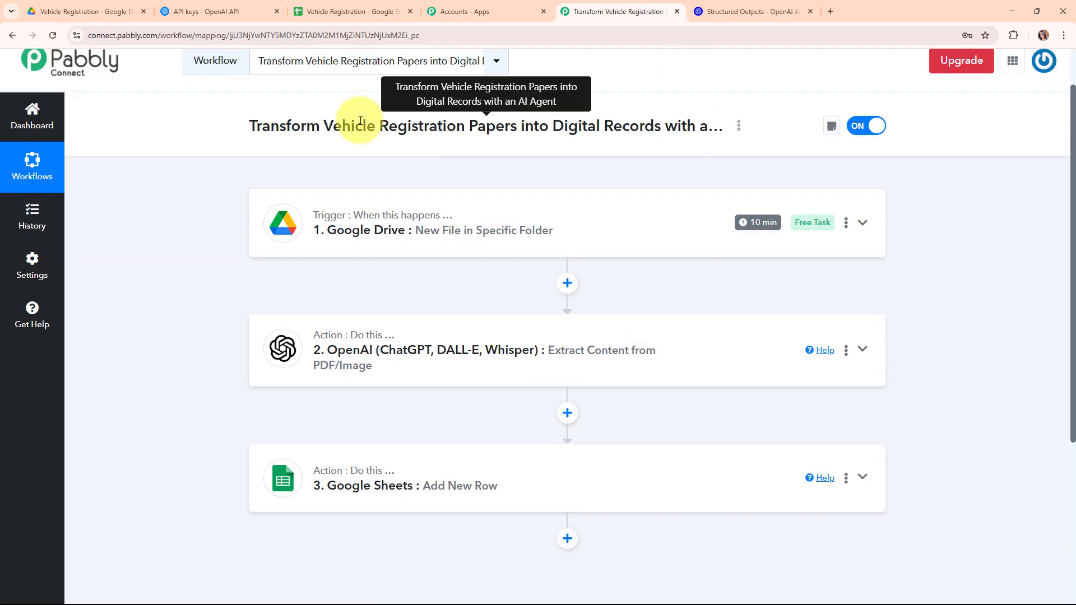